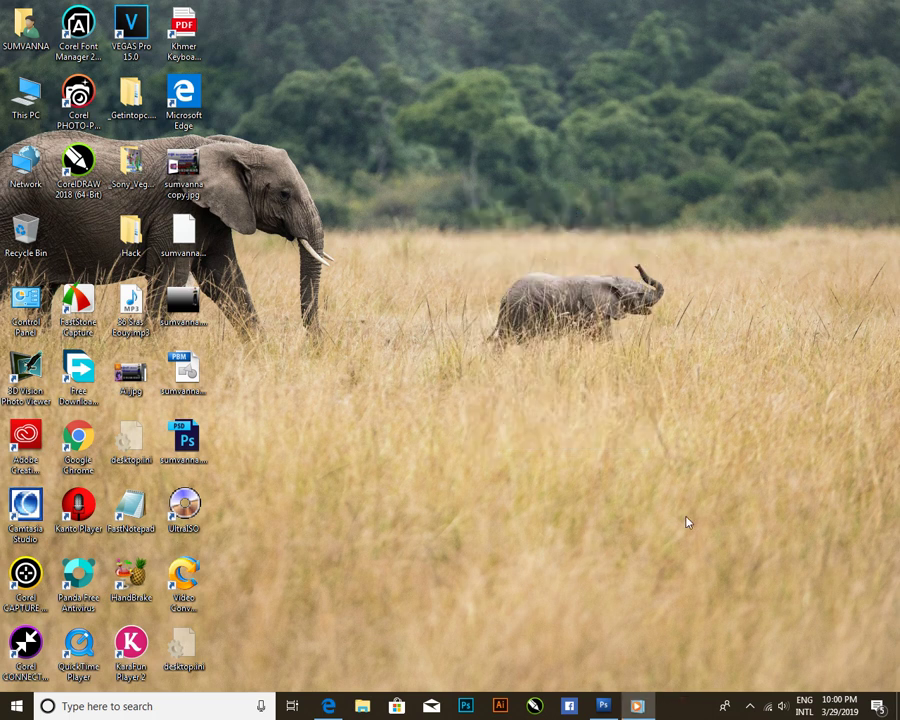
- Refresh the Windows desktop, then bring the Photoshop CS4 window to the front
{"action": "right_click", "coordinate": [549, 213]}
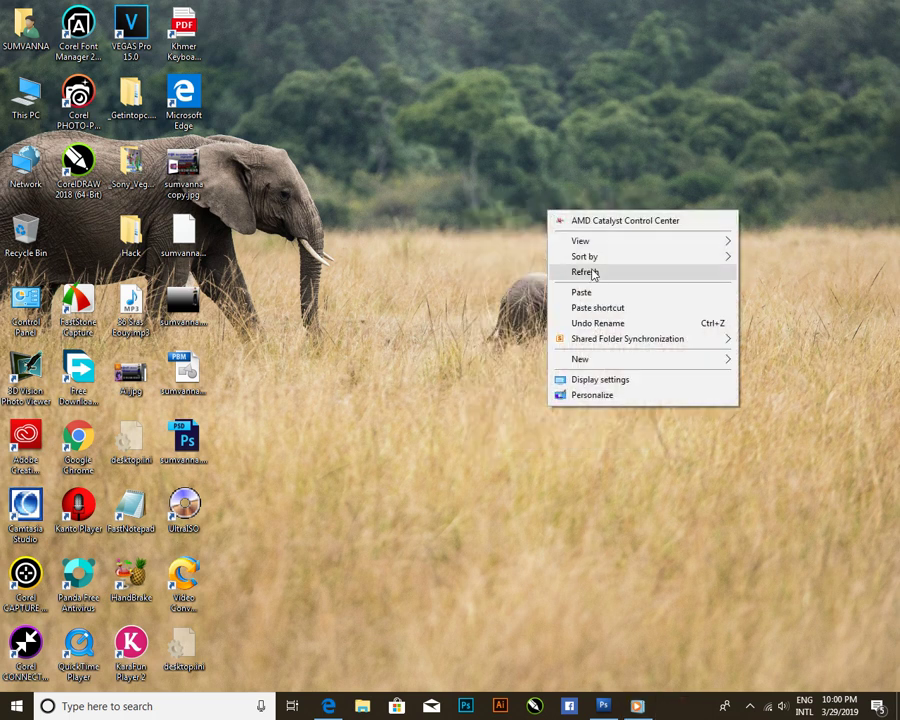
{"action": "left_click", "coordinate": [592, 273]}
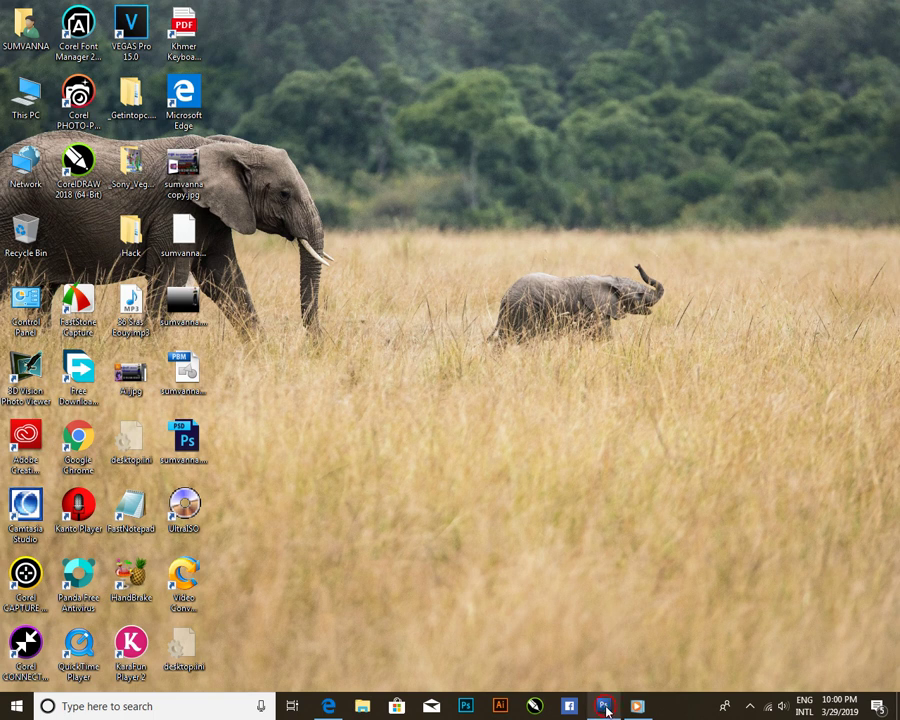
{"action": "left_click", "coordinate": [604, 706]}
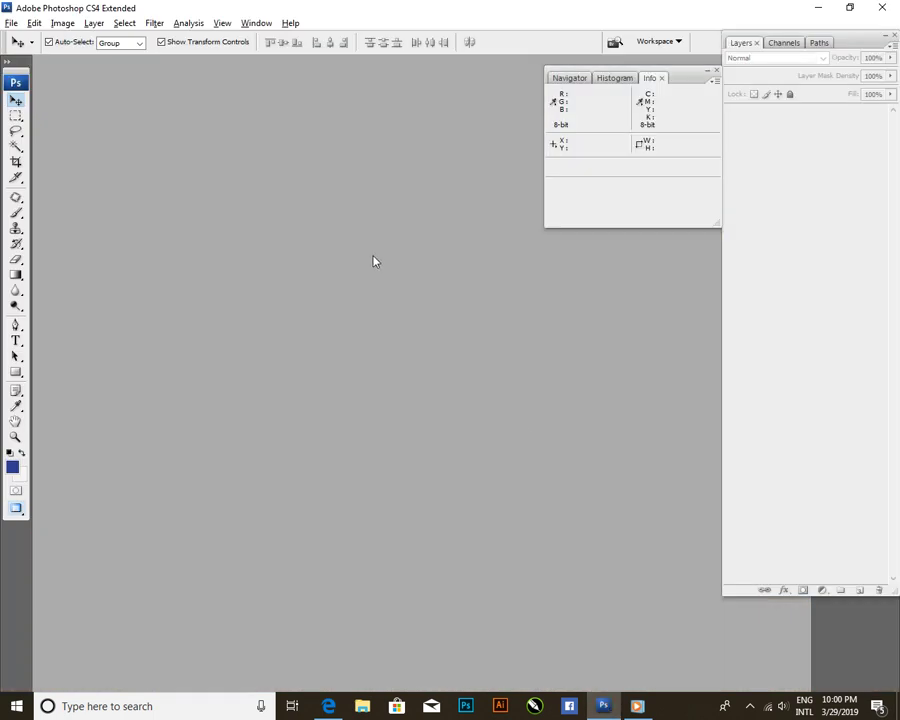
- Create a 150 × 10 mm document, then close it as too narrow
{"action": "left_click", "coordinate": [11, 23]}
{"action": "left_click", "coordinate": [30, 40]}
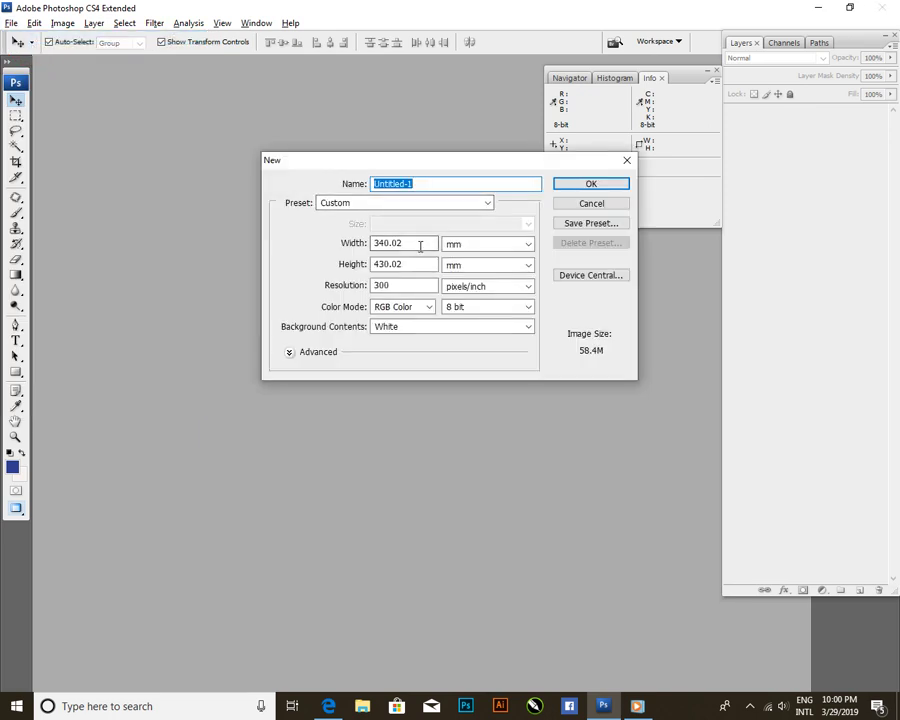
{"action": "type", "text": "150"}
{"action": "key", "text": "Tab"}
{"action": "key", "text": "Tab"}
{"action": "type", "text": "10"}
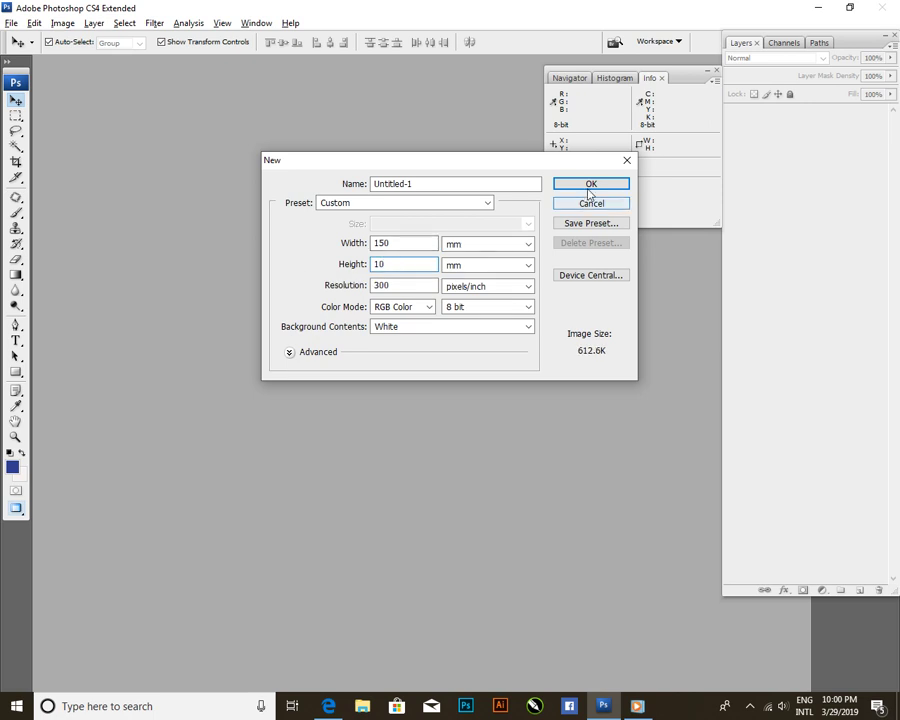
{"action": "left_click", "coordinate": [591, 185]}
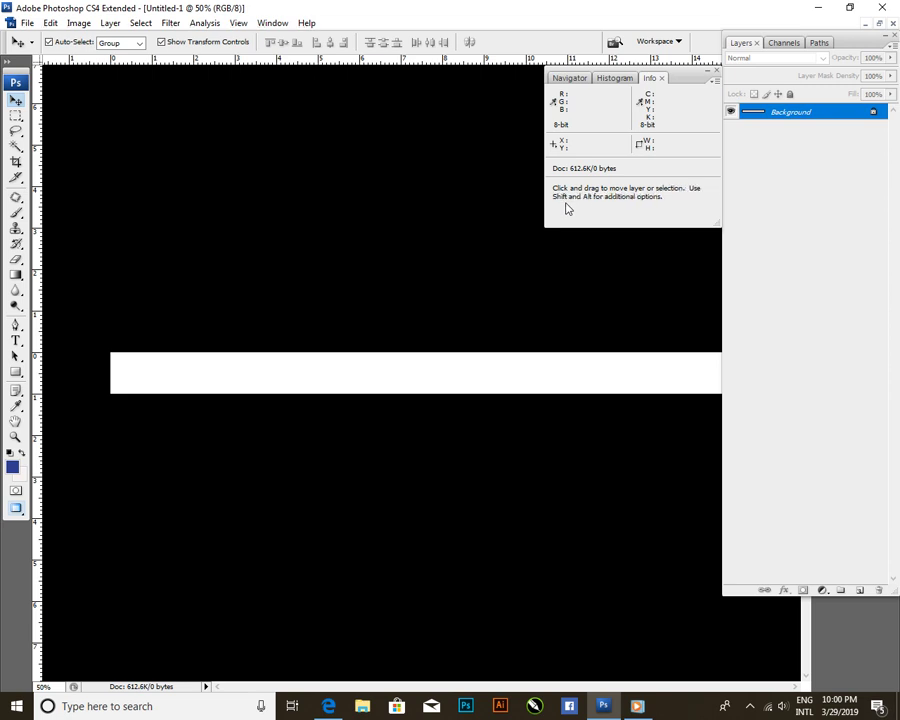
{"action": "key", "text": "ctrl+w"}
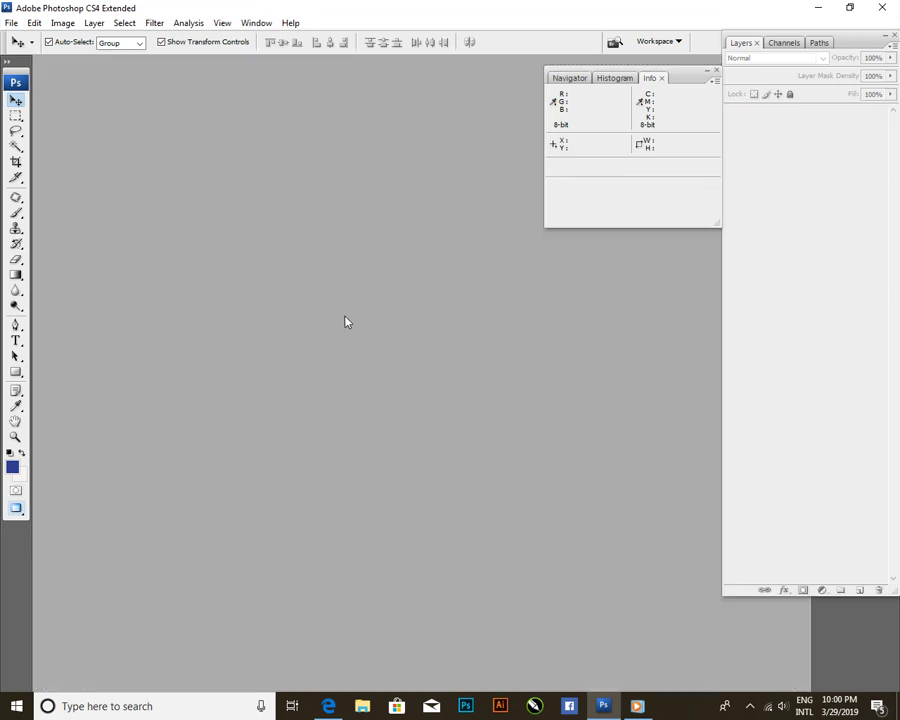
- Create a new 150 × 100 mm document and collapse the Info panel group
{"action": "key", "text": "ctrl+n"}
{"action": "left_click", "coordinate": [420, 243]}
{"action": "left_click", "coordinate": [406, 265]}
{"action": "left_click_drag", "start_coordinate": [406, 265], "coordinate": [311, 270]}
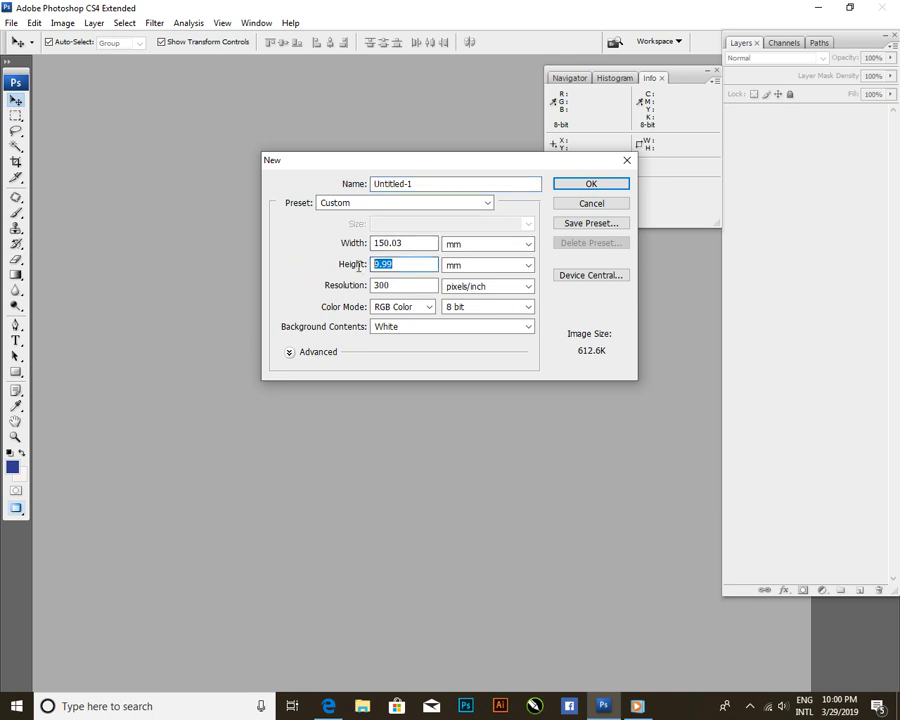
{"action": "type", "text": "100"}
{"action": "key", "text": "Return"}
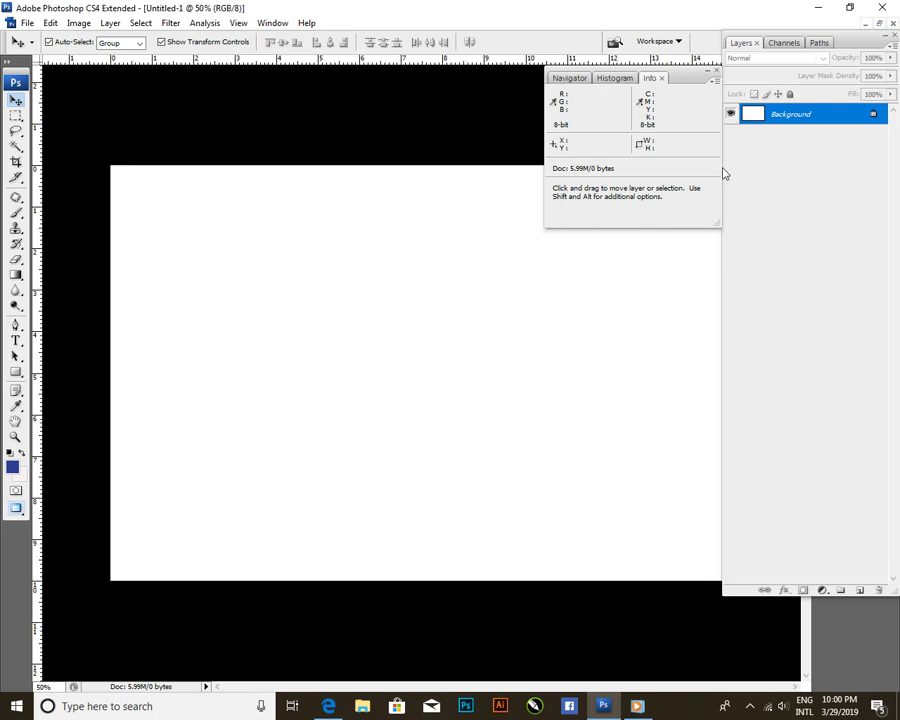
{"action": "left_click", "coordinate": [707, 72]}
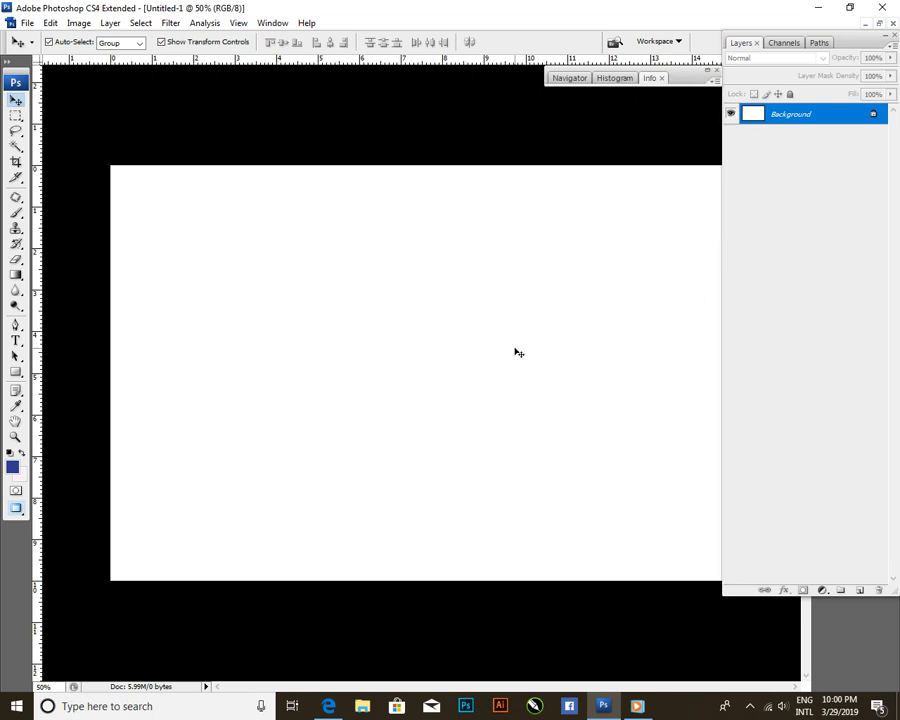
{"action": "key", "text": "t"}
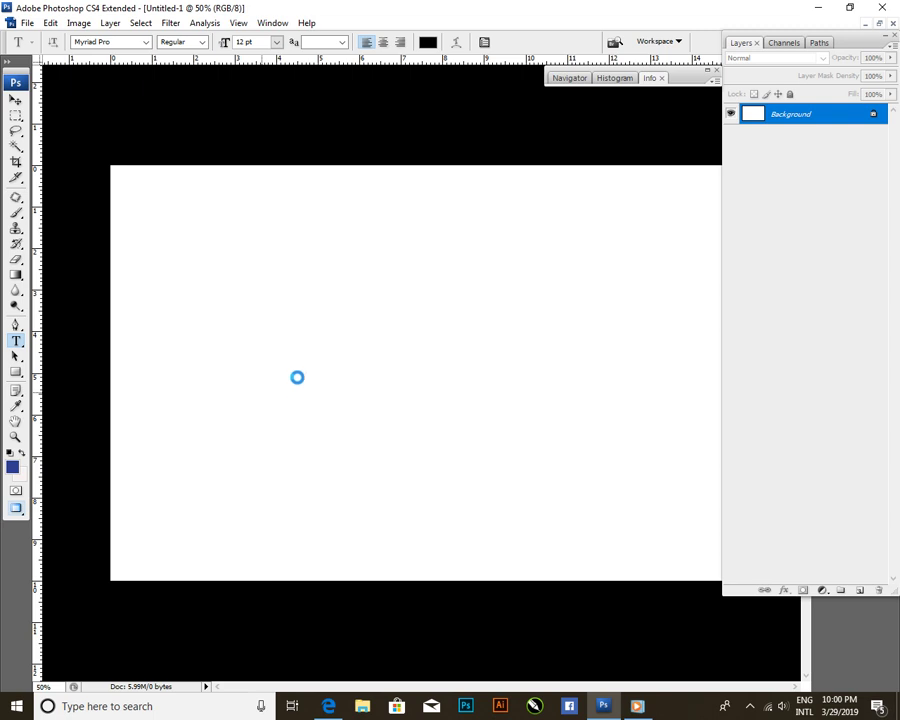
- Type '001' at 48 pt on the left side of the canvas
{"action": "left_click", "coordinate": [261, 390]}
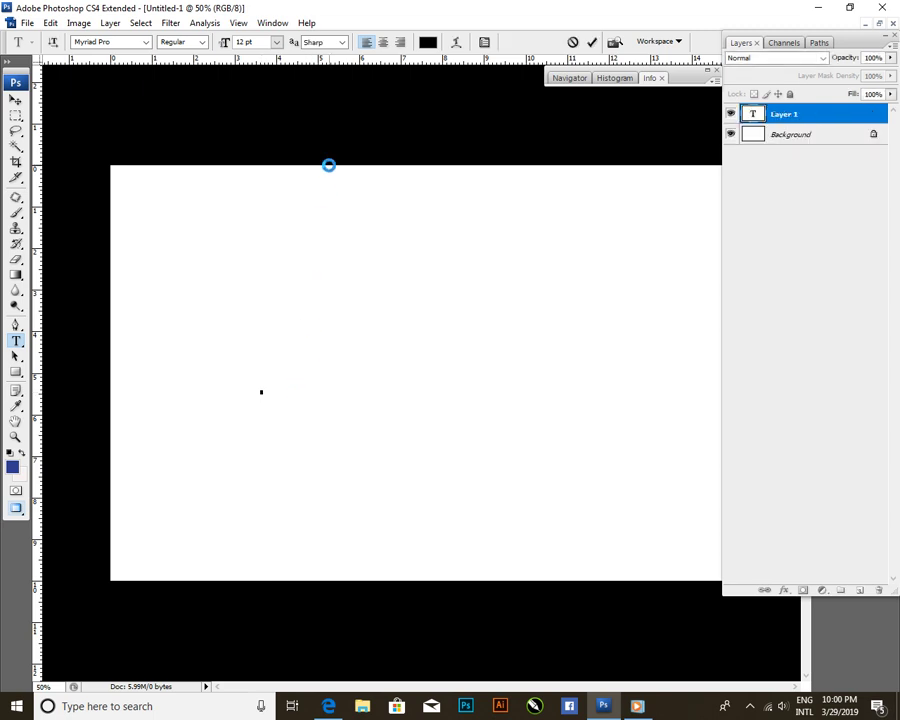
{"action": "left_click", "coordinate": [277, 42]}
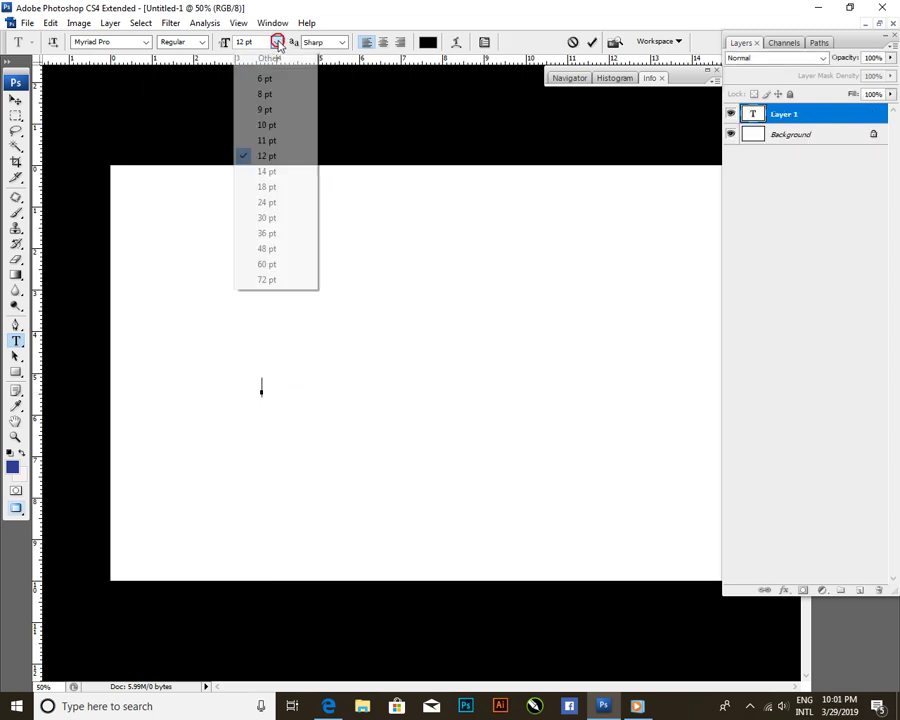
{"action": "left_click", "coordinate": [271, 249]}
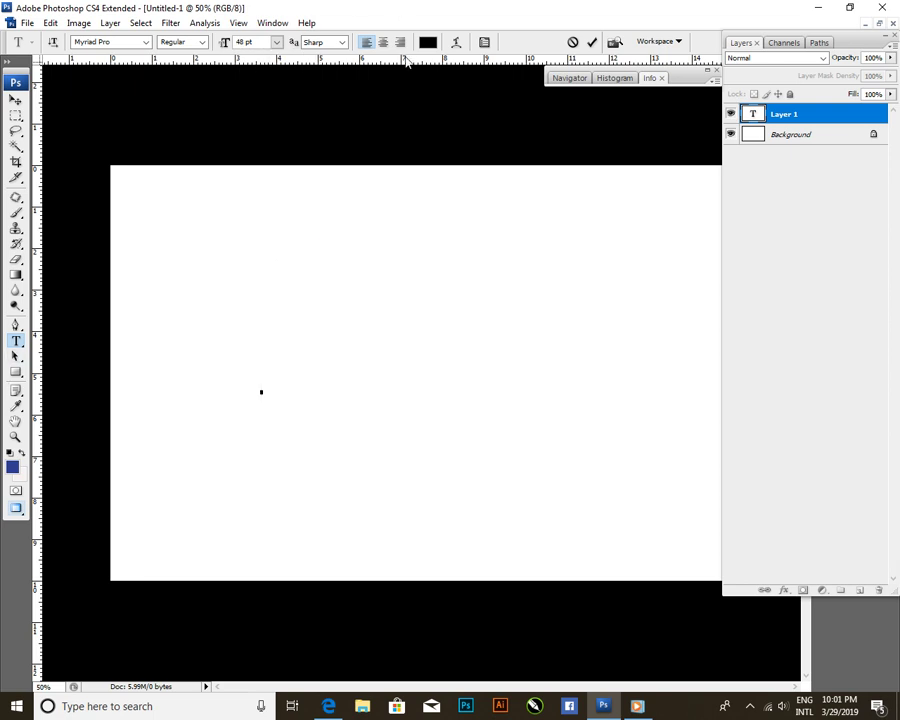
{"action": "type", "text": "00"}
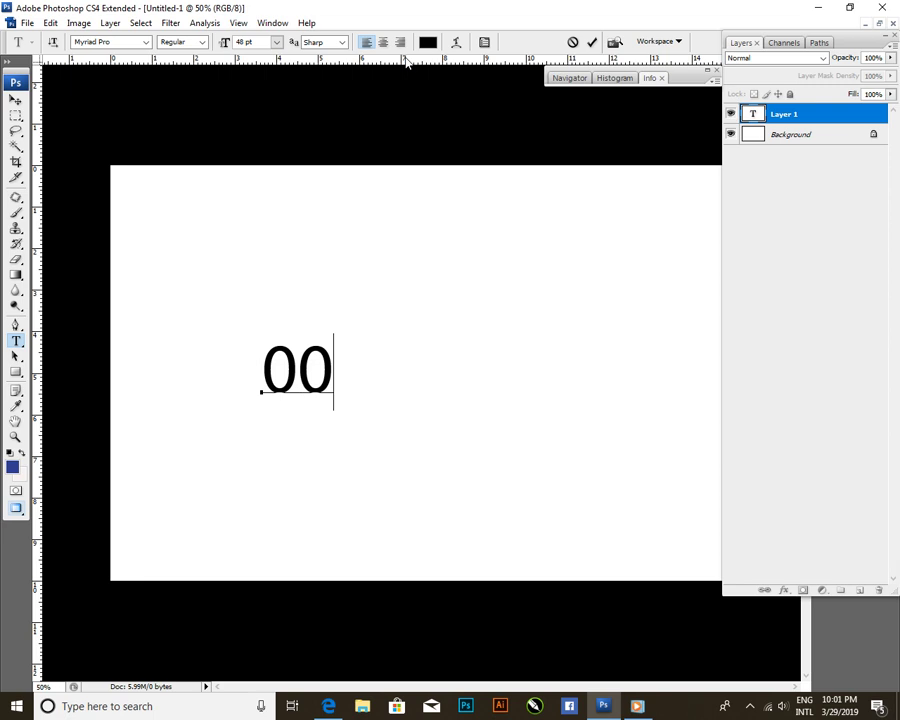
{"action": "type", "text": "1"}
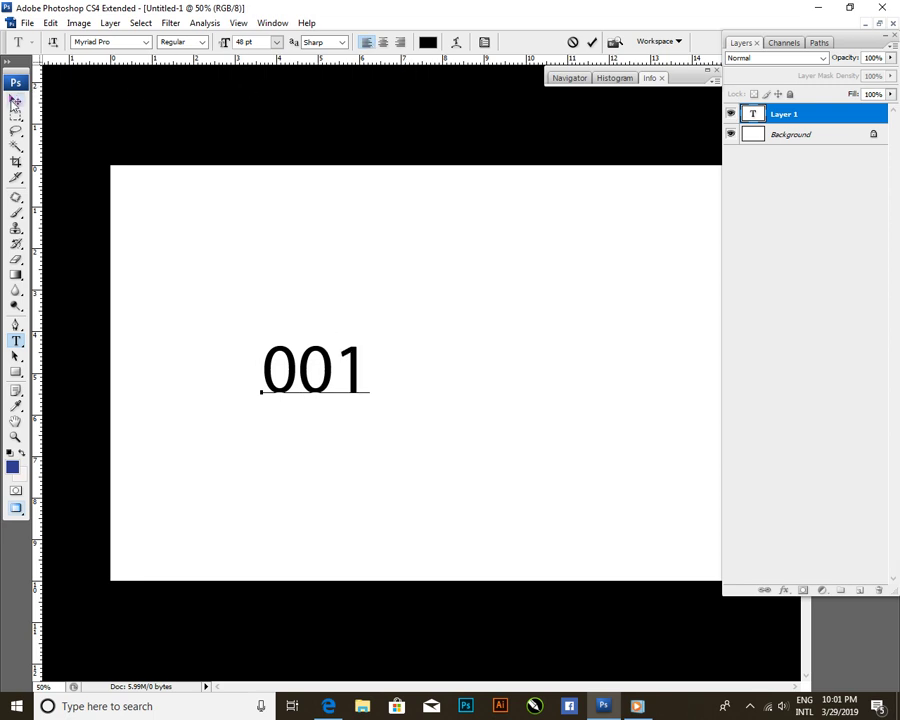
{"action": "left_click", "coordinate": [15, 100]}
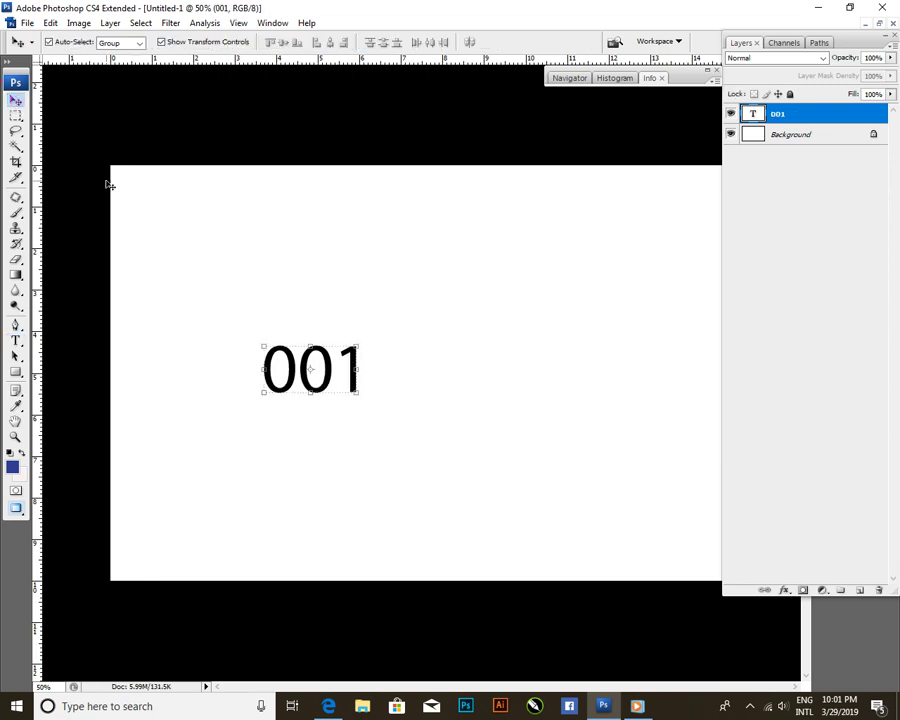
- Move 001 to the top-left and place a duplicate lower, just right of centre
{"action": "left_click", "coordinate": [359, 346]}
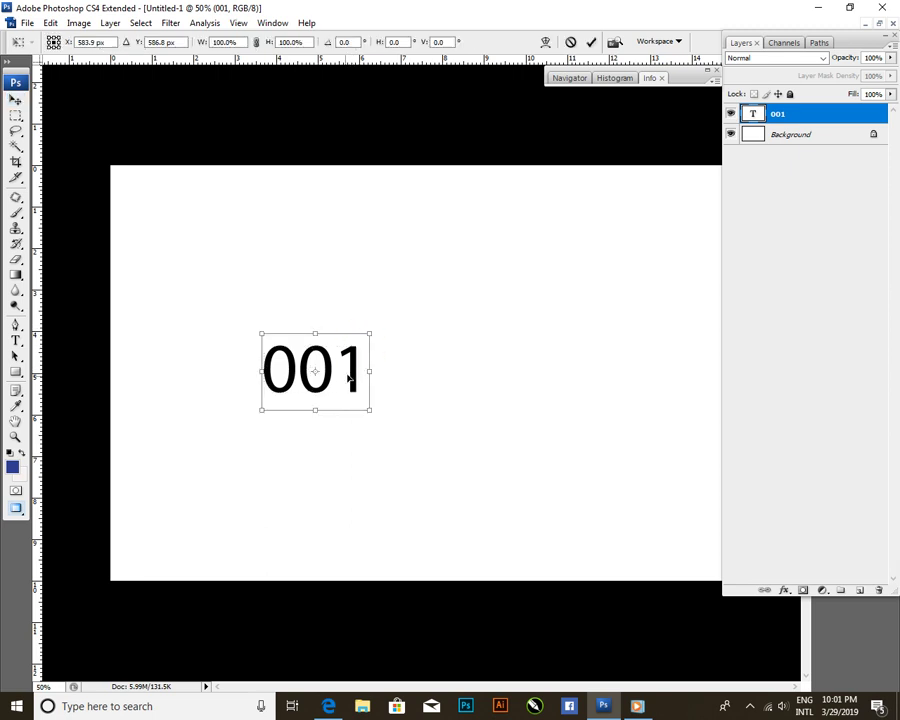
{"action": "left_click_drag", "start_coordinate": [324, 388], "coordinate": [253, 278]}
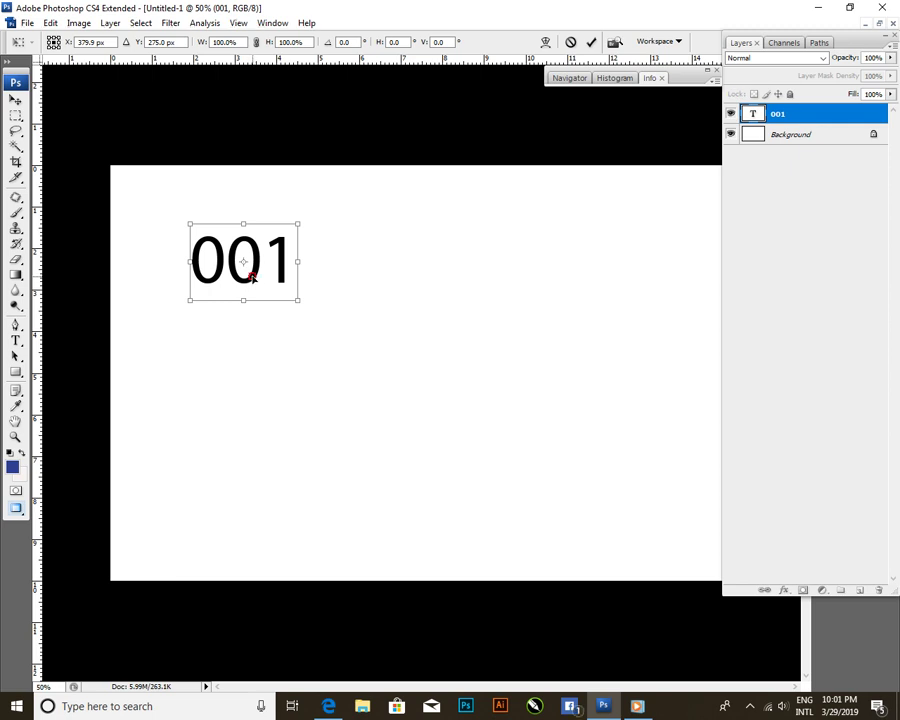
{"action": "mouse_move", "coordinate": [253, 278]}
{"action": "left_mouse_down"}
{"action": "mouse_move", "coordinate": [316, 356]}
{"action": "mouse_move", "coordinate": [240, 241]}
{"action": "mouse_move", "coordinate": [394, 449]}
{"action": "left_mouse_up"}
{"action": "double_click", "coordinate": [316, 356]}
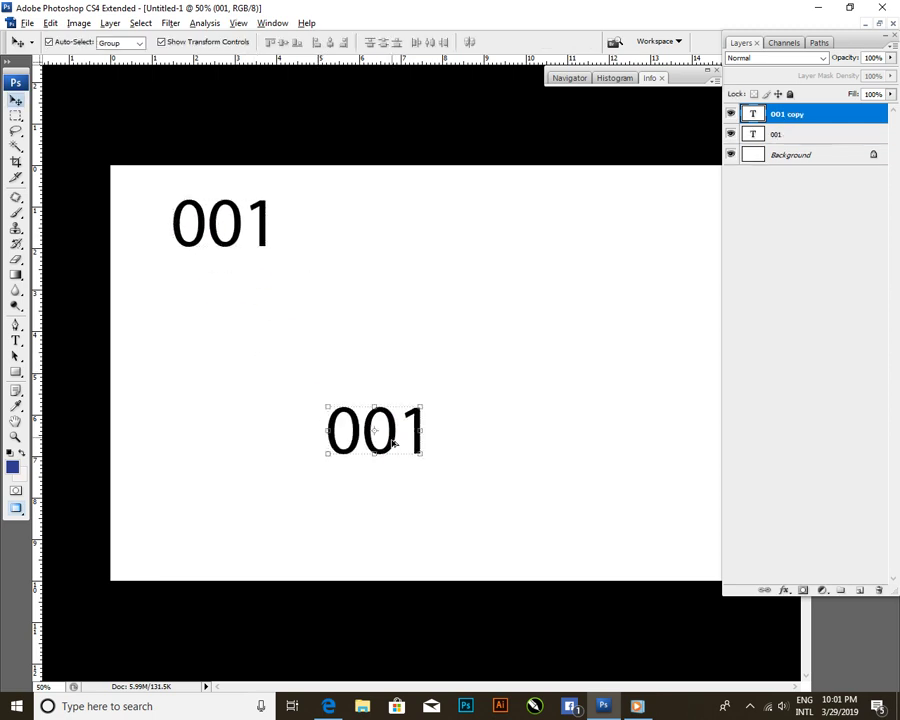
{"action": "left_click", "coordinate": [231, 245]}
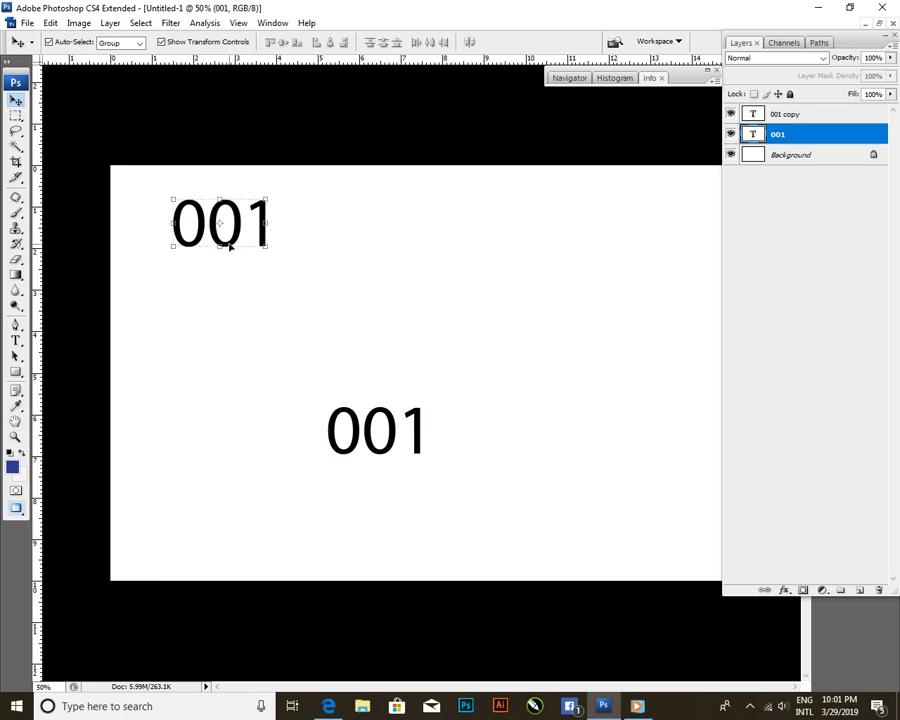
- Replace the upper 001 text with the author's name and the date 29.03.2019
{"action": "key", "text": "t"}
{"action": "left_click", "coordinate": [237, 237]}
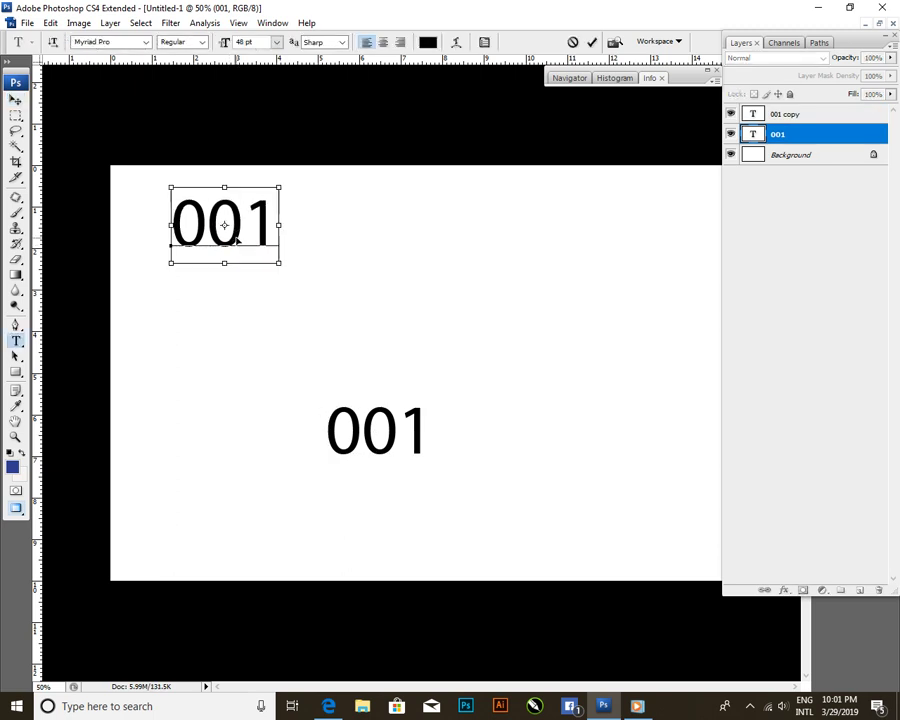
{"action": "key", "text": "ctrl+a"}
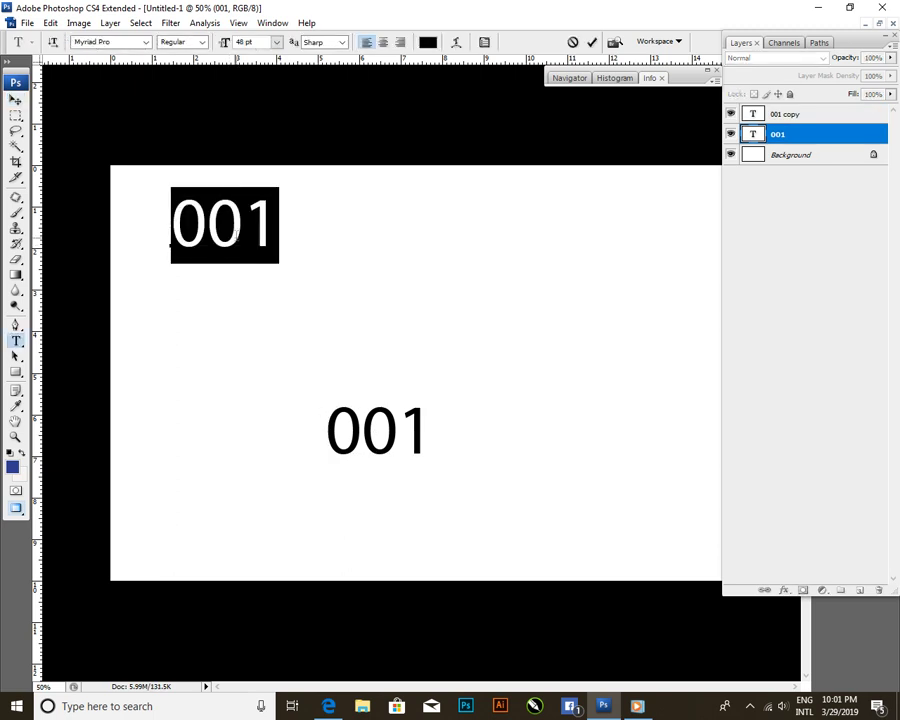
{"action": "type", "text": "yen s"}
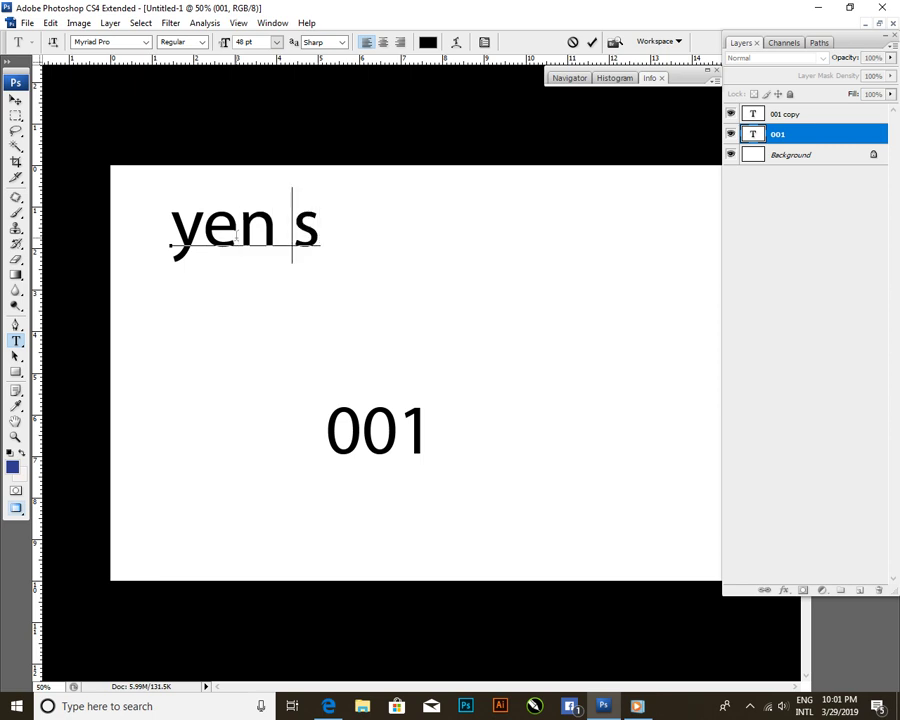
{"action": "key", "text": "BackSpace"}
{"action": "key", "text": "BackSpace"}
{"action": "key", "text": "BackSpace"}
{"action": "key", "text": "BackSpace"}
{"action": "key", "text": "BackSpace"}
{"action": "type", "text": "Sru"}
{"action": "key", "text": "Left"}
{"action": "key", "text": "BackSpace"}
{"action": "key", "text": "Right"}
{"action": "type", "text": "m v"}
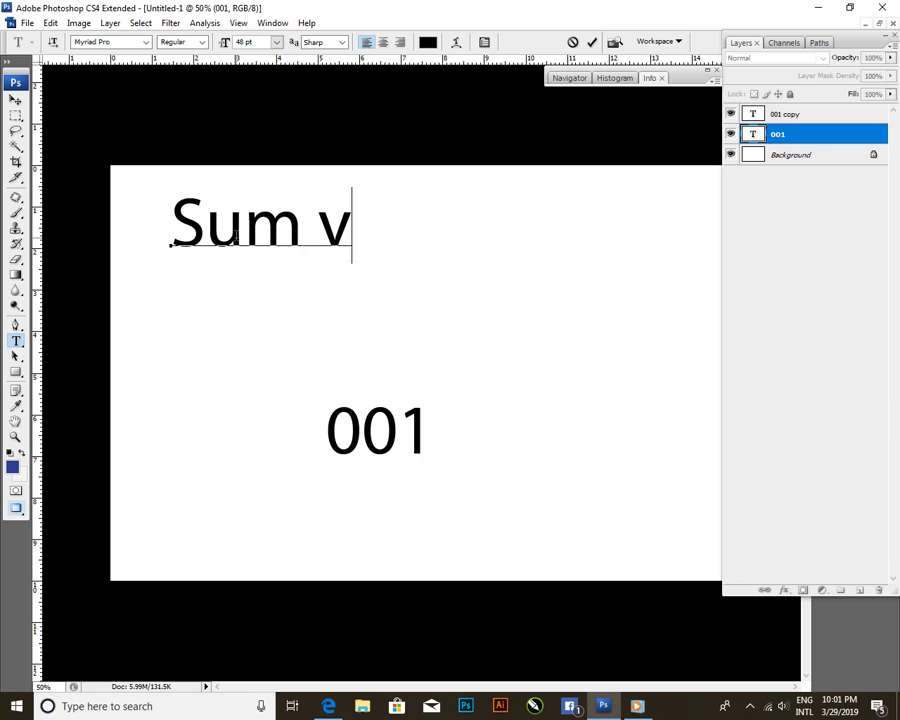
{"action": "type", "text": "anna"}
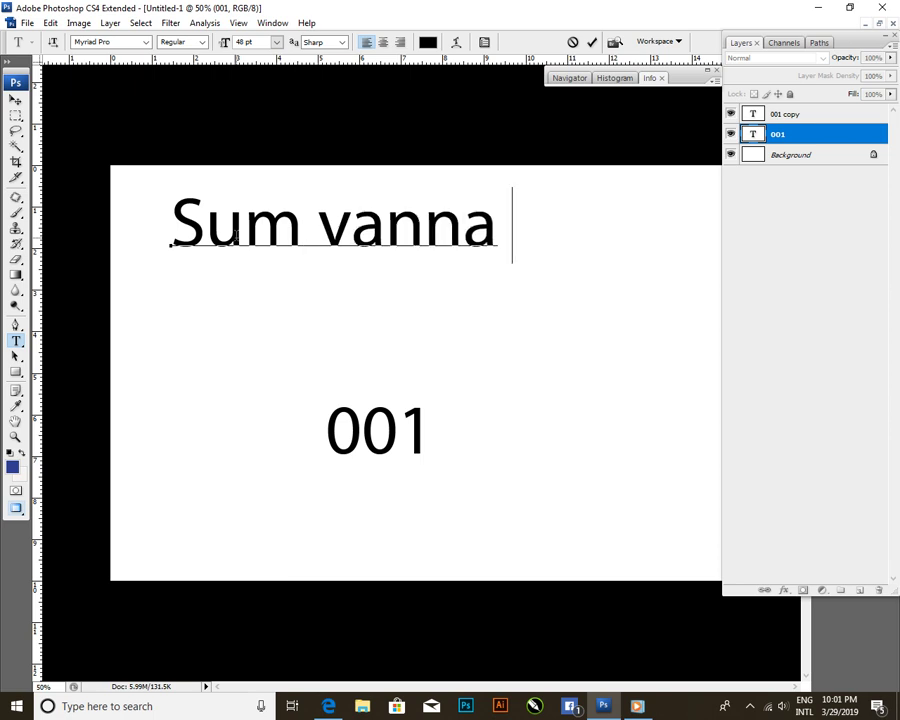
{"action": "type", "text": " date"}
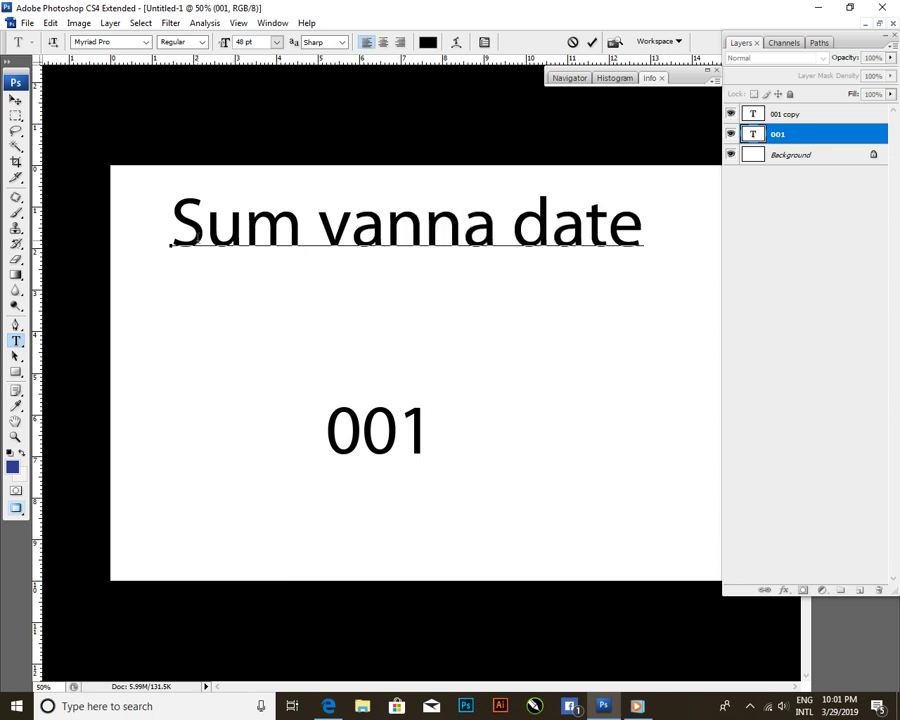
{"action": "type", "text": ": 29"}
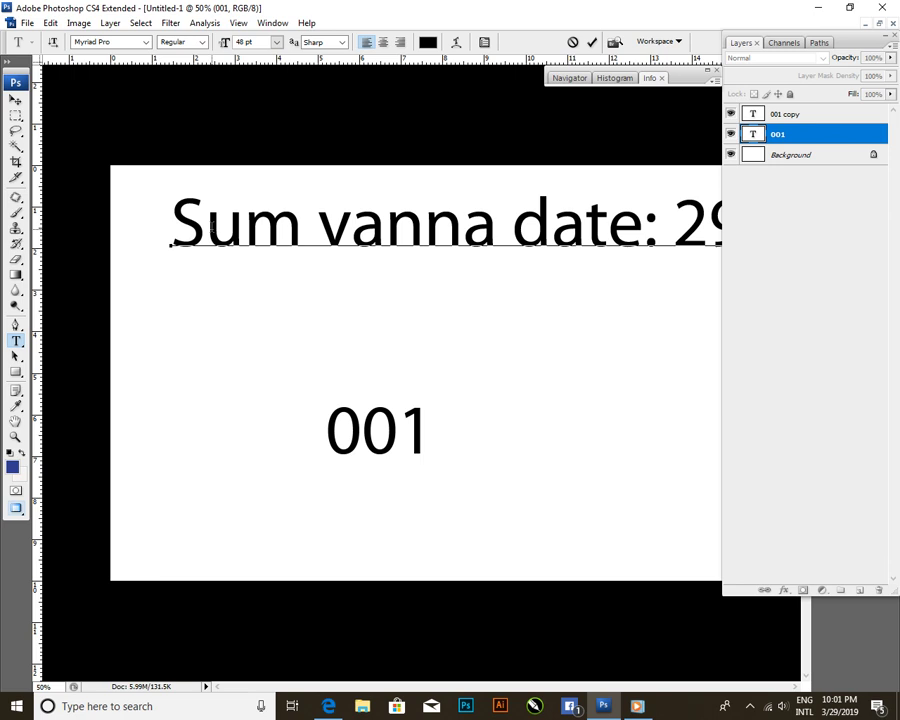
- Resize the whole date line to 24 pt and commit it
{"action": "key", "text": "ctrl"}
{"action": "key", "text": "ctrl+a"}
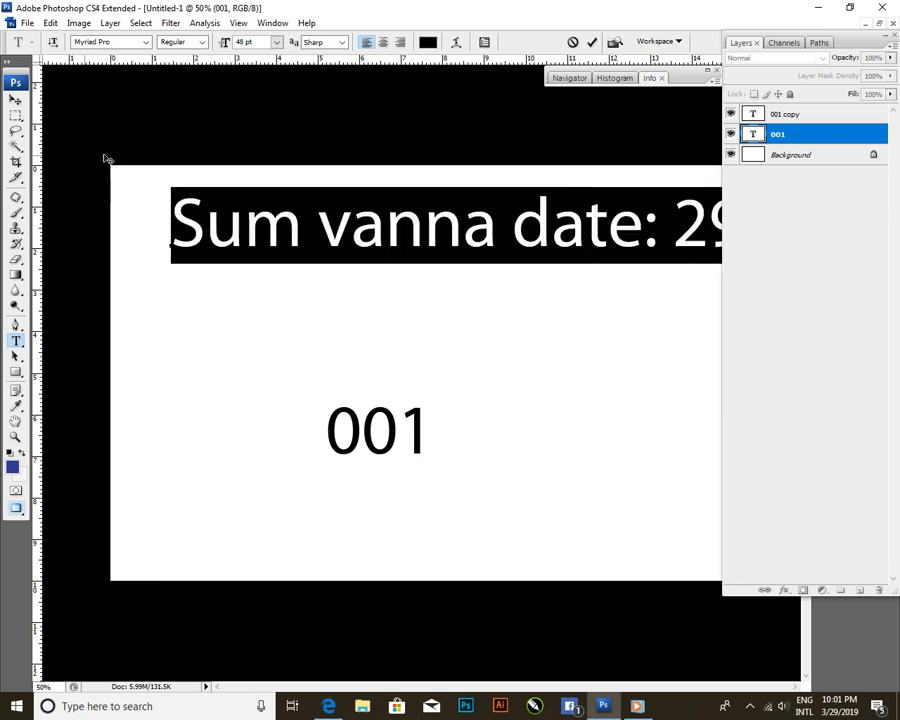
{"action": "left_click", "coordinate": [277, 42]}
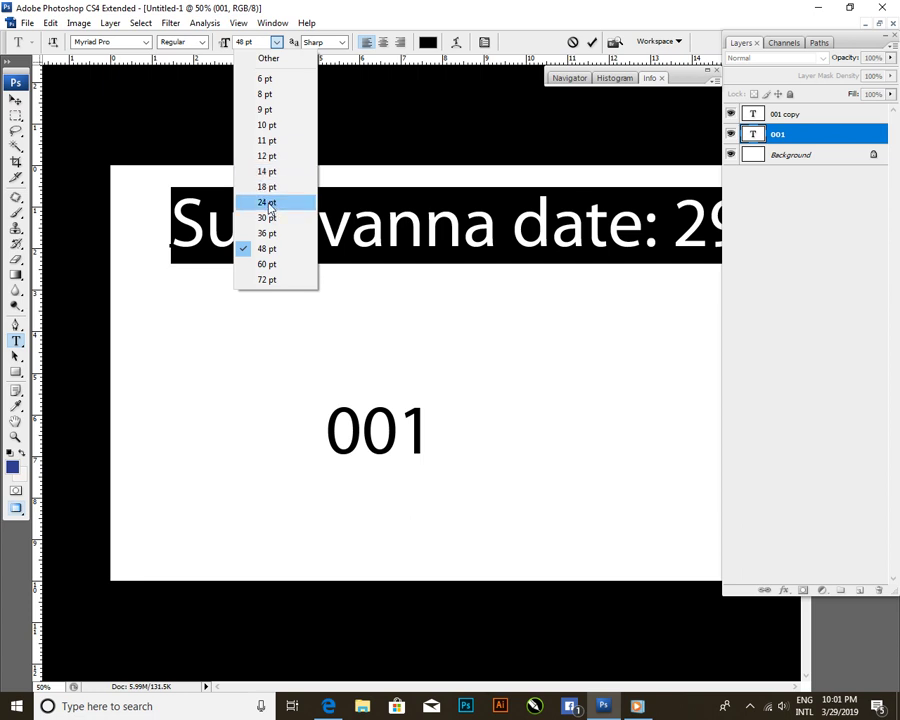
{"action": "left_click", "coordinate": [268, 202]}
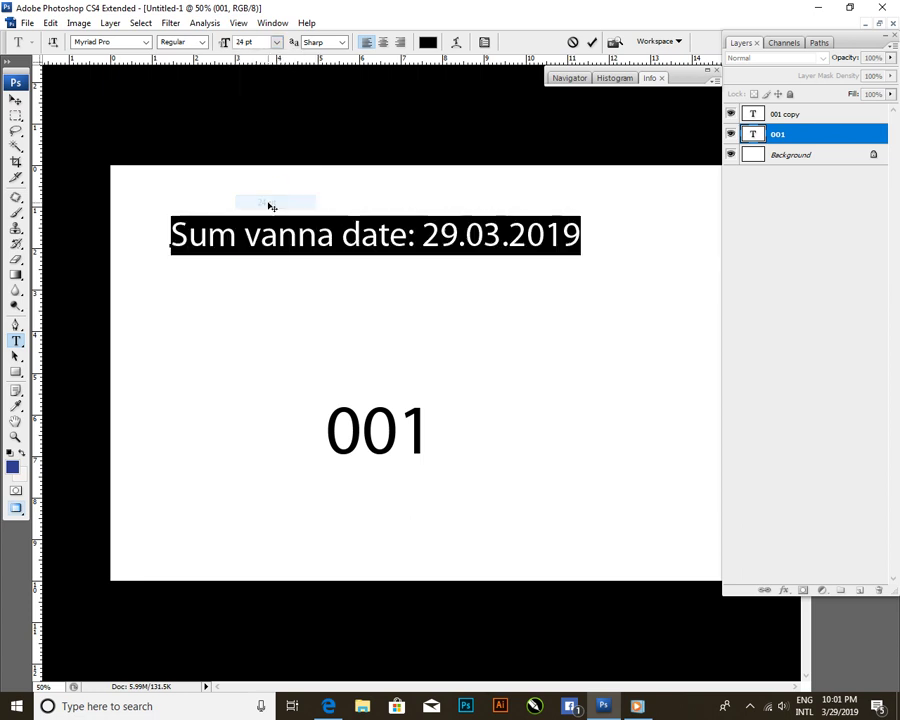
{"action": "left_click", "coordinate": [15, 100]}
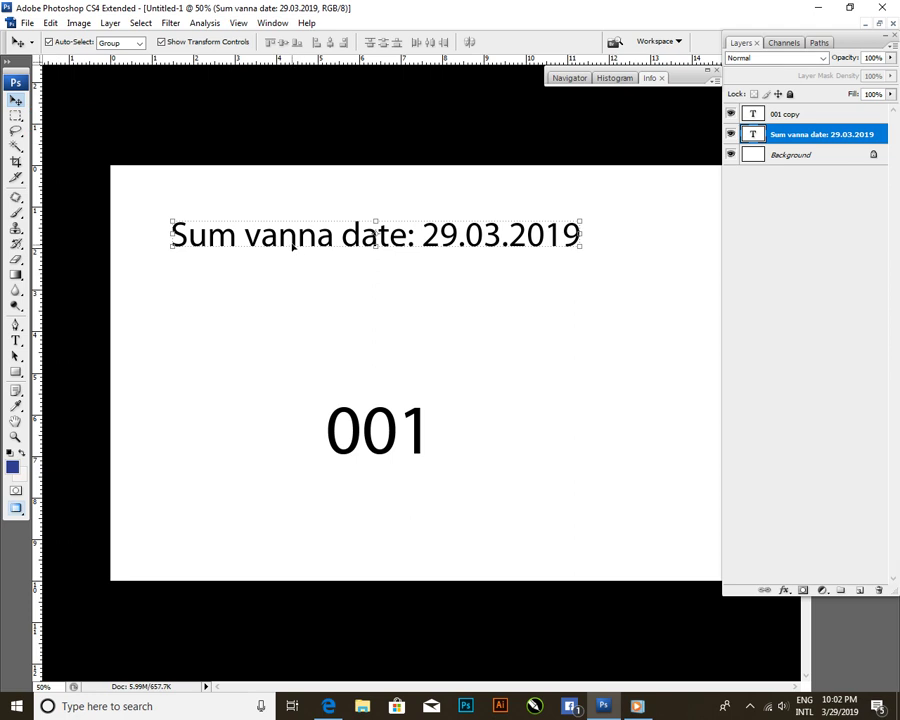
- Move the date line top-left and retype a copy below as 'Auto Number 001=>300 (1 minut)'
{"action": "left_click_drag", "start_coordinate": [292, 245], "coordinate": [289, 215]}
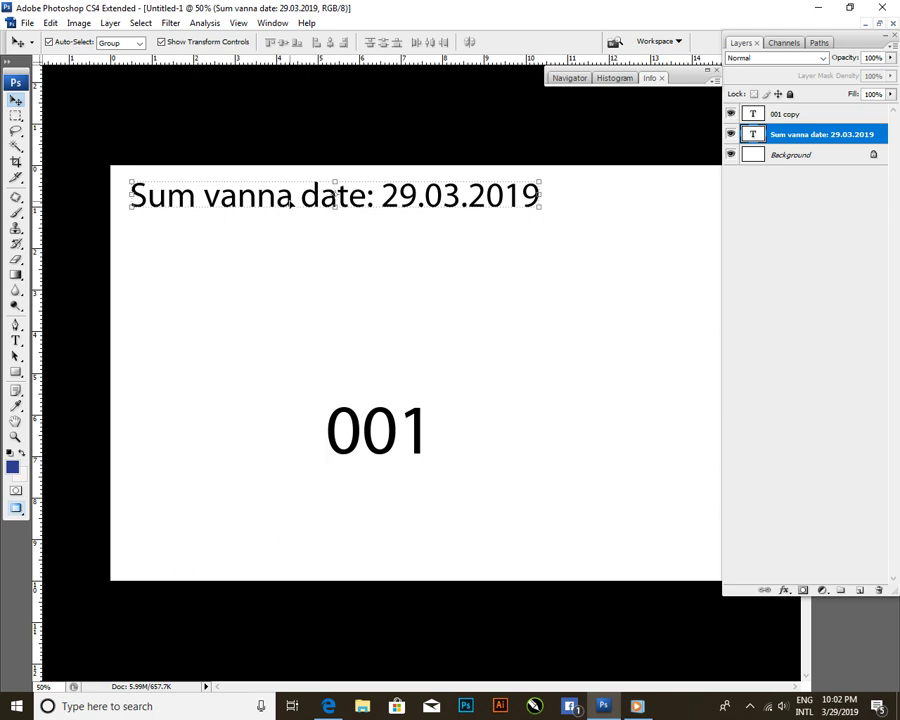
{"action": "left_click_drag", "start_coordinate": [291, 203], "coordinate": [292, 240]}
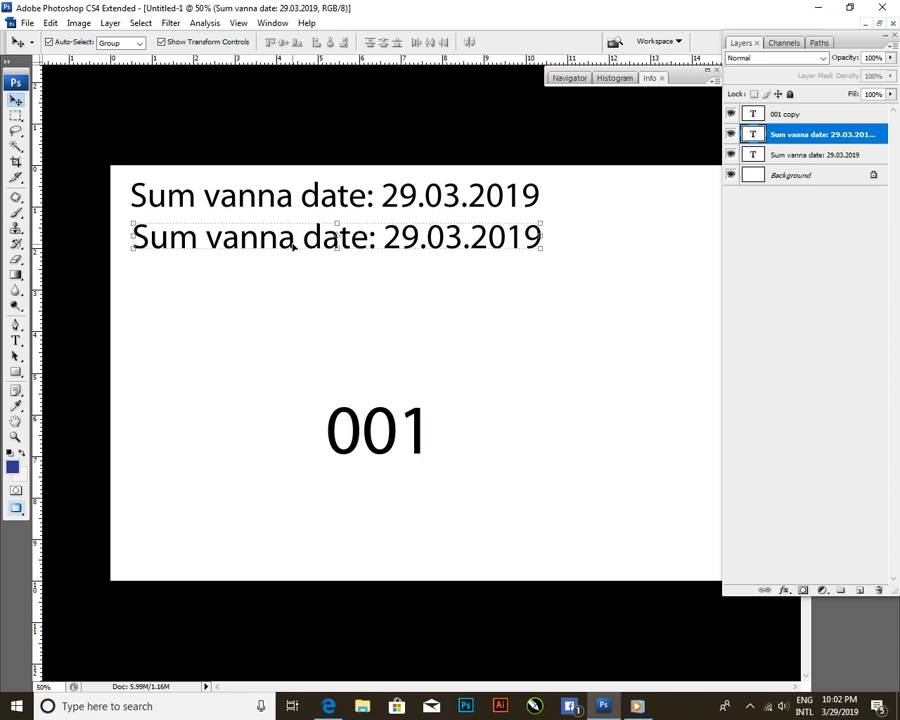
{"action": "key", "text": "t"}
{"action": "left_click", "coordinate": [300, 246]}
{"action": "key", "text": "ctrl+a"}
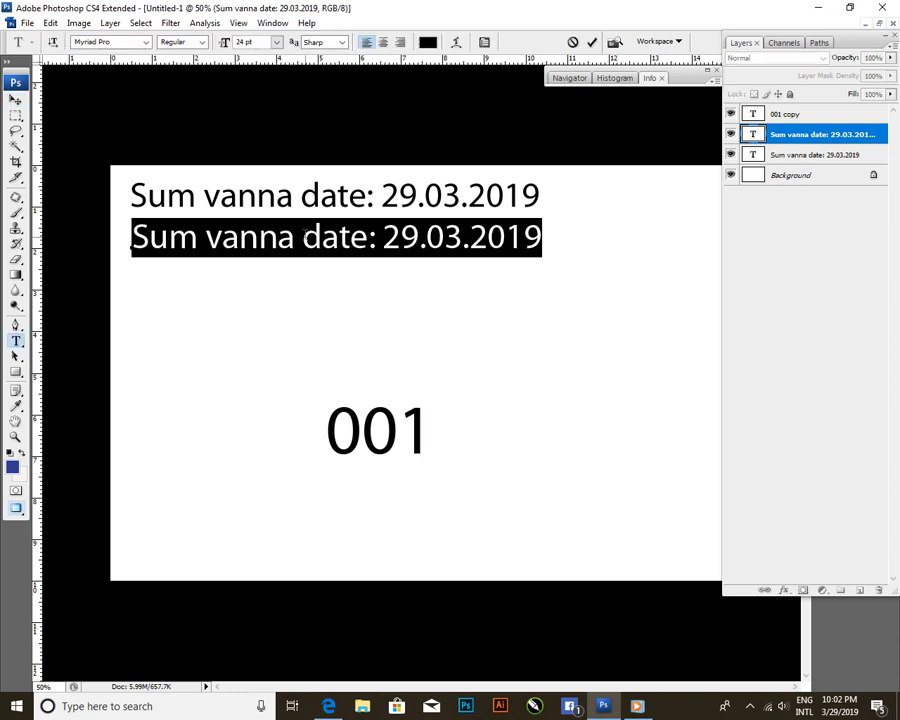
{"action": "type", "text": "Auto"}
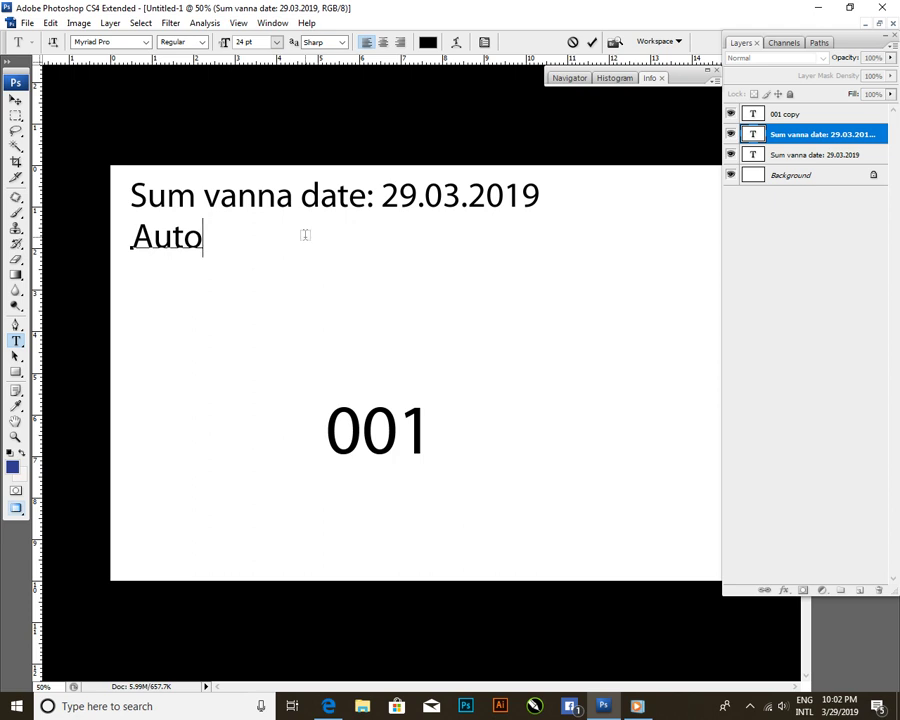
{"action": "type", "text": " Nu"}
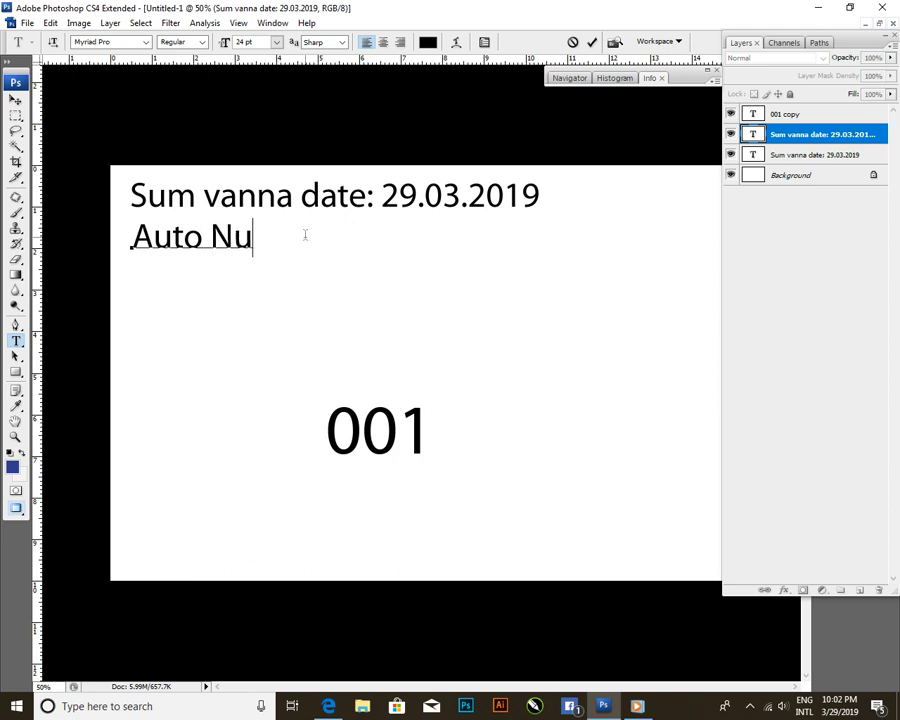
{"action": "type", "text": "mber "}
{"action": "type", "text": "001"}
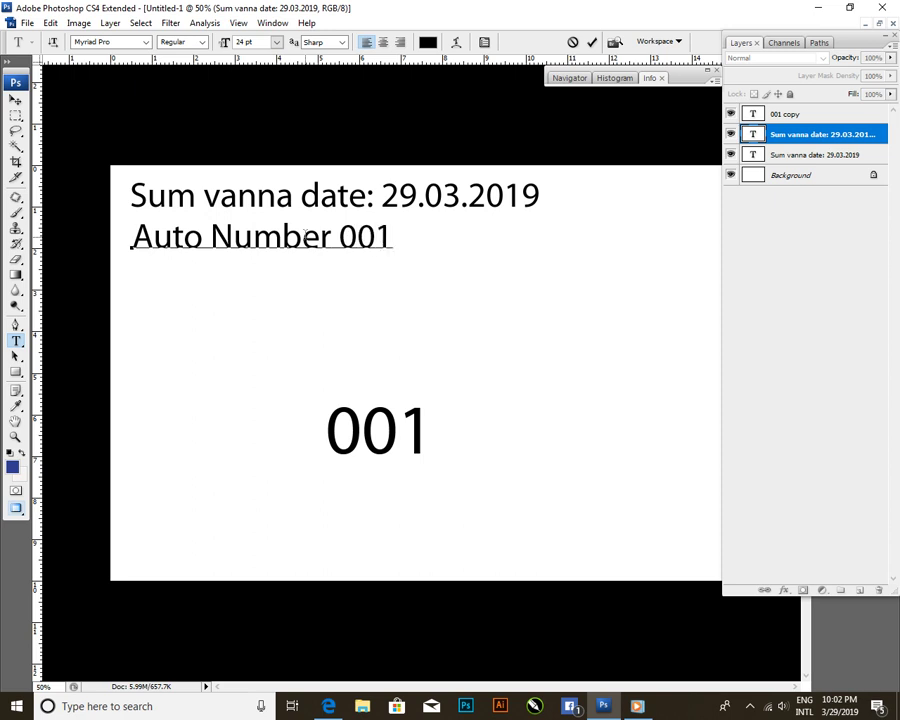
{"action": "type", "text": "=>"}
{"action": "type", "text": "300"}
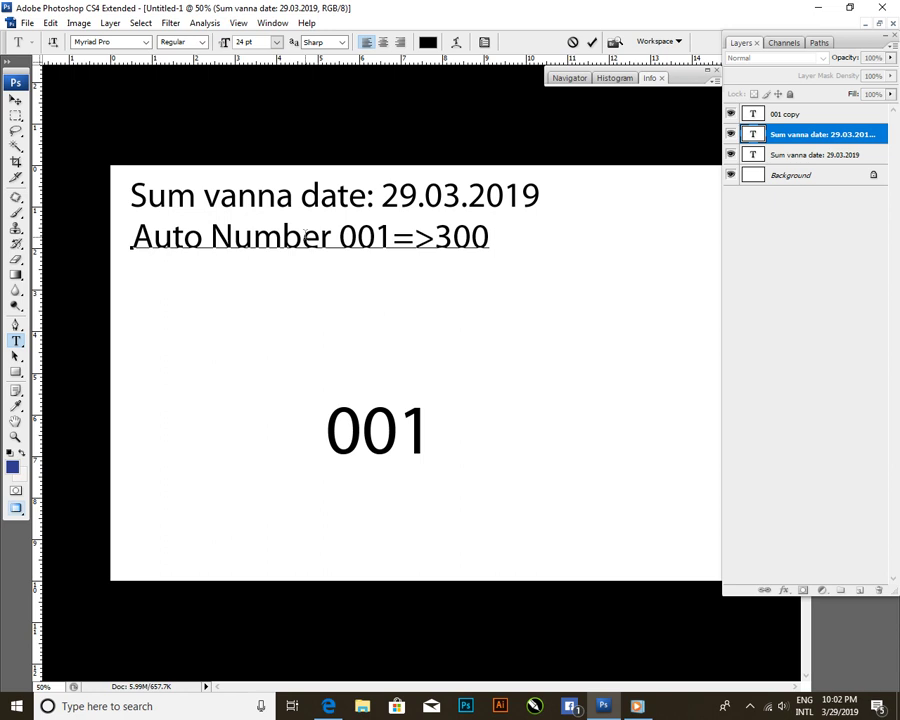
{"action": "type", "text": "()"}
{"action": "type", "text": "1"}
{"action": "type", "text": " min"}
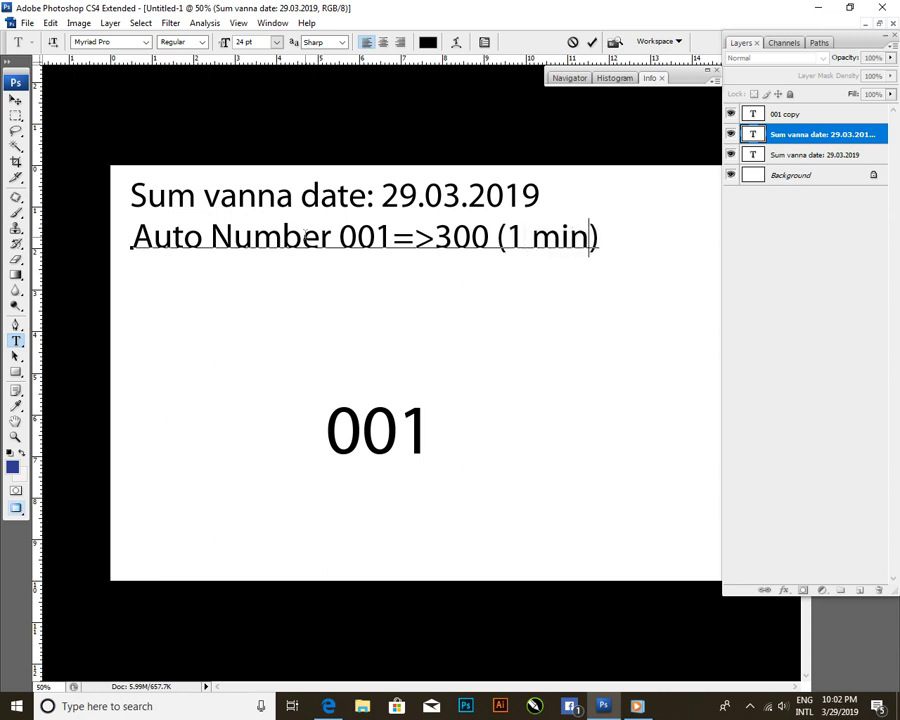
{"action": "type", "text": "ut"}
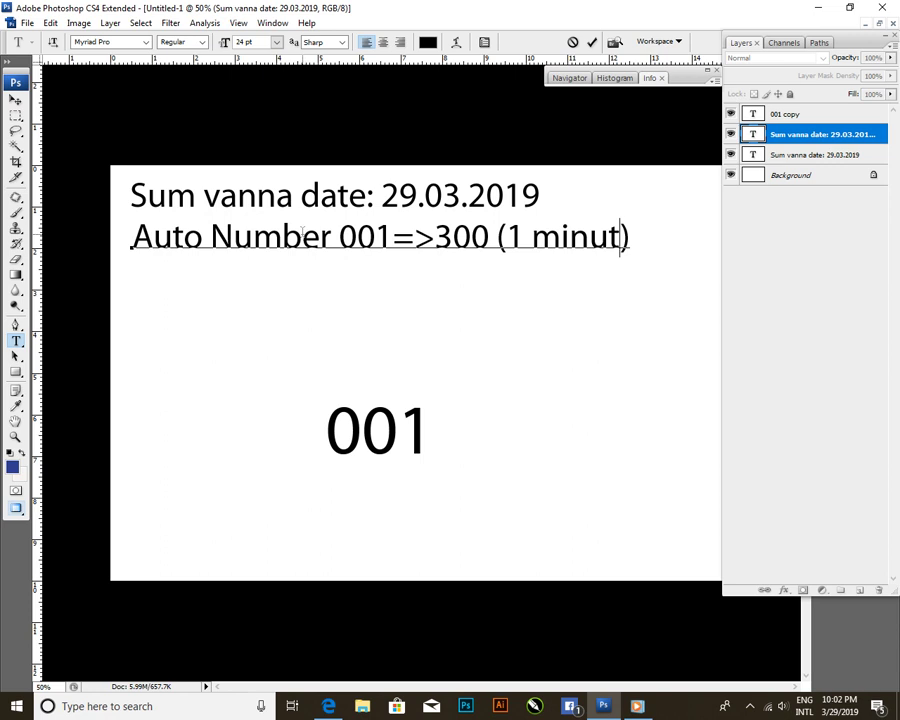
{"action": "left_click", "coordinate": [592, 42]}
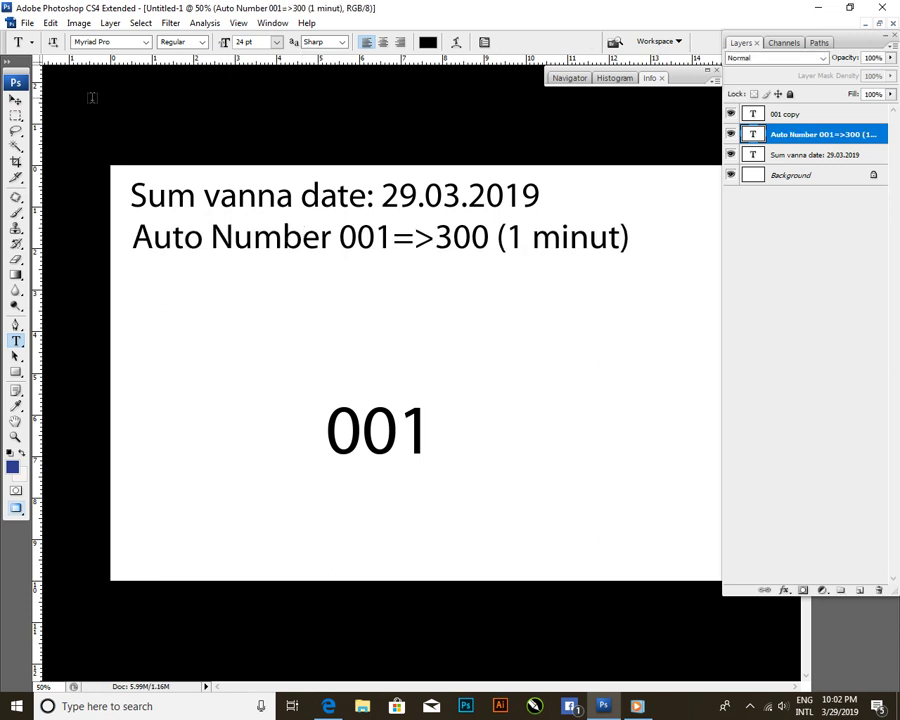
- Merge the date and Auto Number text layers into the Background
{"action": "left_click", "coordinate": [16, 99]}
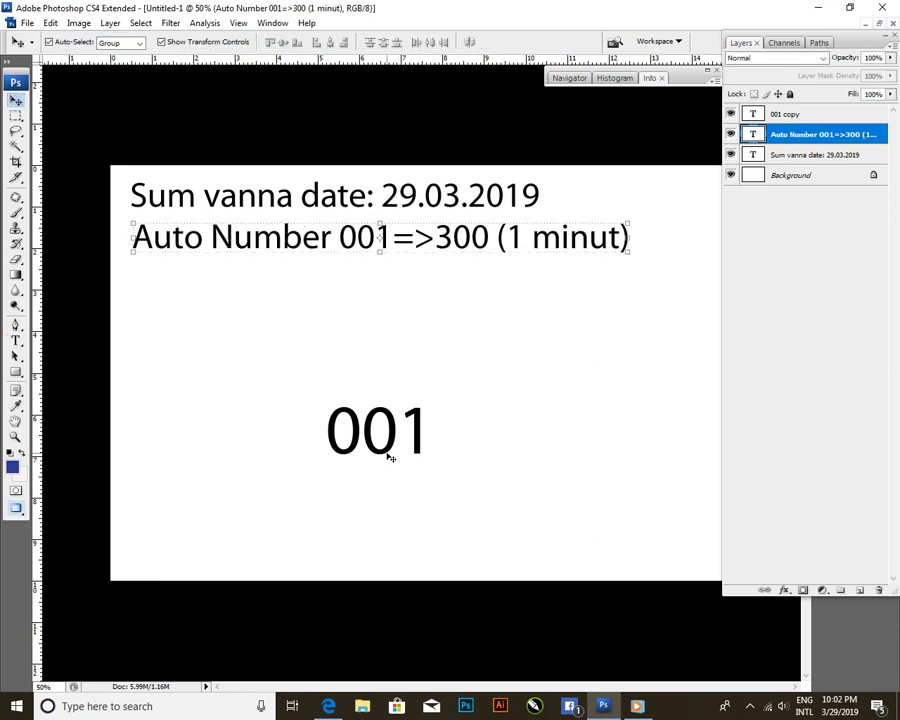
{"action": "left_click", "coordinate": [797, 157], "text": "shift"}
{"action": "left_click", "coordinate": [801, 175], "text": "shift"}
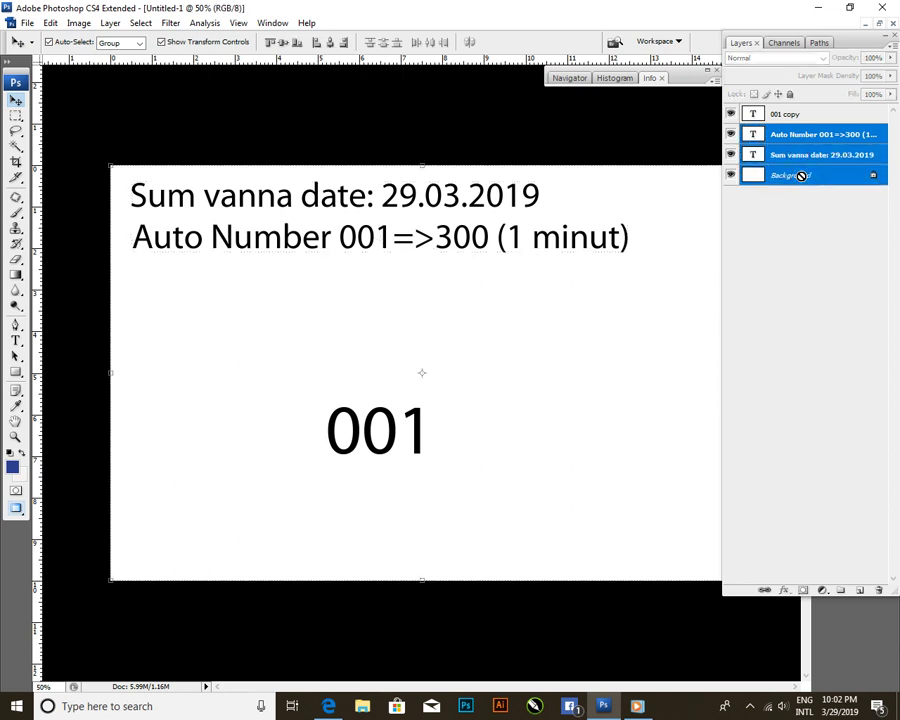
{"action": "key", "text": "ctrl+e"}
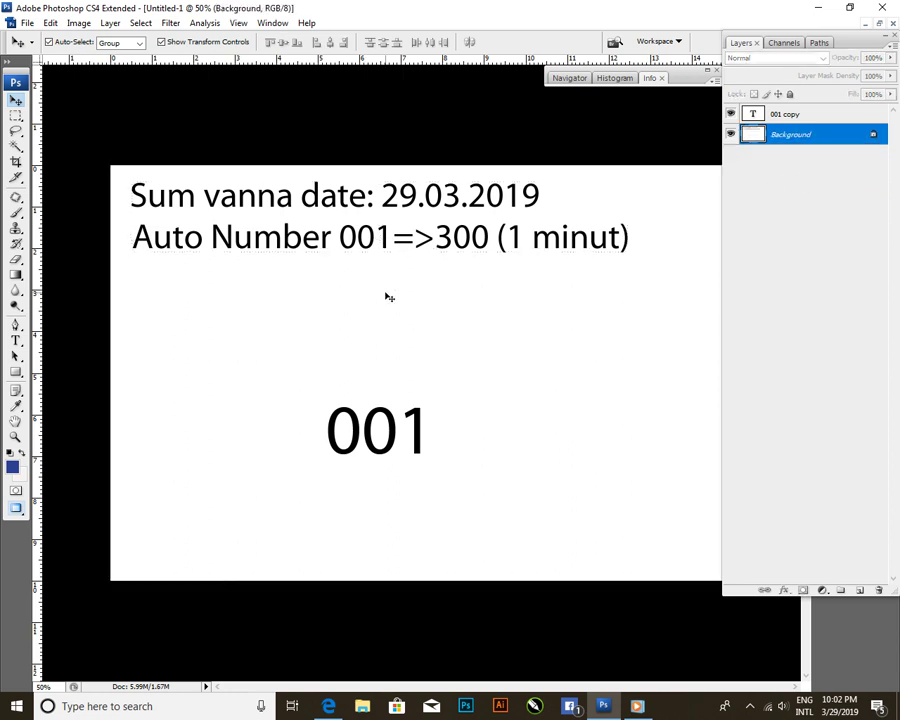
- Move the 001 number up and scale it to about 185 pt
{"action": "mouse_move", "coordinate": [396, 453]}
{"action": "left_mouse_down"}
{"action": "mouse_move", "coordinate": [252, 362]}
{"action": "mouse_move", "coordinate": [589, 549]}
{"action": "mouse_move", "coordinate": [612, 580]}
{"action": "left_mouse_up"}
{"action": "left_click_drag", "start_coordinate": [544, 516], "coordinate": [517, 473]}
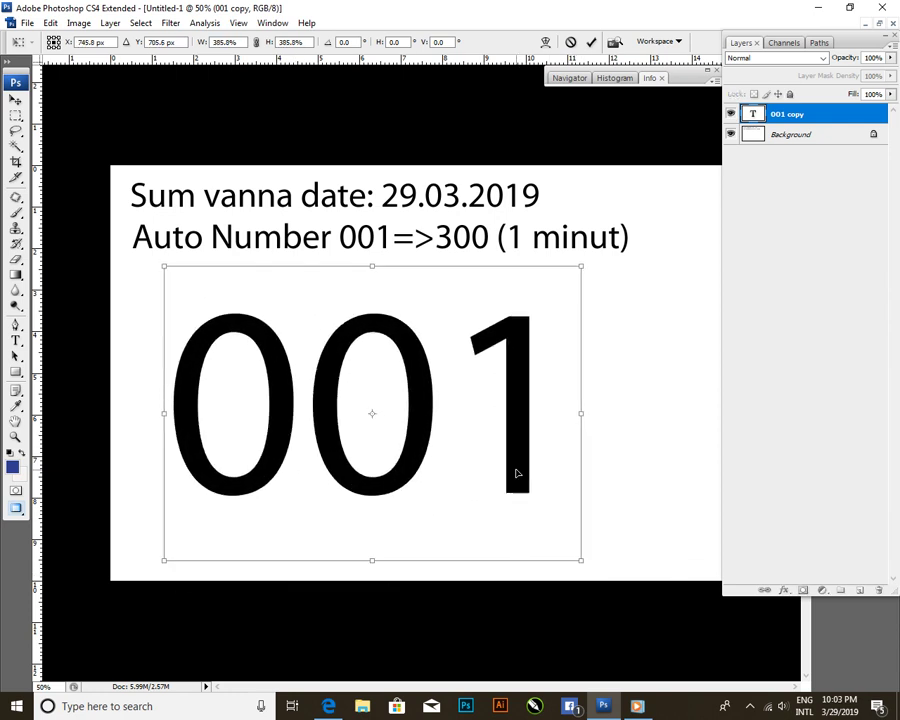
{"action": "key", "text": "Return"}
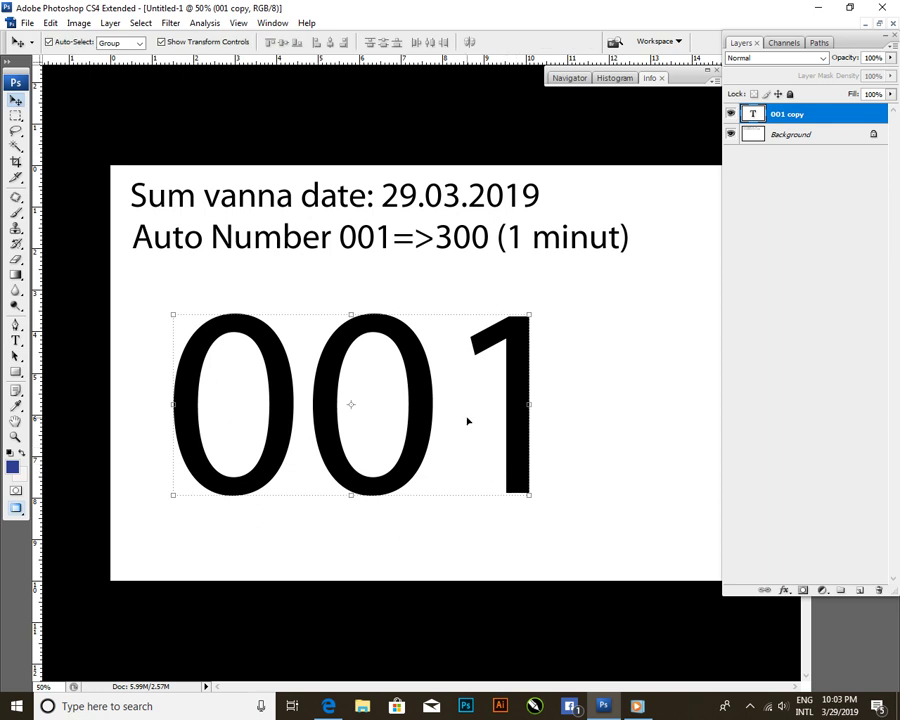
- Change the big 001 number's font to Arial Black Italic and commit it
{"action": "key", "text": "t"}
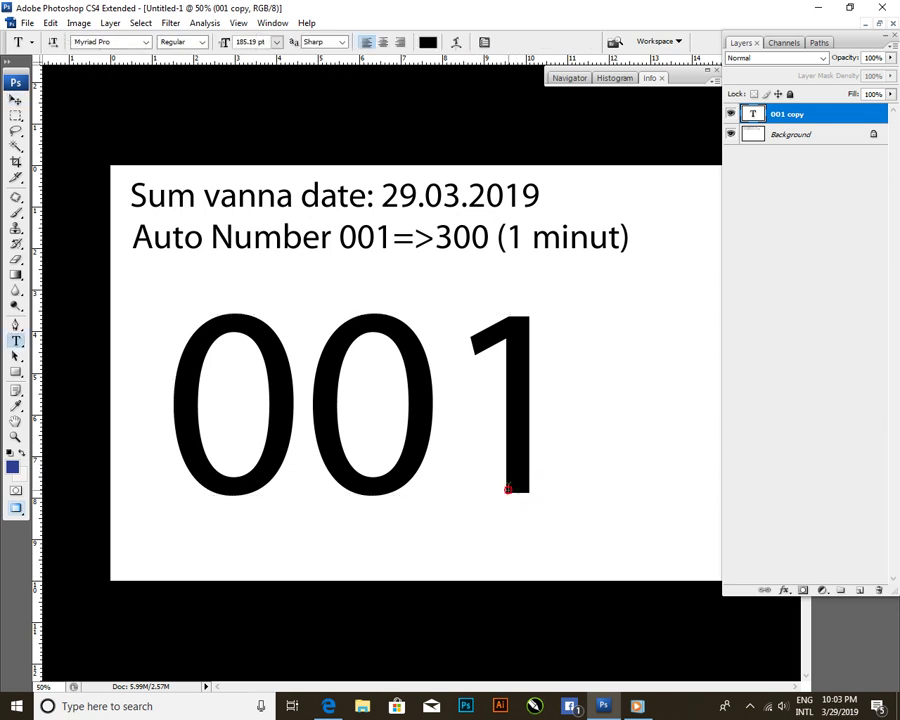
{"action": "left_click", "coordinate": [509, 490]}
{"action": "key", "text": "ctrl+a"}
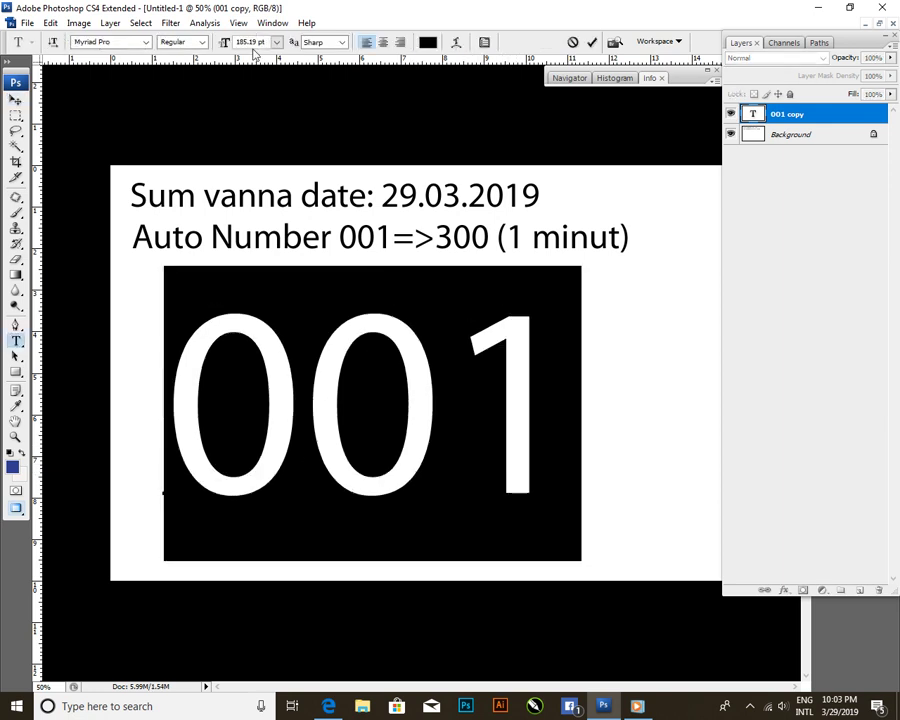
{"action": "left_click", "coordinate": [146, 42]}
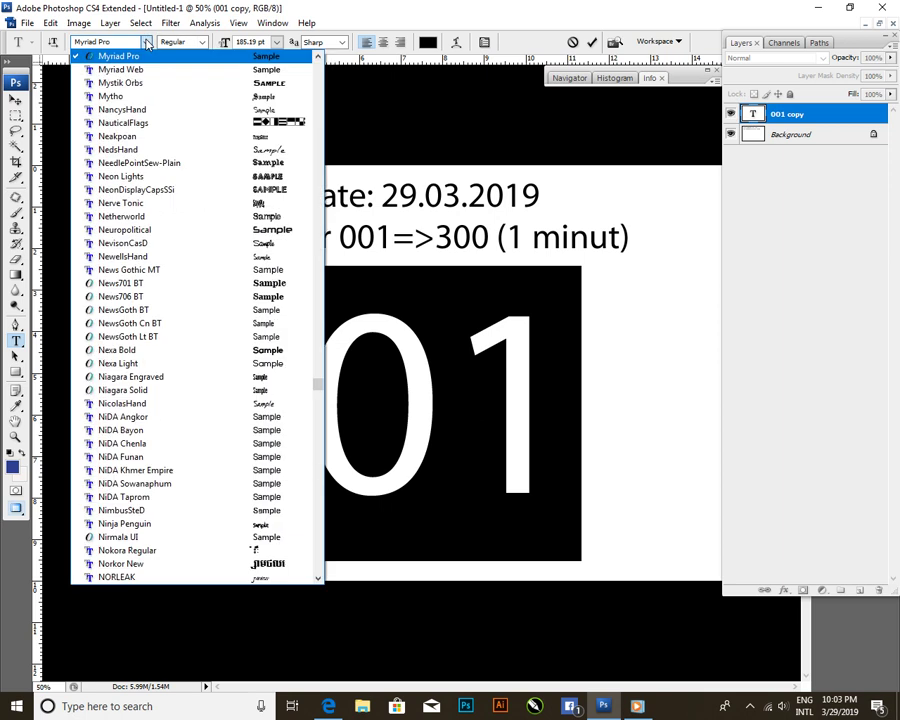
{"action": "left_click", "coordinate": [85, 42]}
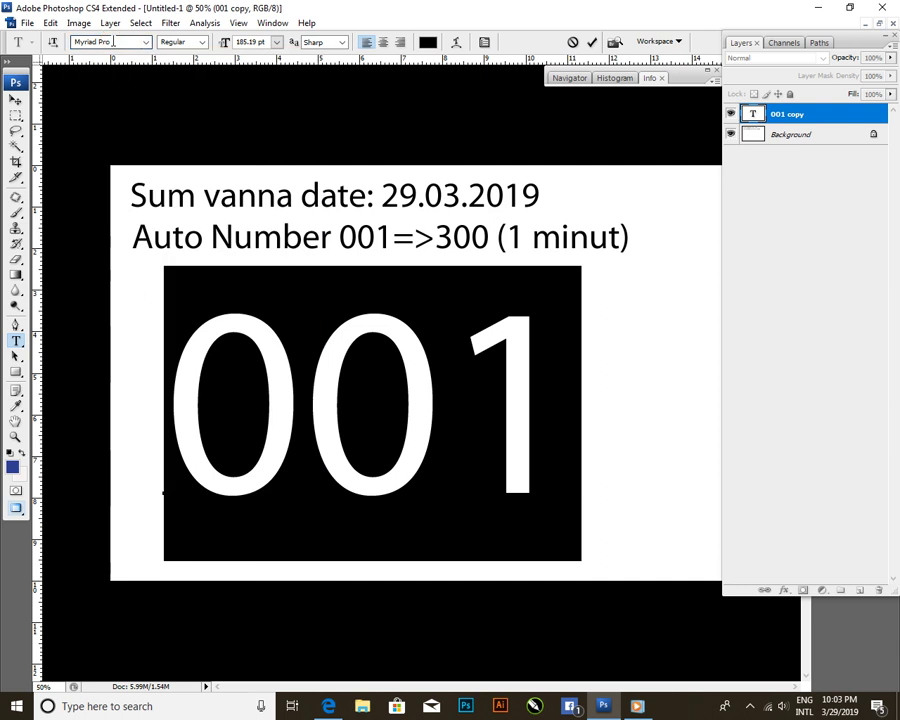
{"action": "type", "text": "A"}
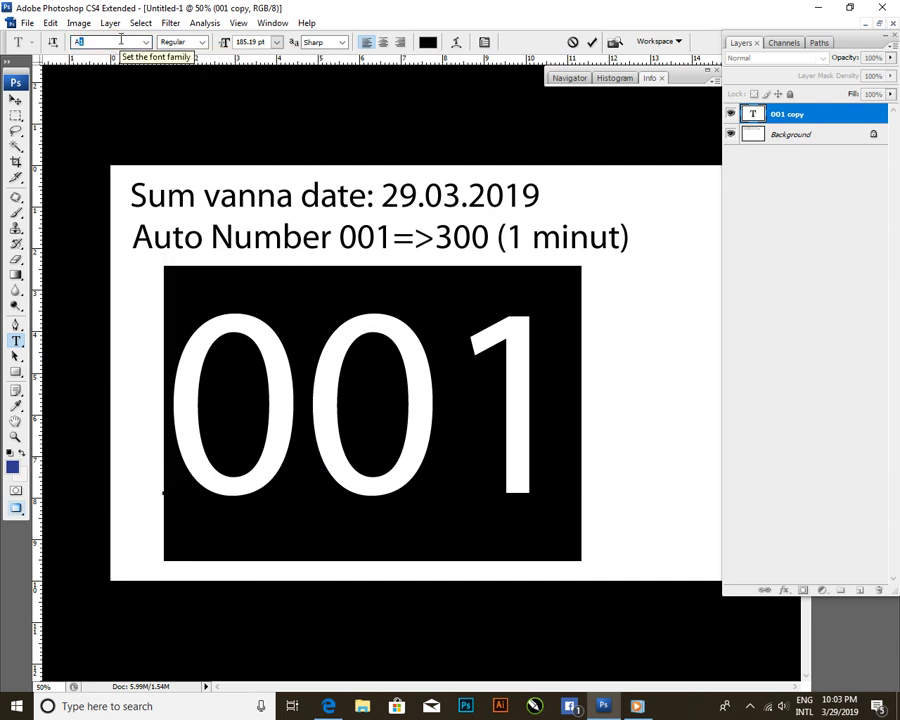
{"action": "type", "text": "r"}
{"action": "type", "text": "ial Black"}
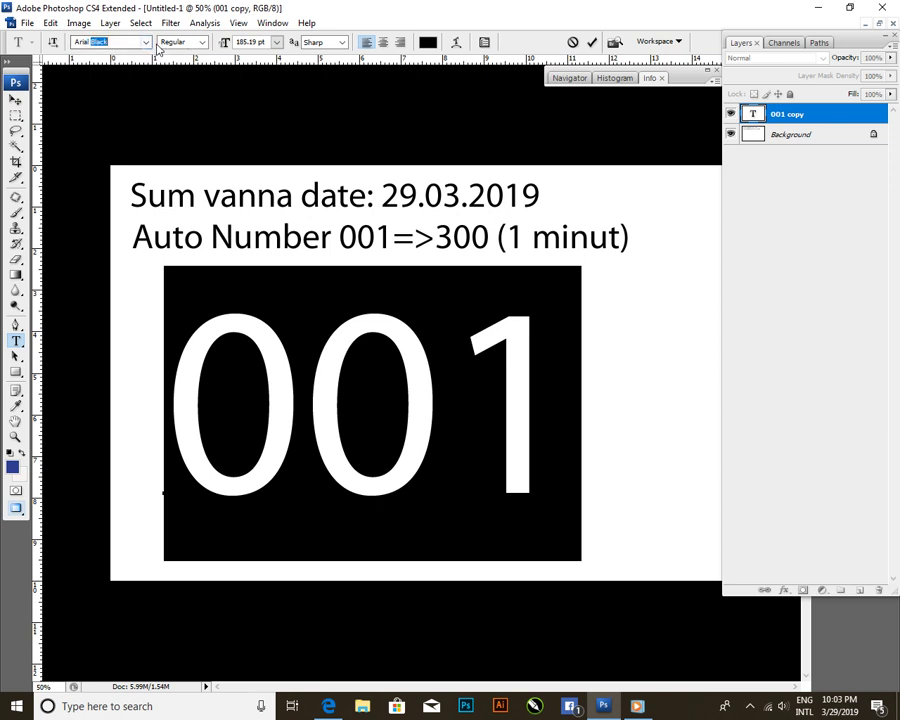
{"action": "key", "text": "Return"}
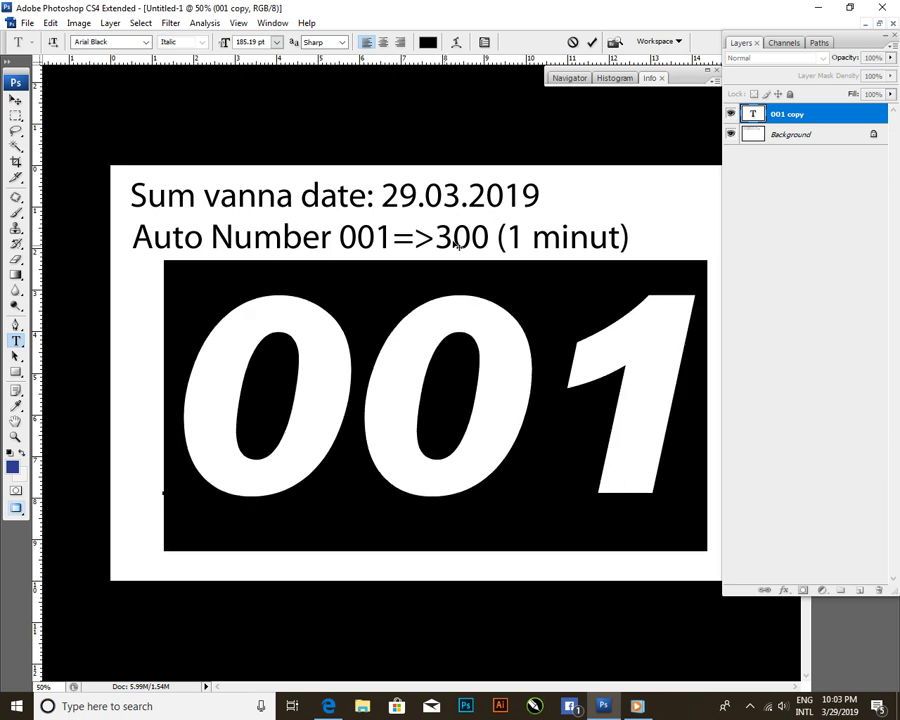
{"action": "left_click", "coordinate": [591, 42]}
{"action": "left_click", "coordinate": [15, 100]}
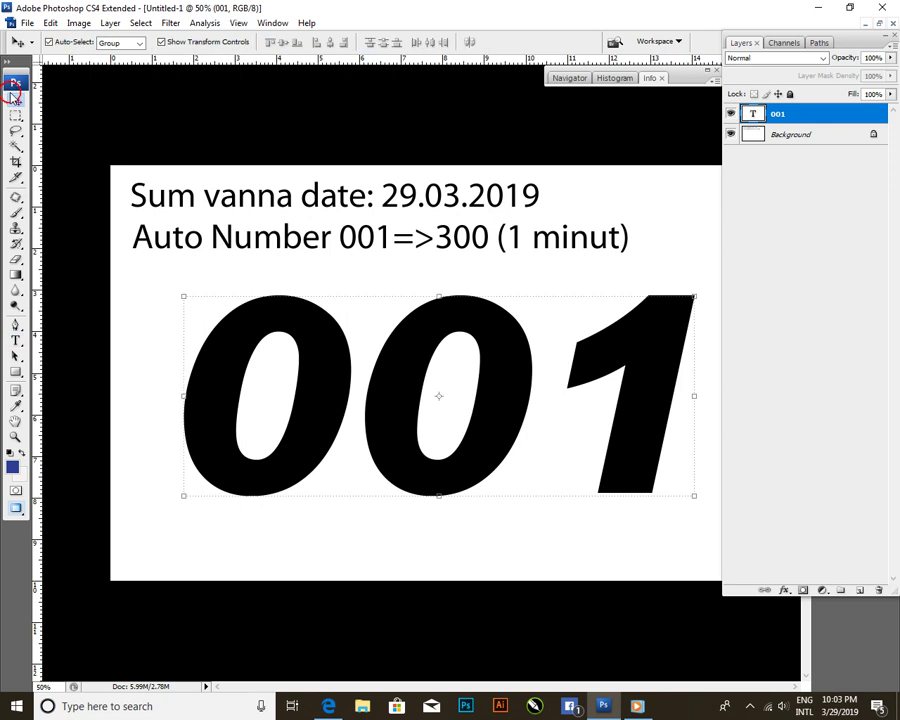
{"action": "left_click", "coordinate": [375, 320], "text": "alt"}
- In Save As, create a new 'Auto Number' folder on the Desktop and open it
{"action": "left_click", "coordinate": [373, 352], "text": "alt"}
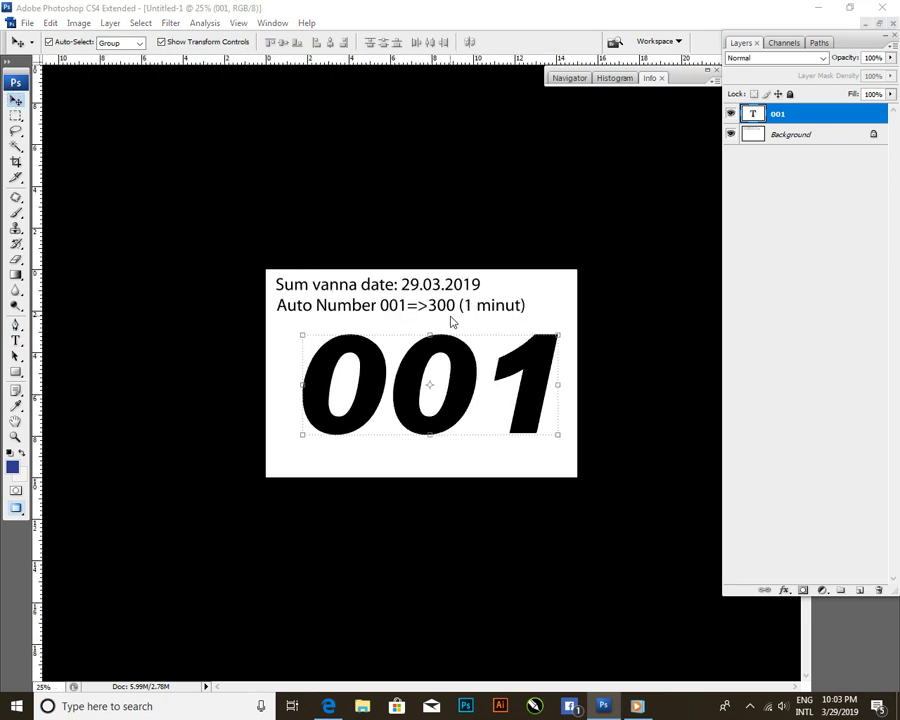
{"action": "key", "text": "ctrl+shift+s"}
{"action": "left_click", "coordinate": [220, 268]}
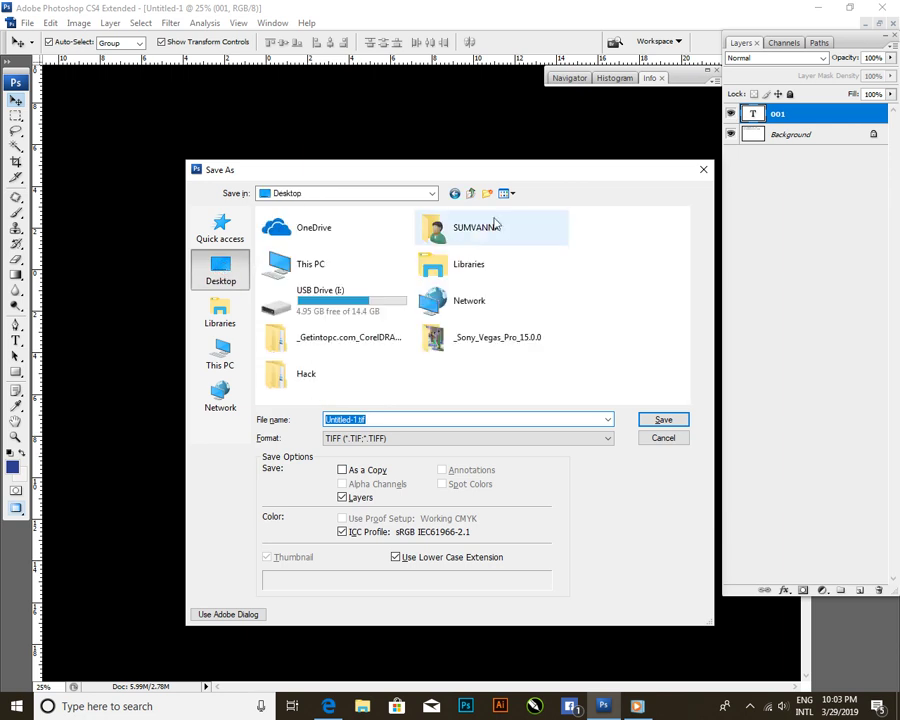
{"action": "left_click", "coordinate": [487, 193]}
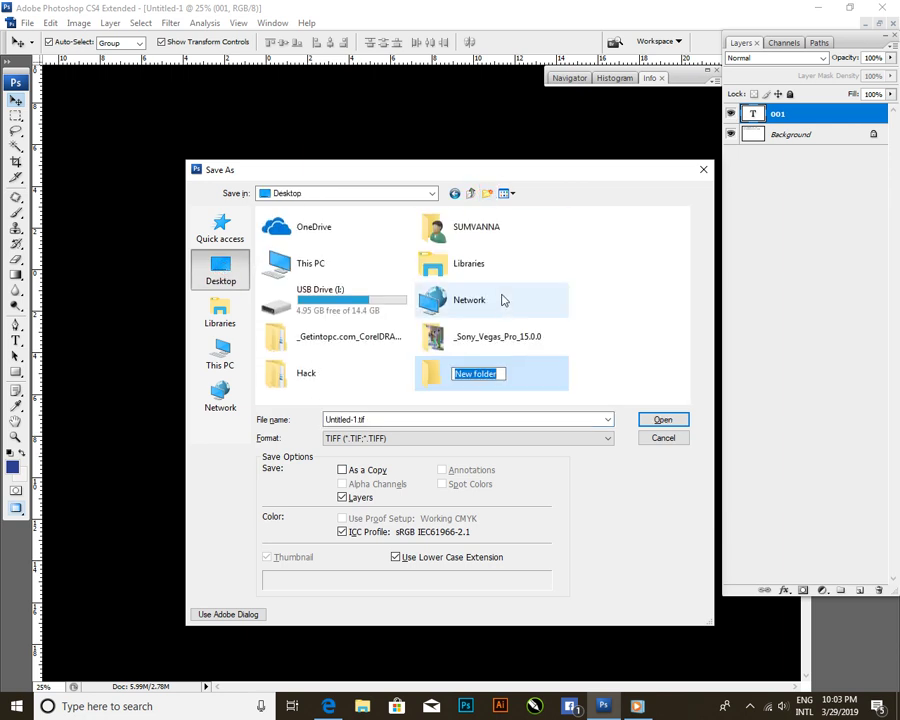
{"action": "type", "text": "Auto"}
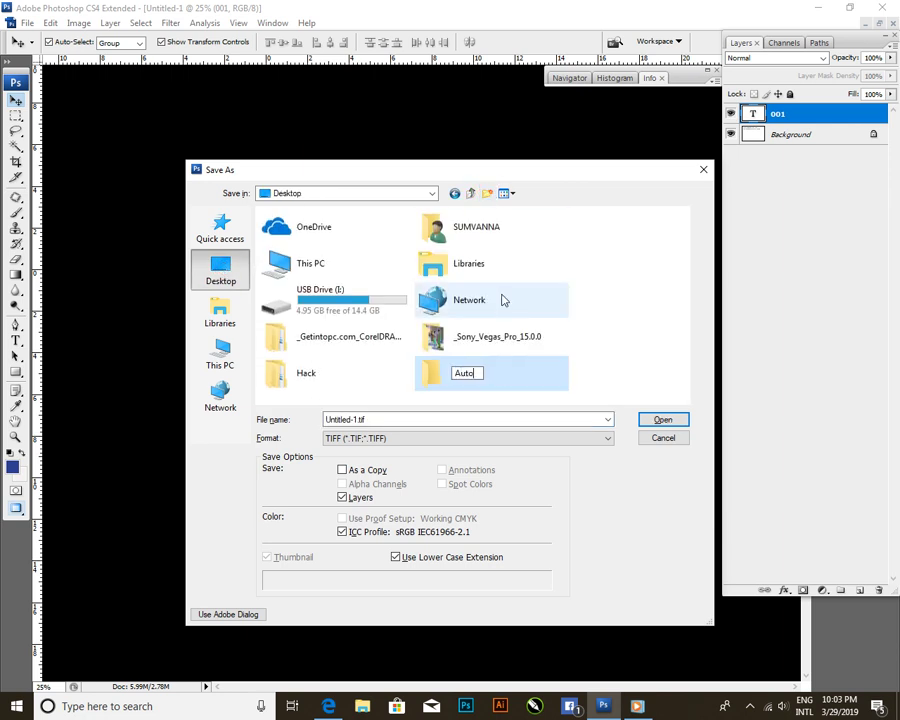
{"action": "type", "text": " m"}
{"action": "key", "text": "BackSpace"}
{"action": "type", "text": "Number "}
{"action": "type", "text": "by vanna"}
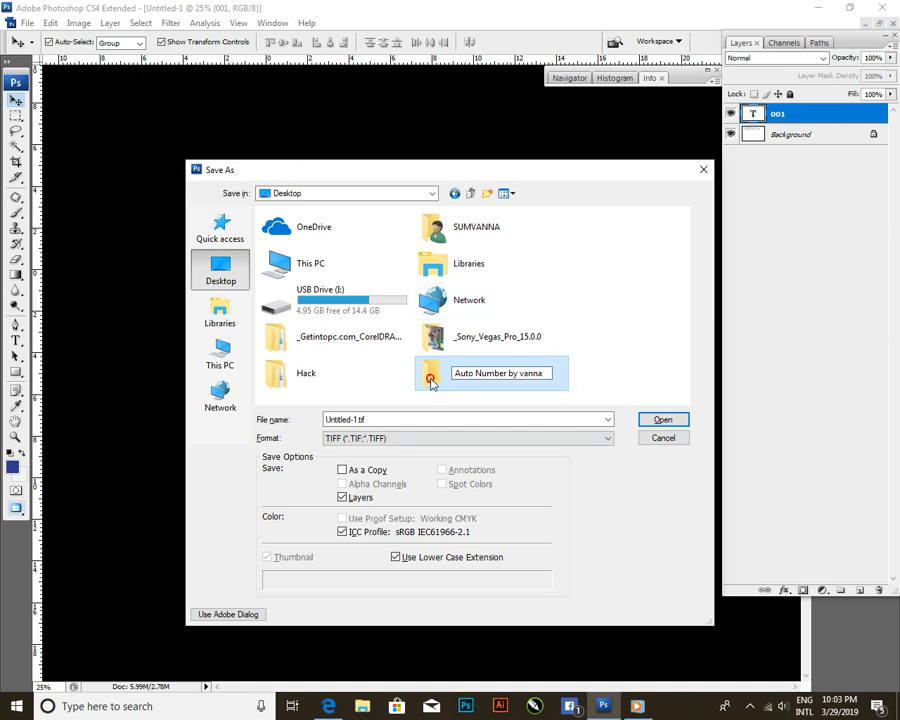
{"action": "double_click", "coordinate": [428, 377]}
- Save the ticket as 001.tif with LZW compression, dismissing the layers file-size warning
{"action": "left_click", "coordinate": [398, 420]}
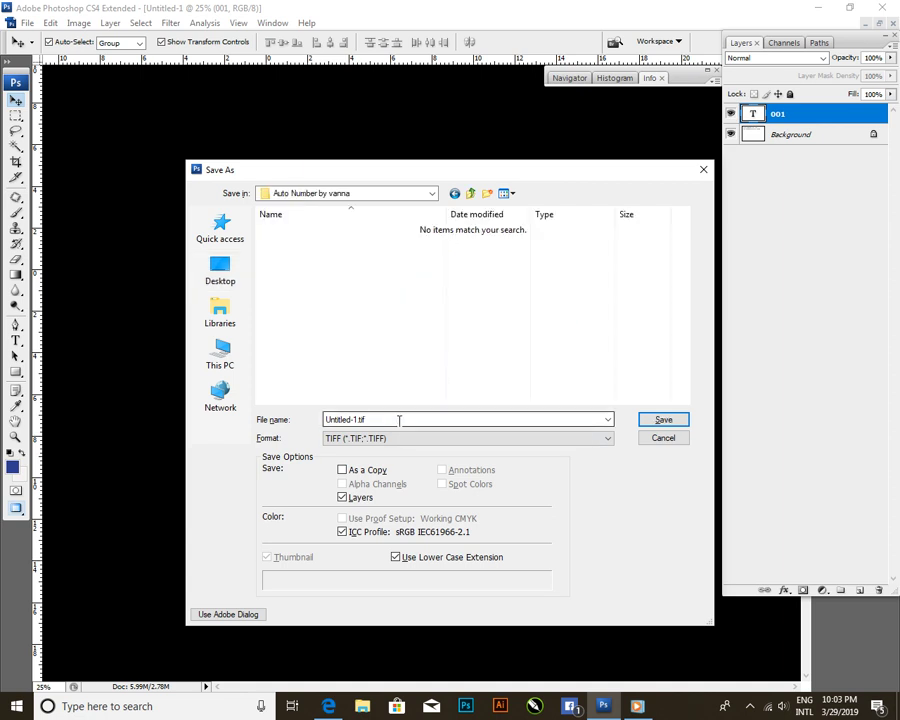
{"action": "key", "text": "ctrl+a"}
{"action": "type", "text": "0"}
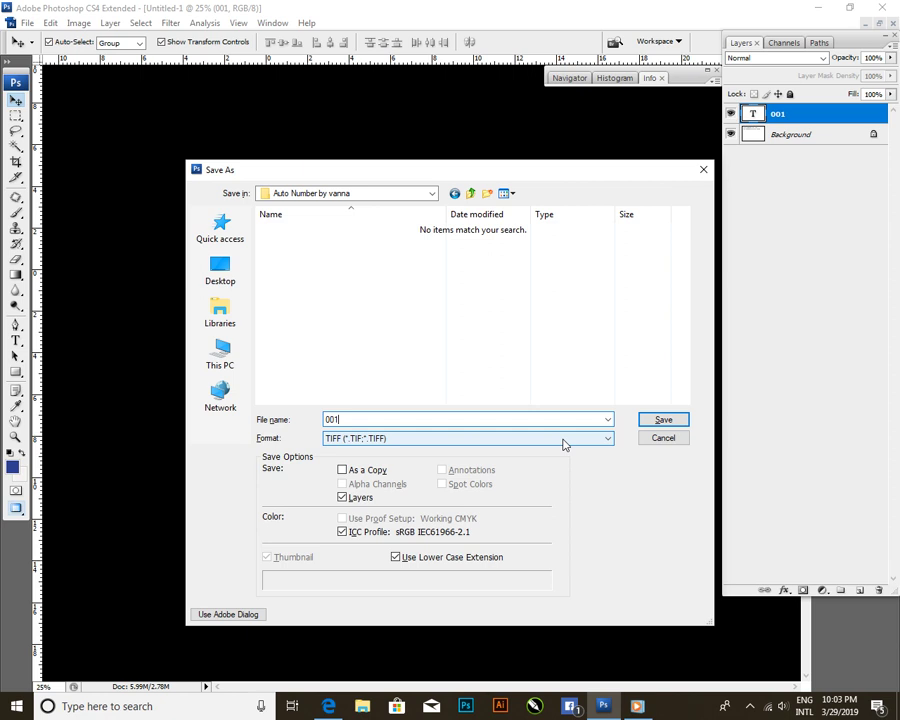
{"action": "left_click", "coordinate": [655, 420]}
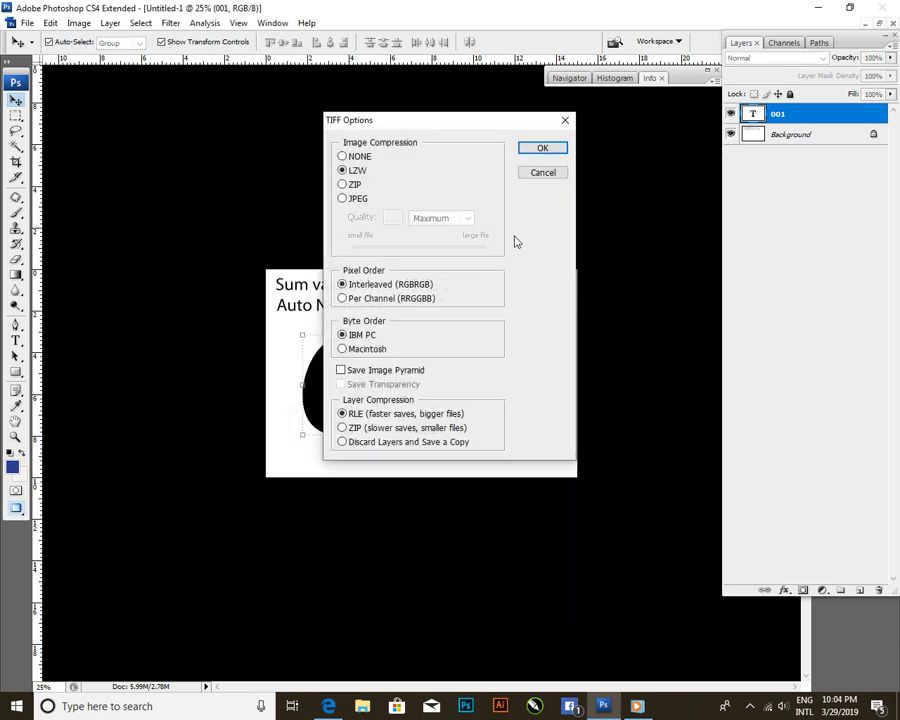
{"action": "left_click", "coordinate": [543, 150]}
{"action": "left_click", "coordinate": [543, 150]}
{"action": "left_click", "coordinate": [336, 286]}
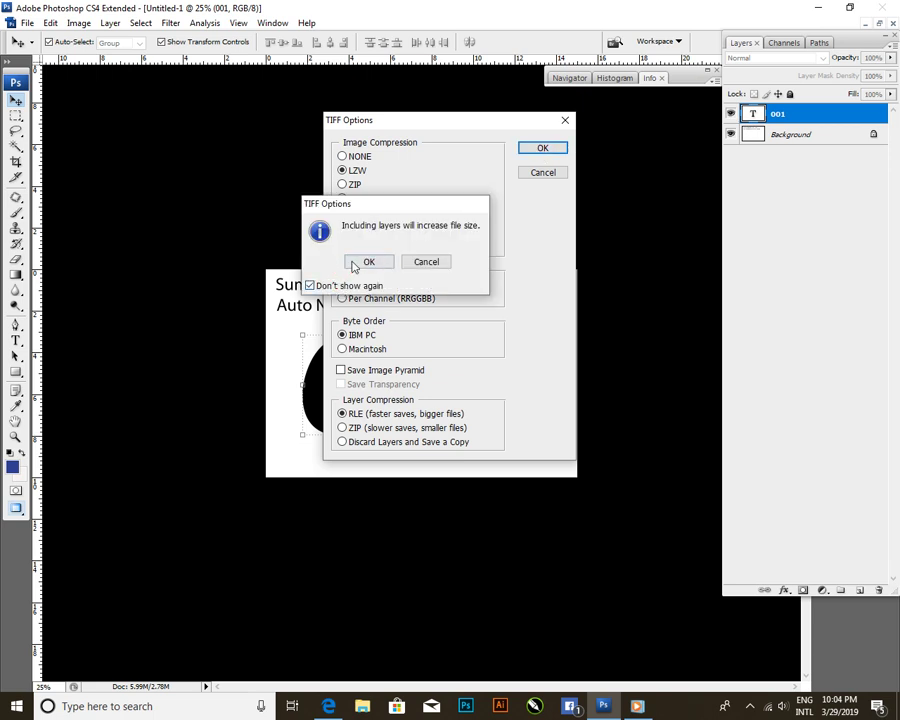
{"action": "left_click", "coordinate": [366, 262]}
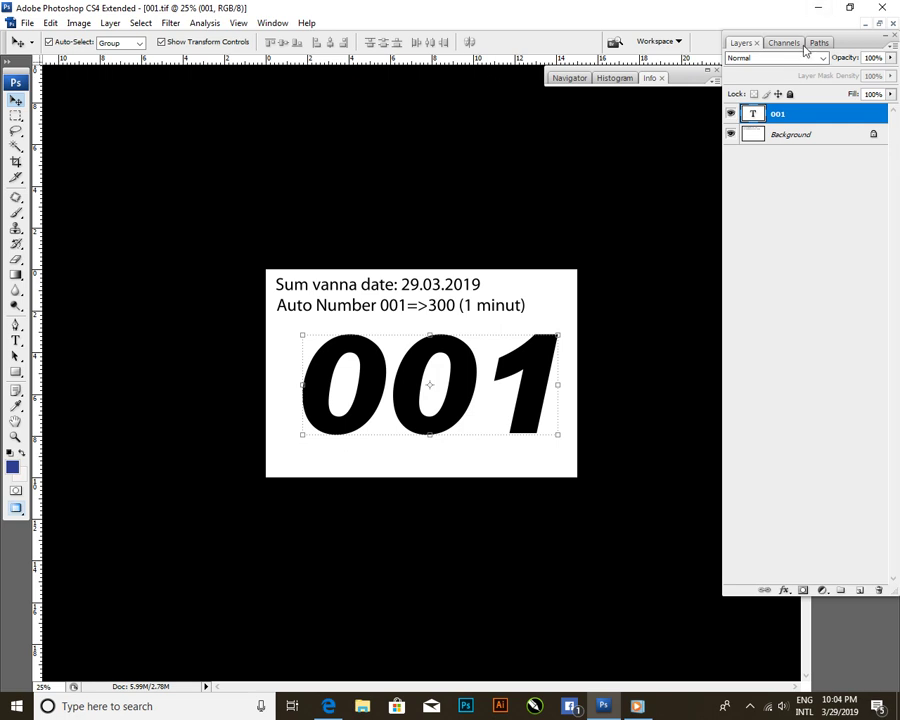
- Minimize Photoshop and refresh the desktop
{"action": "left_click", "coordinate": [818, 8]}
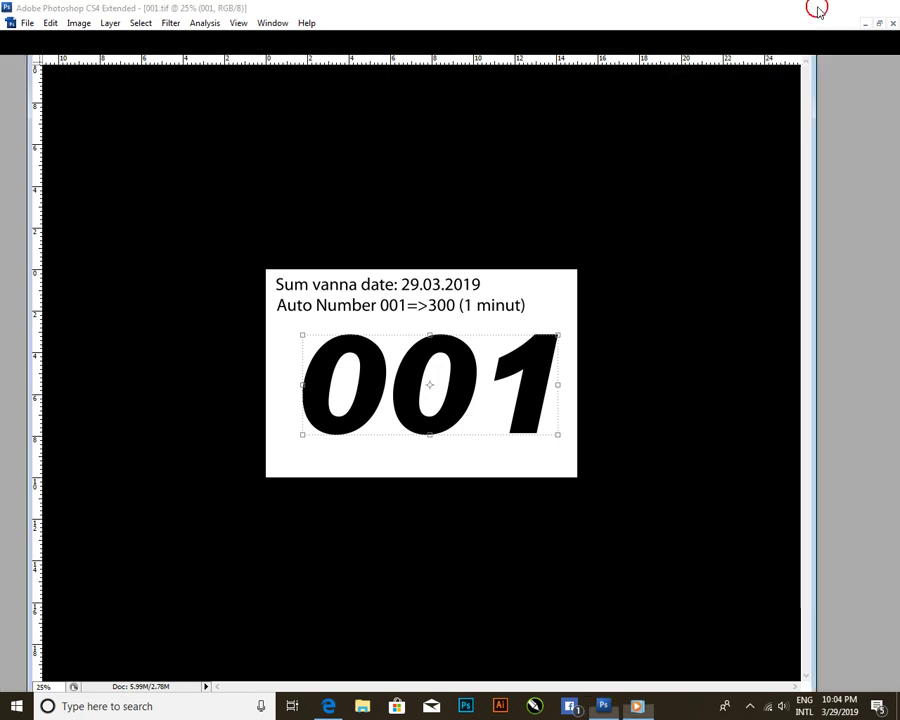
{"action": "right_click", "coordinate": [546, 174]}
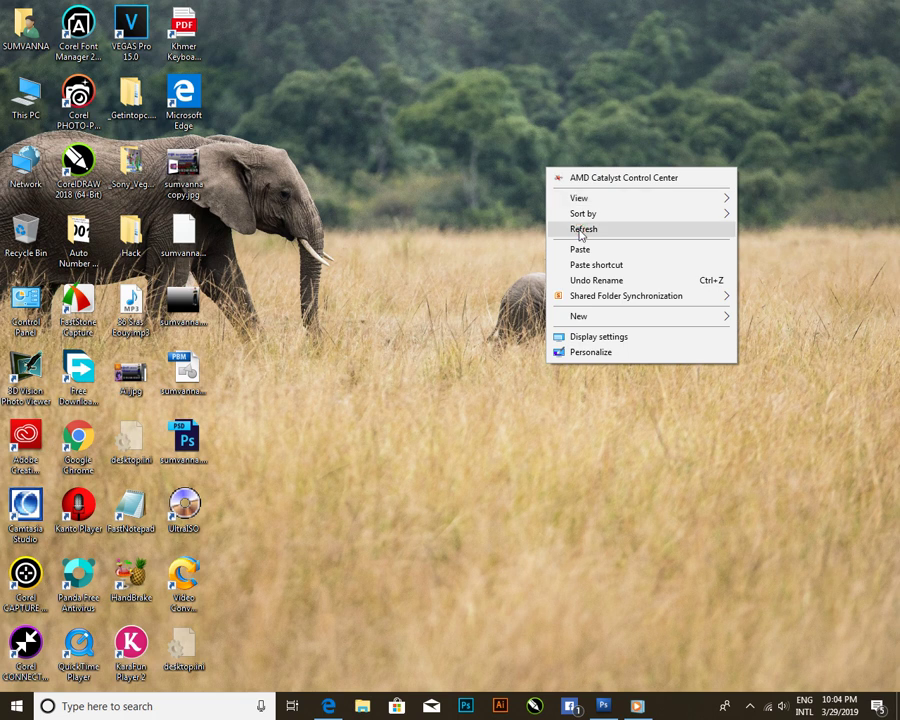
{"action": "left_click", "coordinate": [575, 228]}
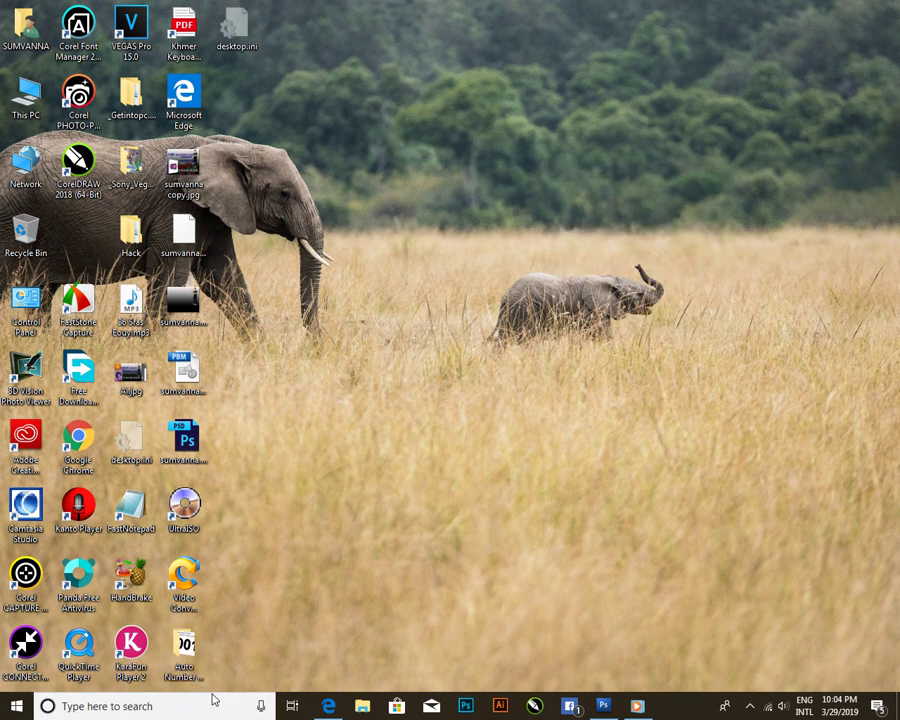
- Search Windows for 'ex' to list Microsoft Excel 2010
{"action": "left_click", "coordinate": [206, 700]}
{"action": "type", "text": "ofin"}
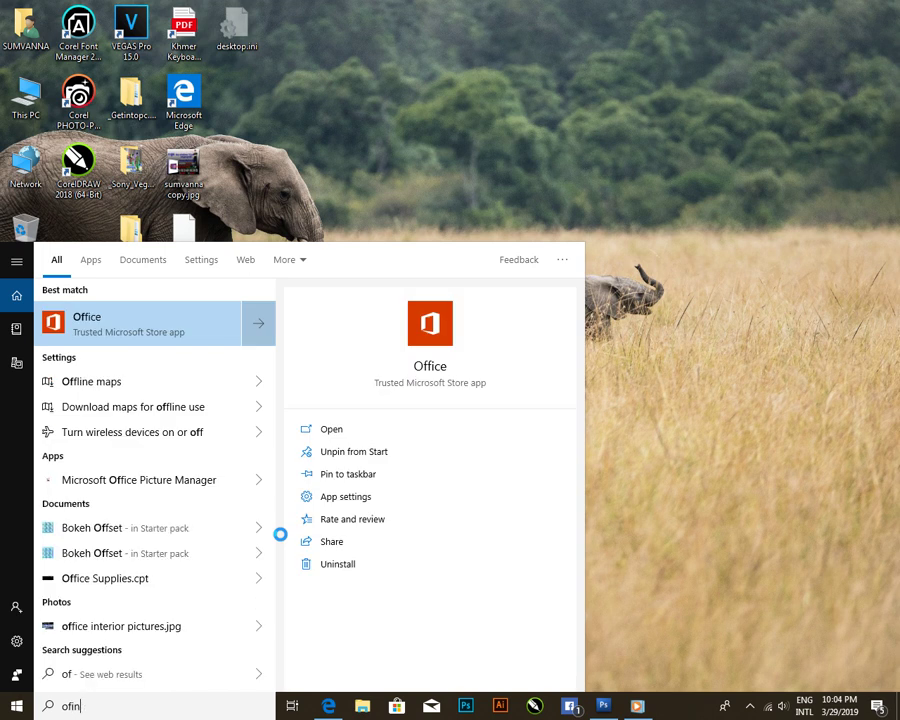
{"action": "key", "text": "BackSpace"}
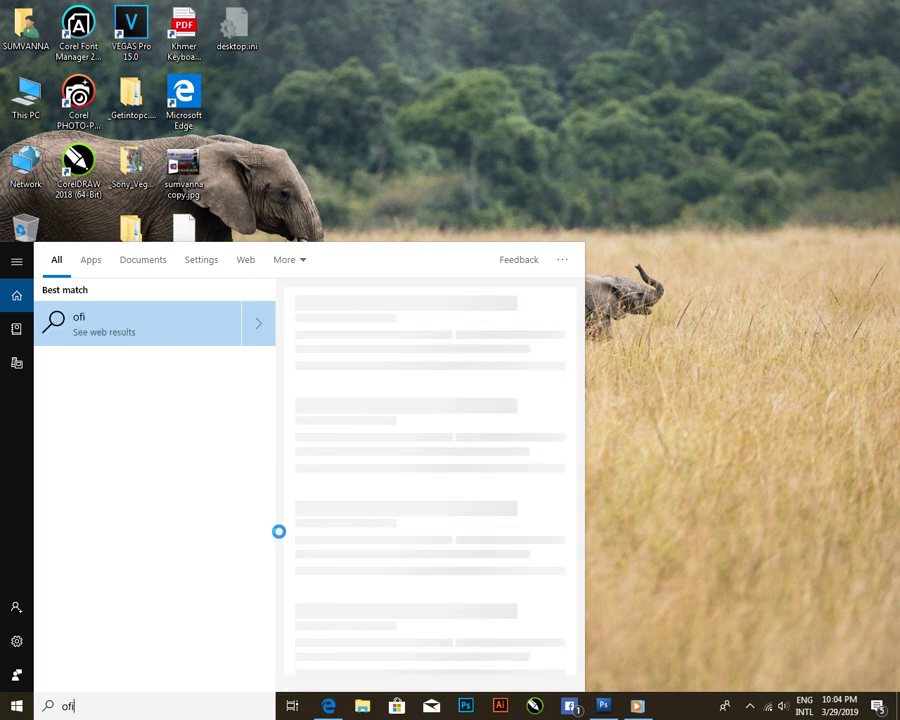
{"action": "key", "text": "BackSpace"}
{"action": "type", "text": "f"}
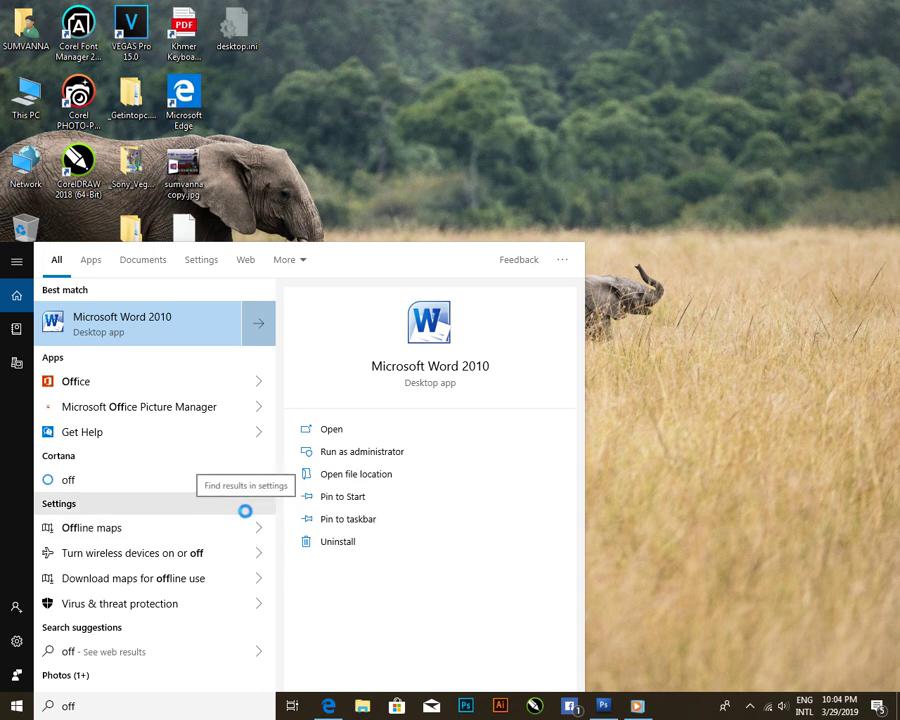
{"action": "key", "text": "BackSpace"}
{"action": "key", "text": "BackSpace"}
{"action": "key", "text": "BackSpace"}
{"action": "type", "text": "c"}
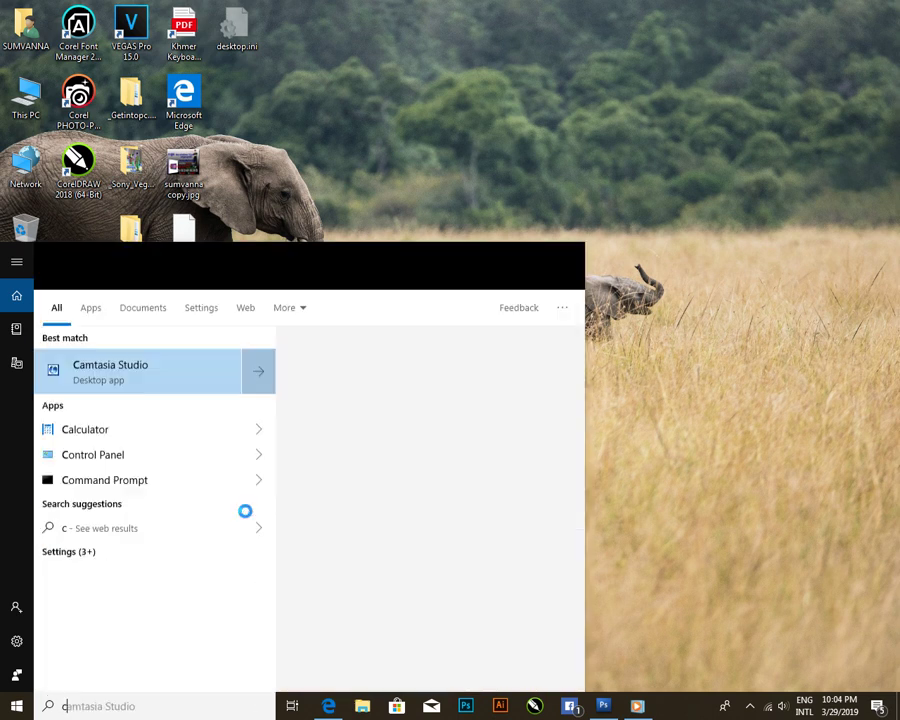
{"action": "key", "text": "BackSpace"}
{"action": "type", "text": "e"}
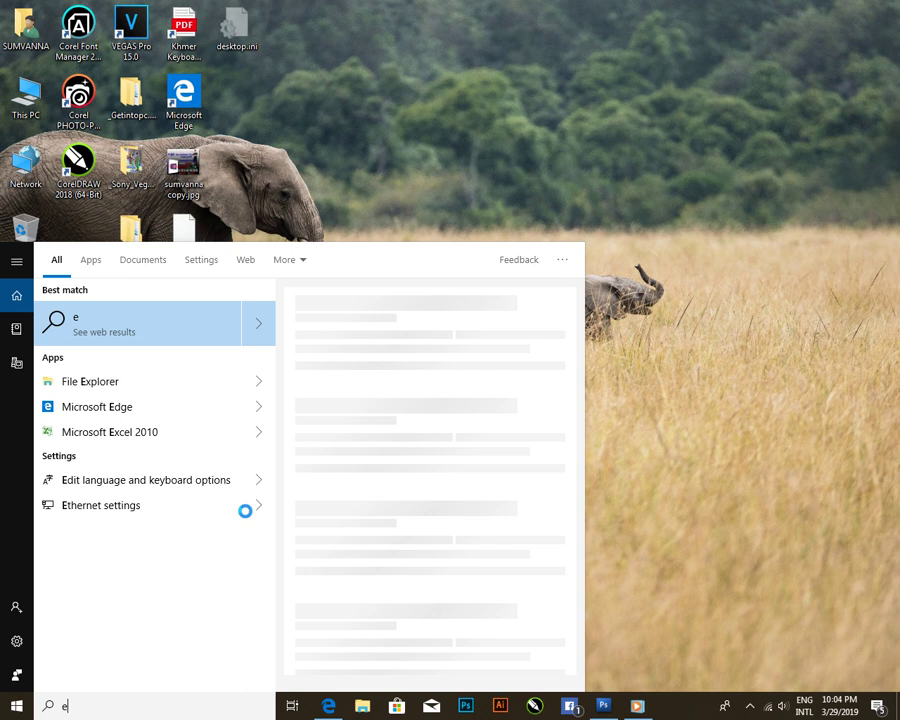
{"action": "type", "text": "x"}
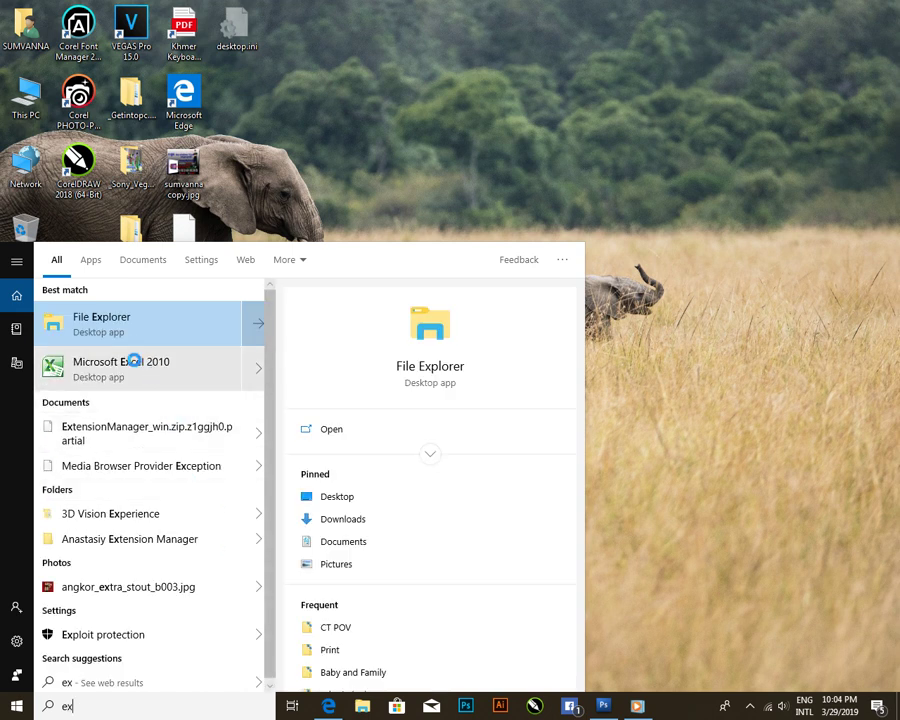
- Start Excel 2010 on a blank workbook, accepting Use Recommended Settings and dismissing the update box
{"action": "left_click", "coordinate": [133, 361]}
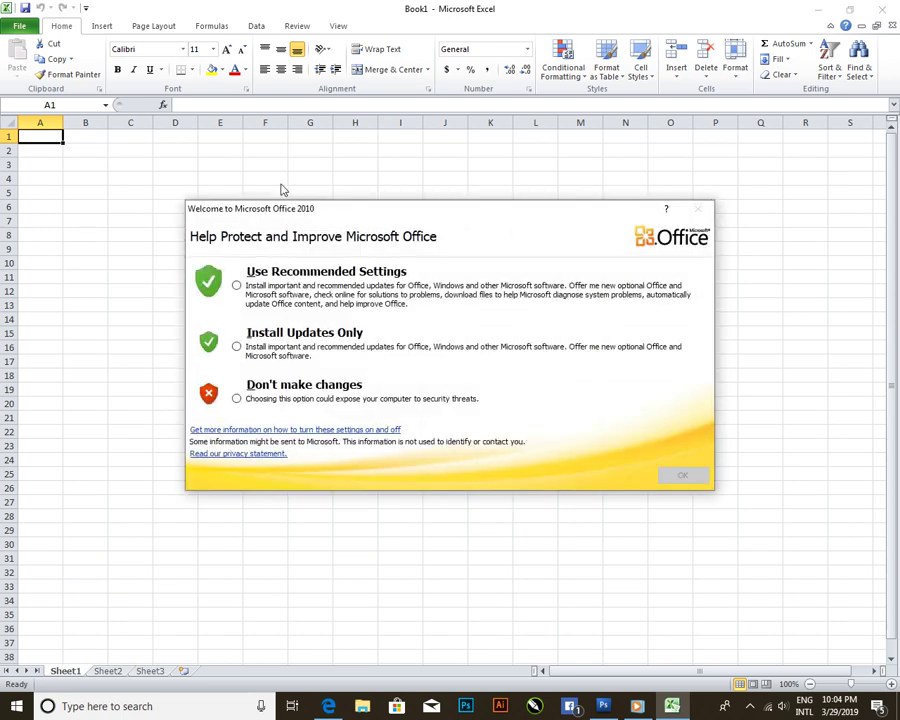
{"action": "left_click", "coordinate": [236, 285]}
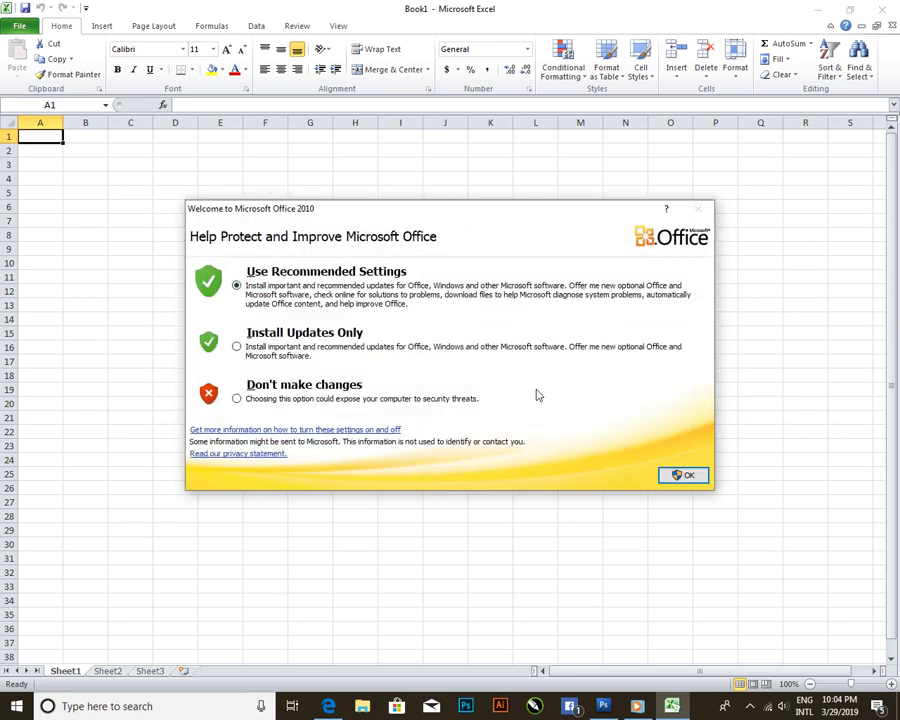
{"action": "left_click", "coordinate": [683, 474]}
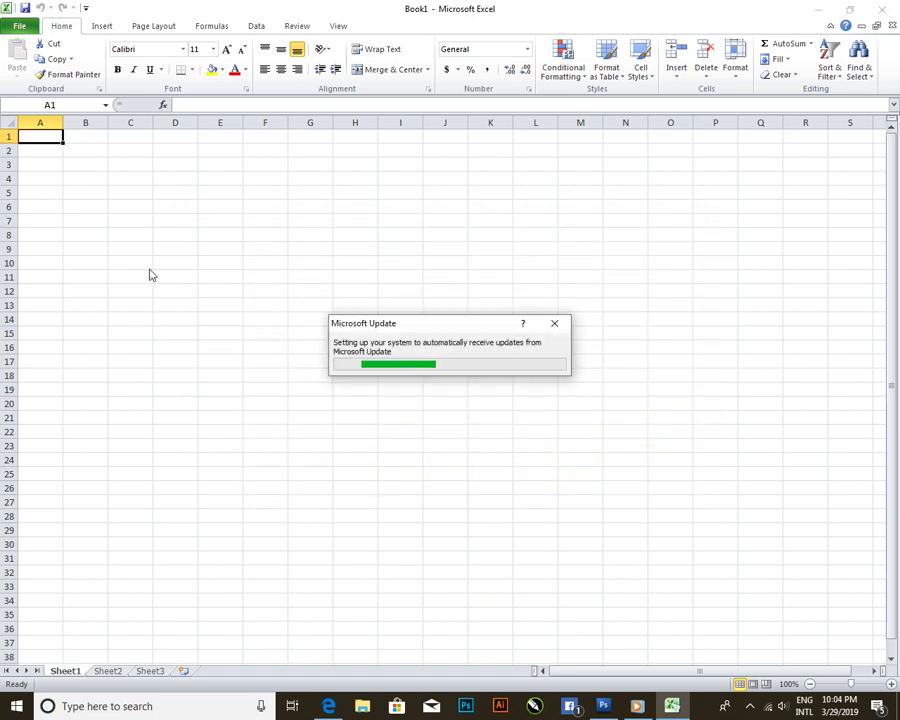
{"action": "left_click", "coordinate": [564, 324]}
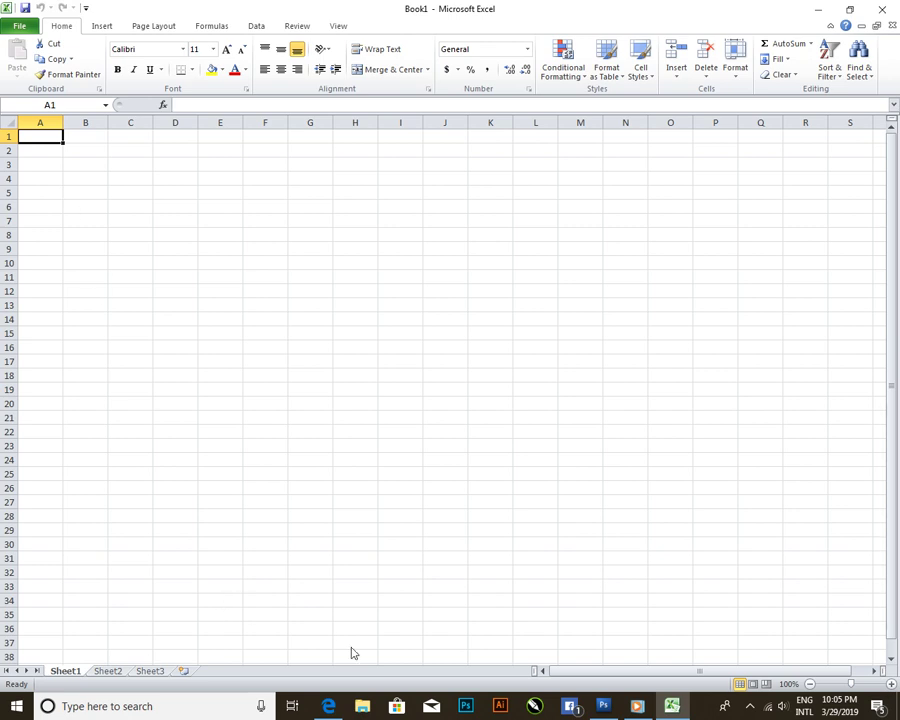
- Type the header 'nu' in cell A1 and the number 1 in A2, leaving A2 selected
{"action": "key", "text": "Right"}
{"action": "key", "text": "Left"}
{"action": "key", "text": "Down"}
{"action": "key", "text": "Up"}
{"action": "type", "text": "N"}
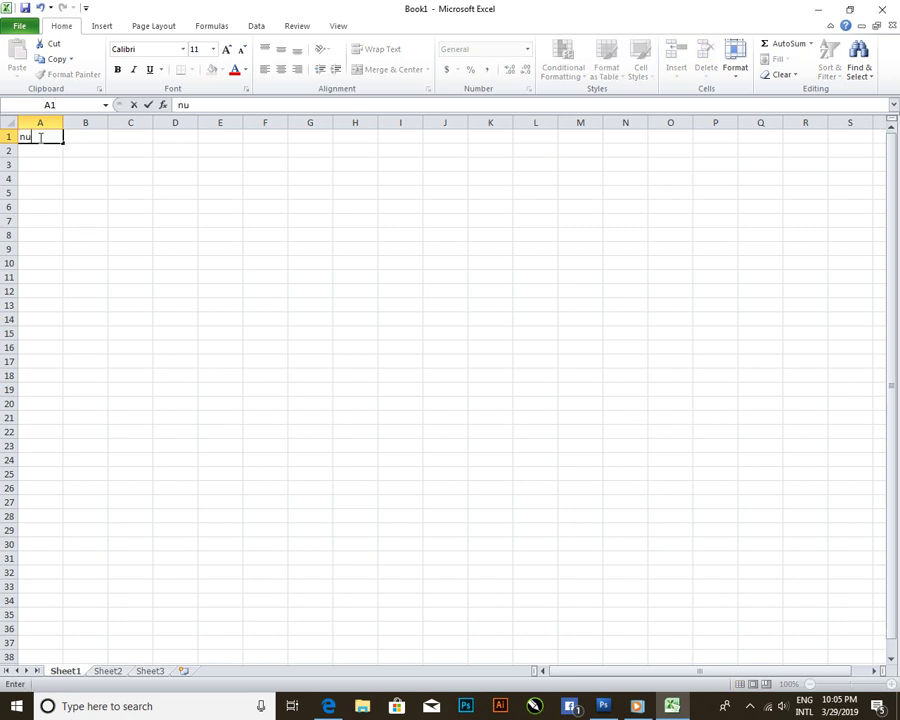
{"action": "left_click", "coordinate": [52, 151]}
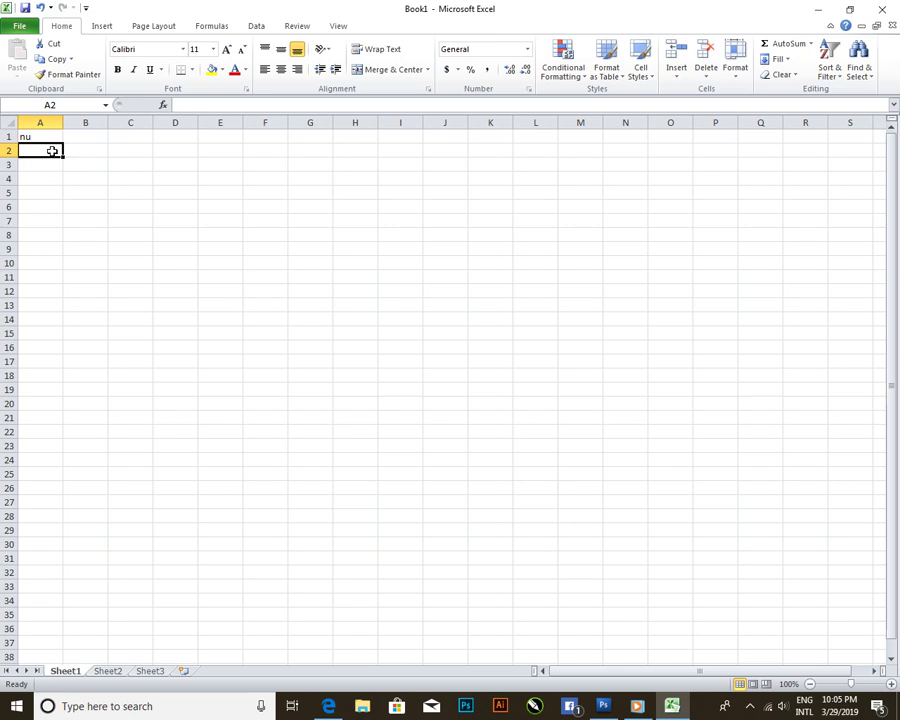
{"action": "type", "text": "1"}
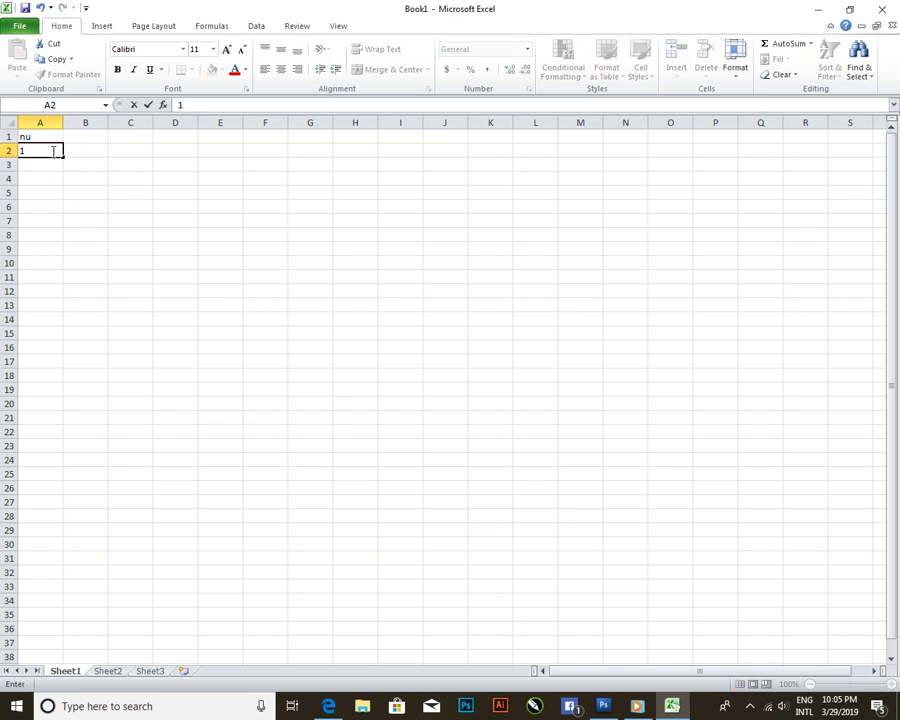
{"action": "left_click", "coordinate": [50, 164]}
{"action": "left_click", "coordinate": [44, 148]}
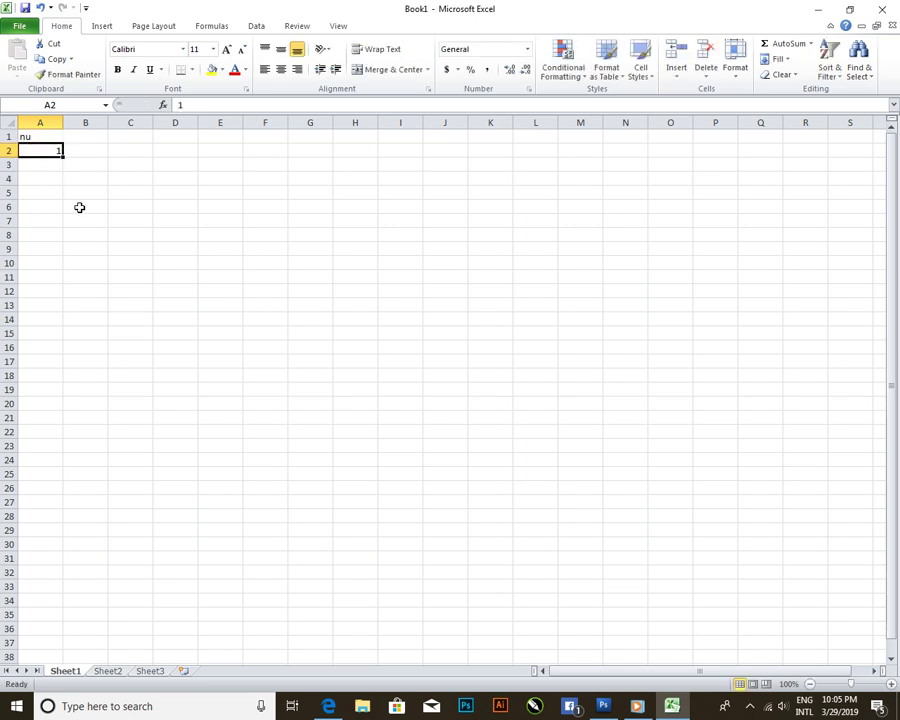
{"action": "left_click", "coordinate": [529, 89]}
- Give cell A2 the custom number format 000 so it displays 001
{"action": "key", "text": "ctrl+1"}
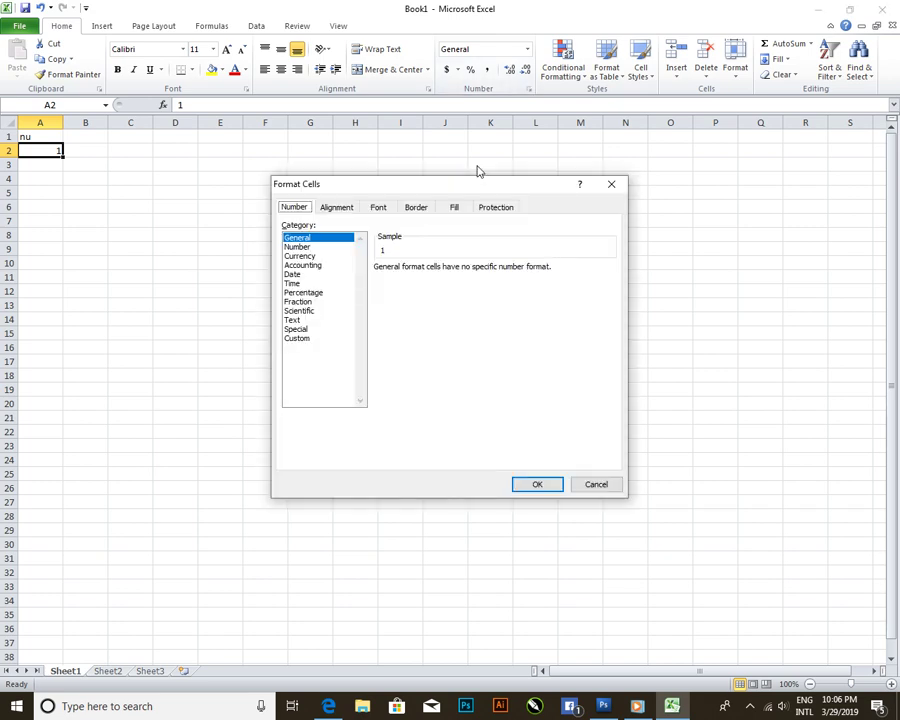
{"action": "left_click", "coordinate": [296, 338]}
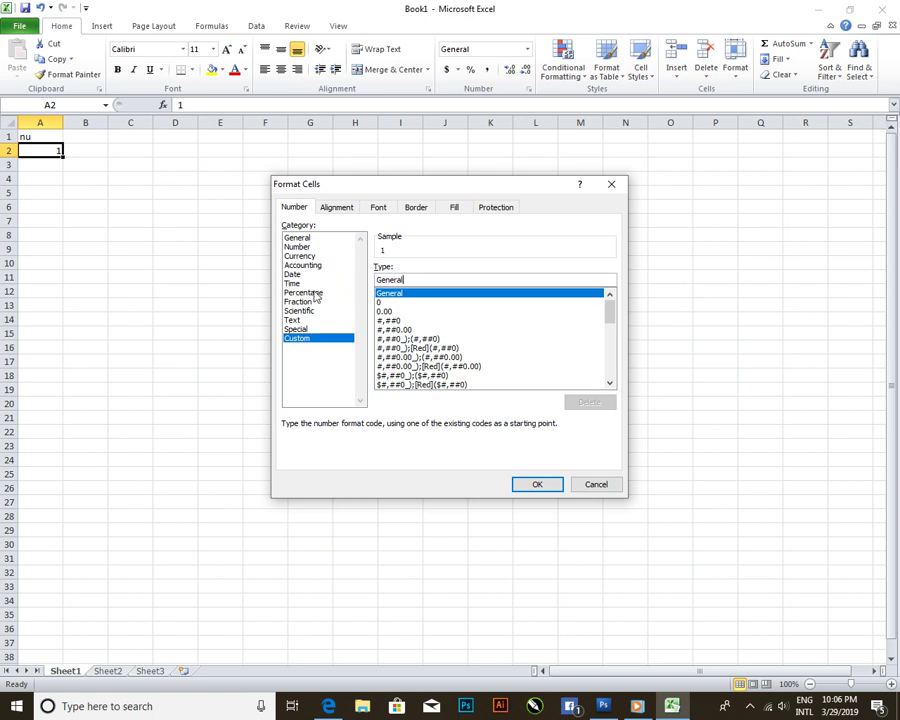
{"action": "left_click", "coordinate": [419, 281]}
{"action": "left_click_drag", "start_coordinate": [408, 279], "coordinate": [382, 276]}
{"action": "type", "text": "000"}
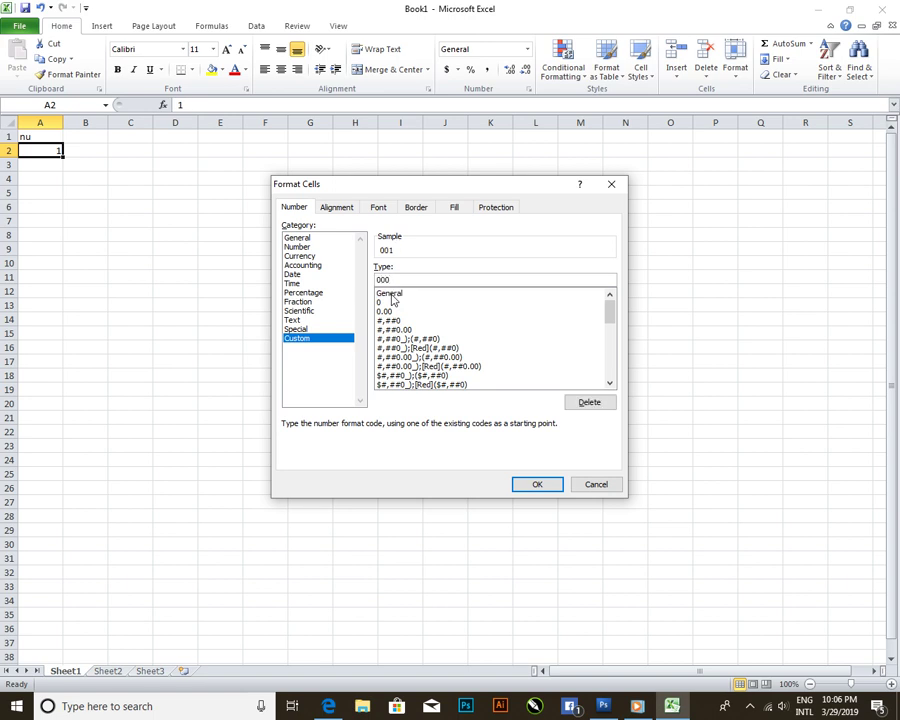
{"action": "left_click", "coordinate": [536, 485]}
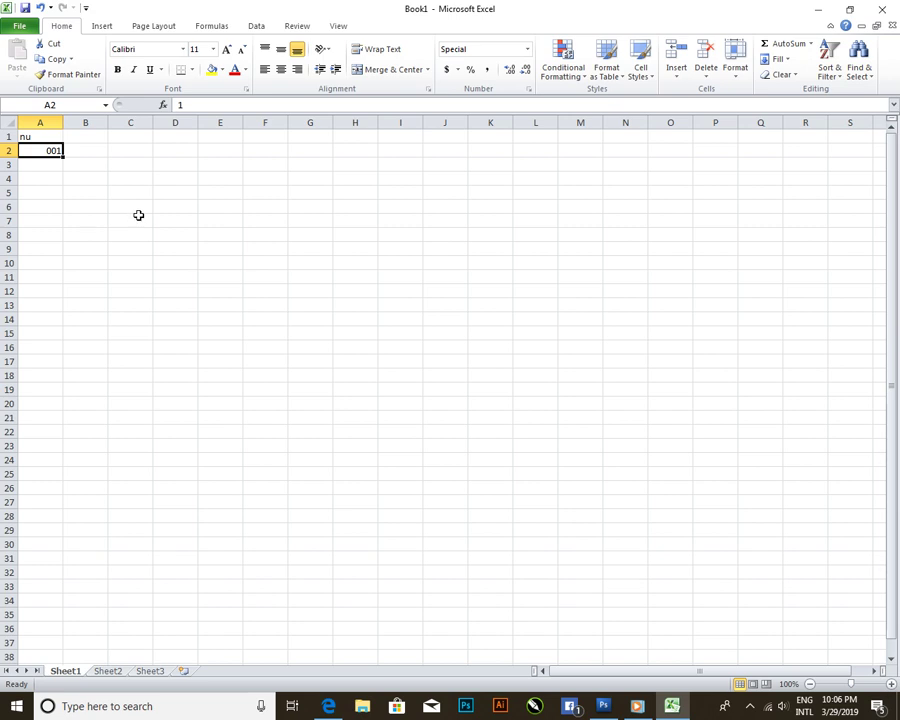
- Extend the series from A2 down to A301 so column A numbers 1 through 300
{"action": "mouse_move", "coordinate": [62, 153]}
{"action": "left_mouse_down"}
{"action": "mouse_move", "coordinate": [74, 598]}
{"action": "mouse_move", "coordinate": [62, 676]}
{"action": "left_mouse_up"}
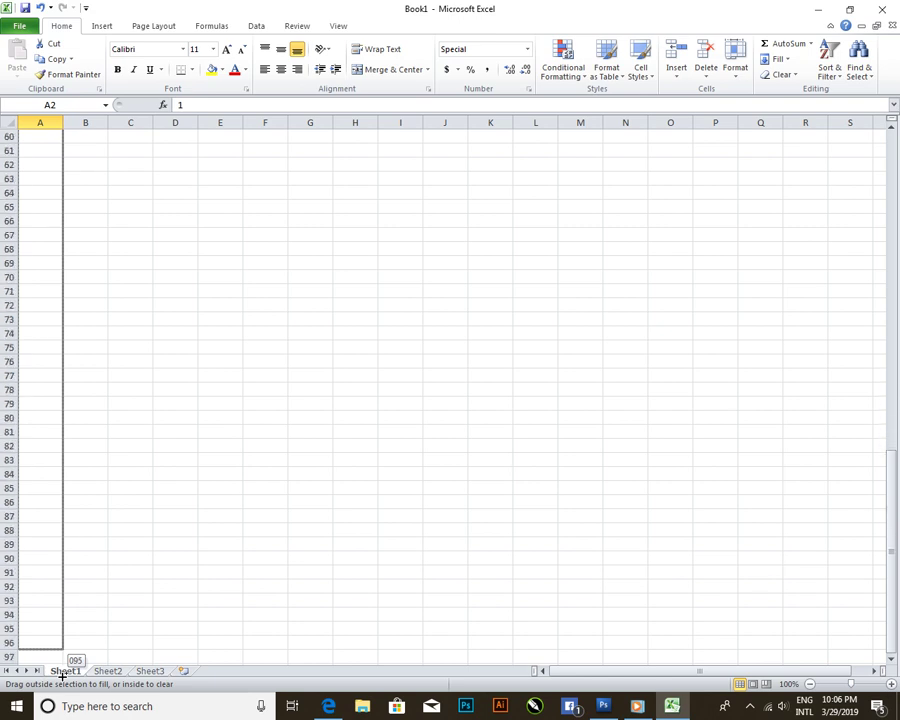
{"action": "left_click_drag", "start_coordinate": [62, 676], "coordinate": [62, 676]}
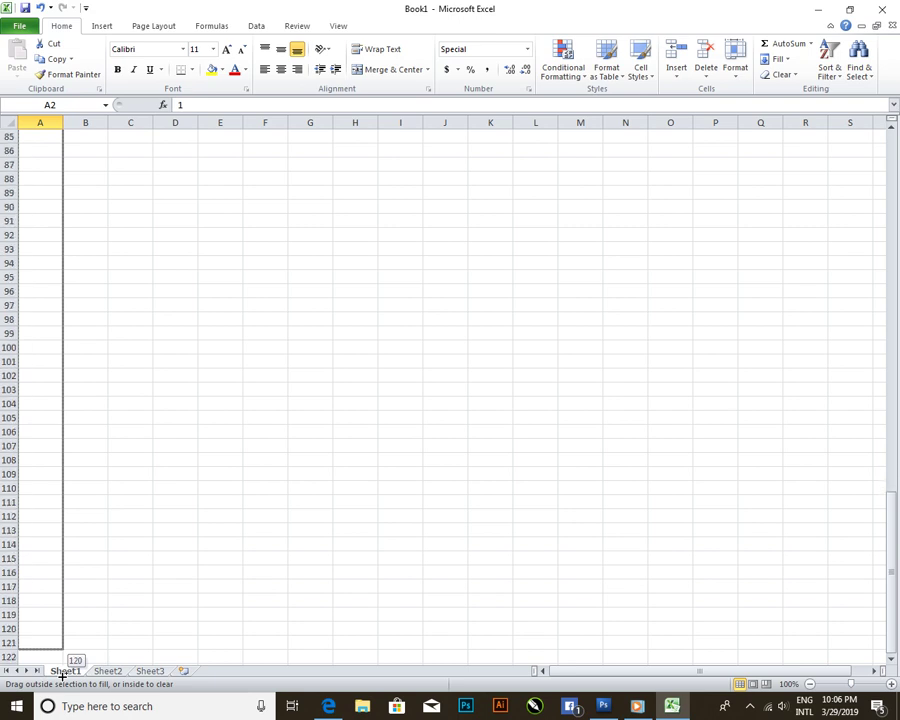
{"action": "left_click_drag", "start_coordinate": [62, 676], "coordinate": [62, 676]}
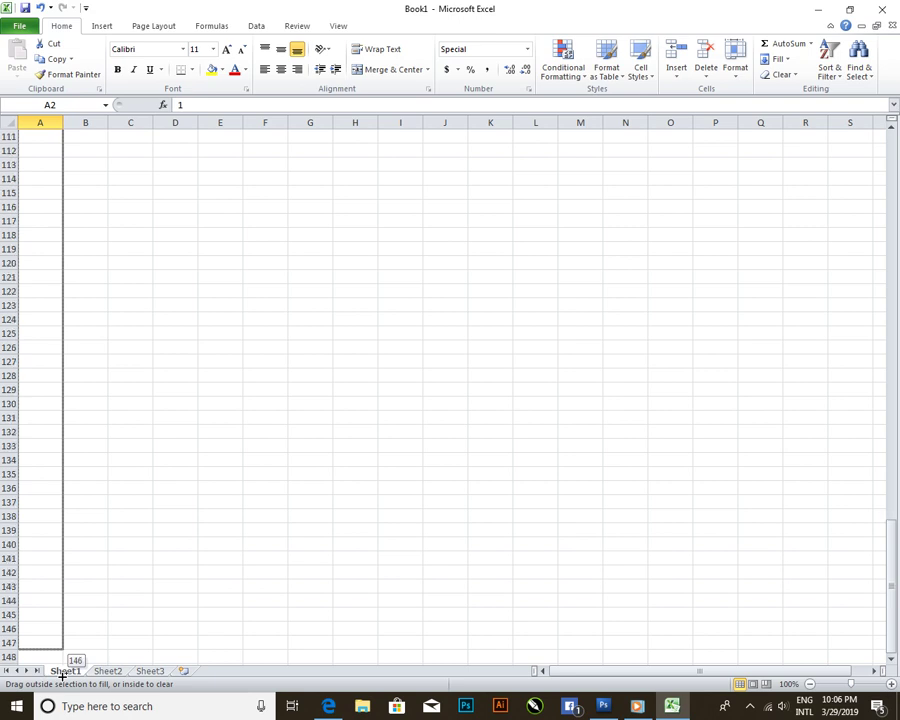
{"action": "left_click_drag", "start_coordinate": [62, 676], "coordinate": [62, 676]}
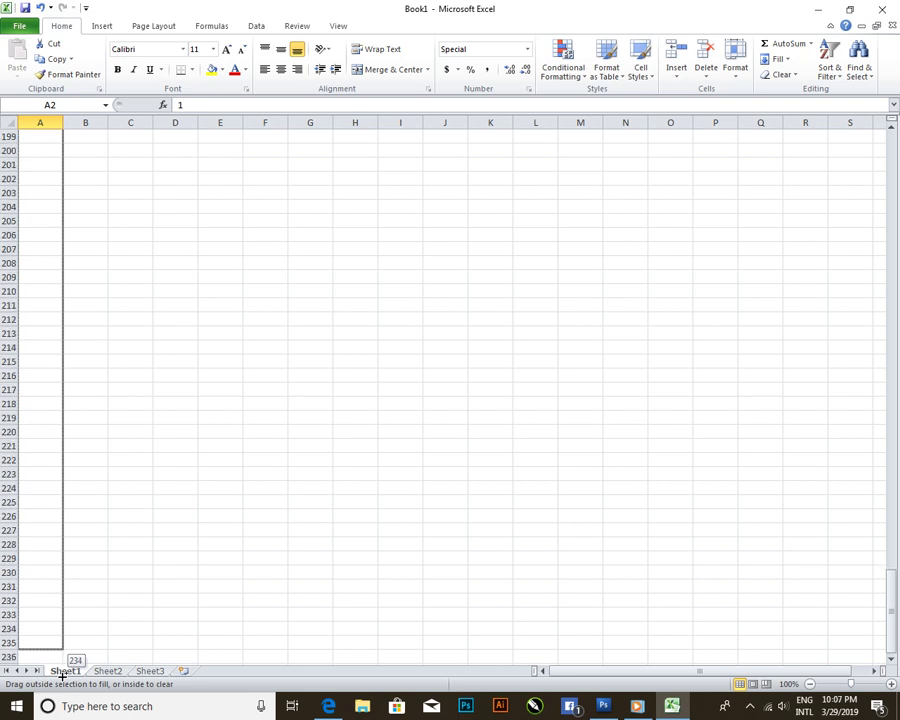
{"action": "left_click_drag", "start_coordinate": [62, 677], "coordinate": [62, 677]}
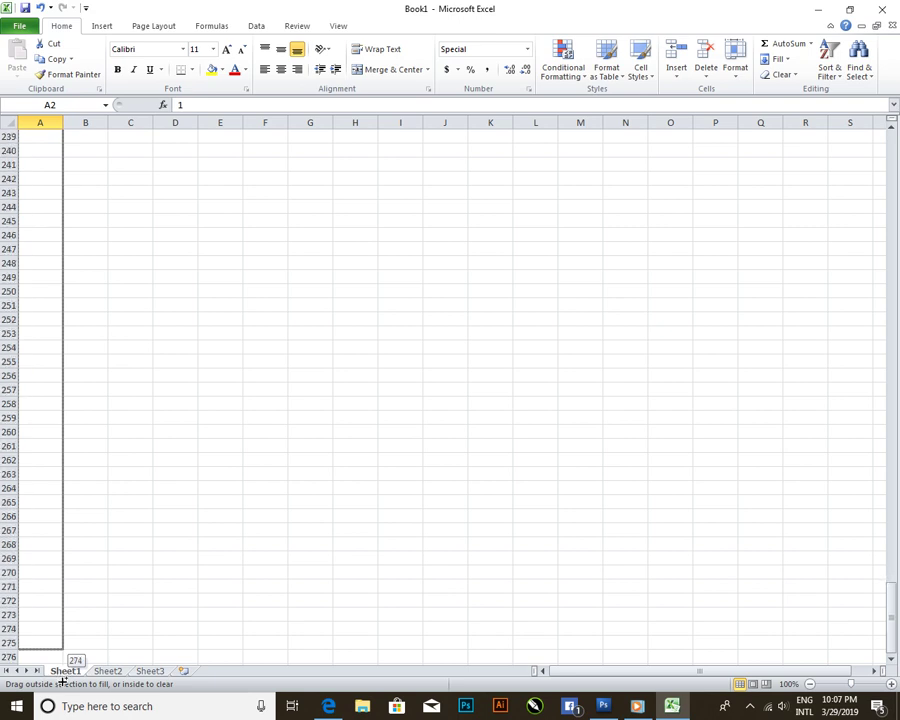
{"action": "left_click_drag", "start_coordinate": [62, 681], "coordinate": [61, 579]}
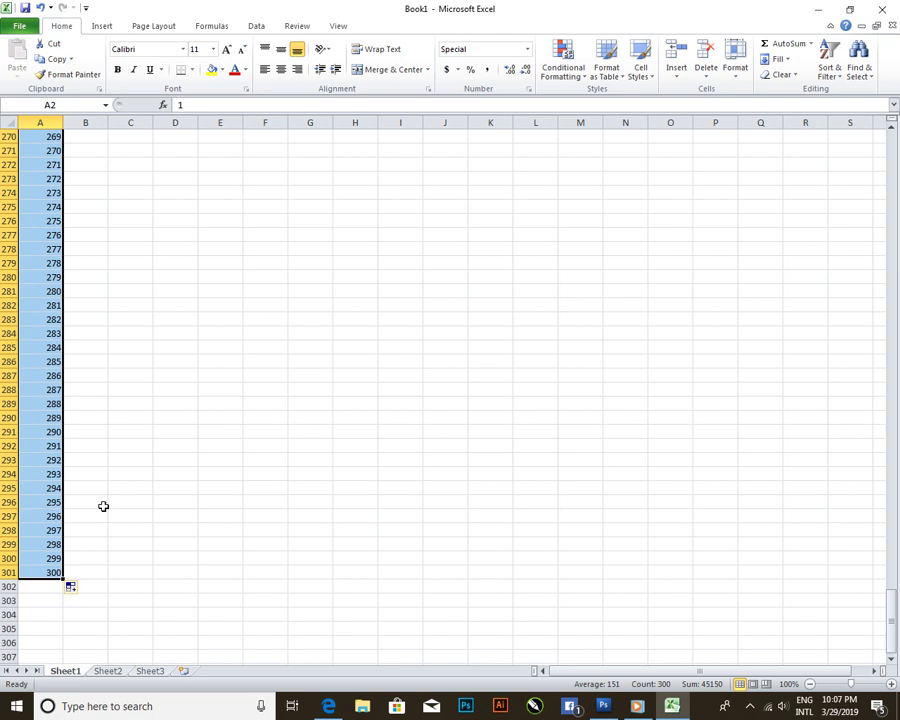
- Save the active sheet as Text (Tab delimited) nu.txt in Desktop\Auto Number by vanna
{"action": "left_click", "coordinate": [19, 24]}
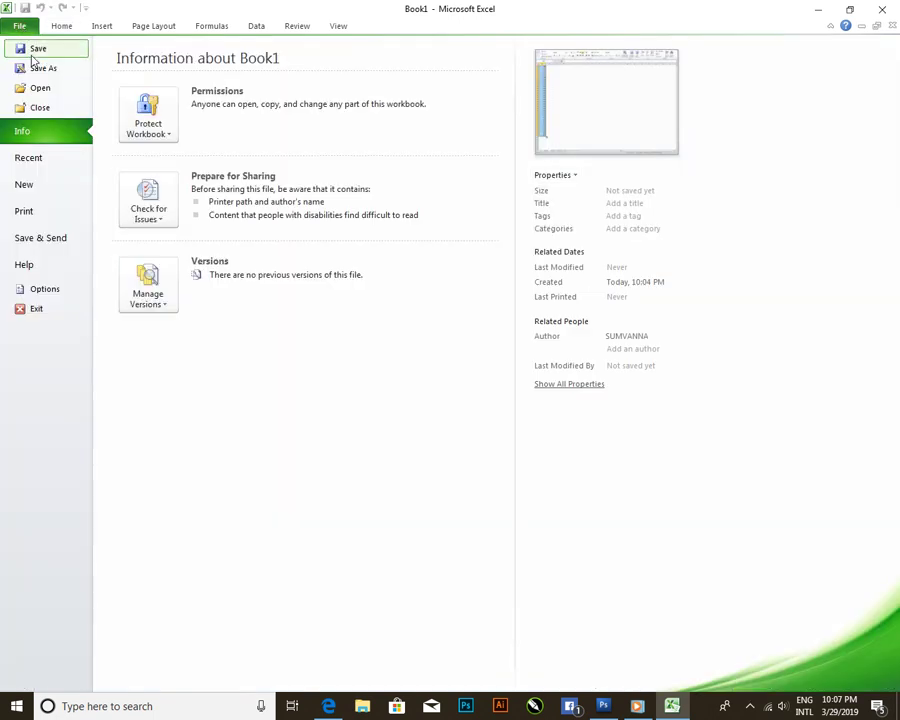
{"action": "left_click", "coordinate": [37, 70]}
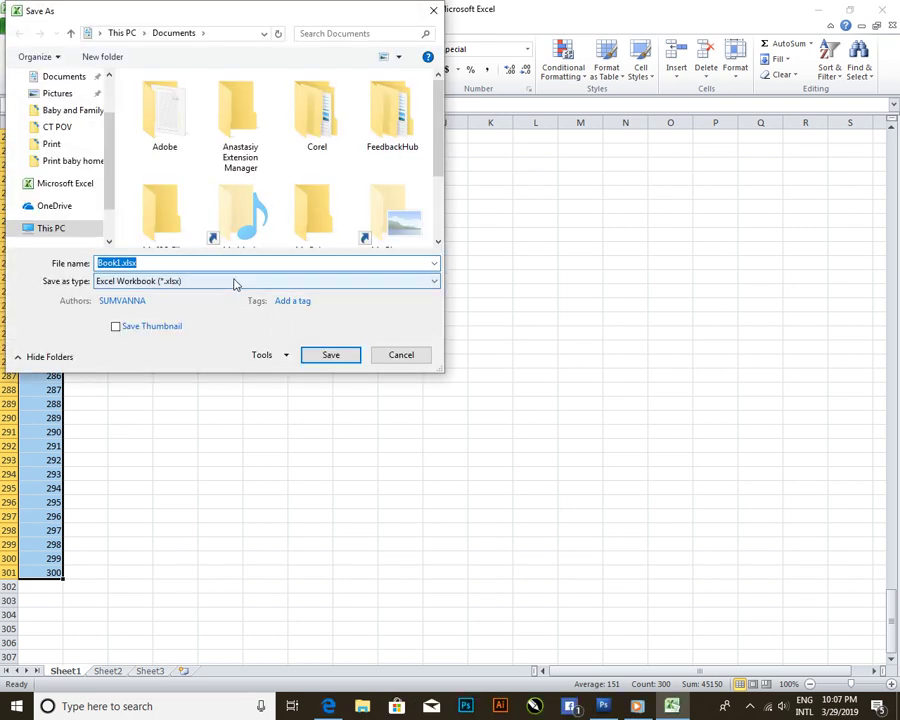
{"action": "left_click", "coordinate": [234, 283]}
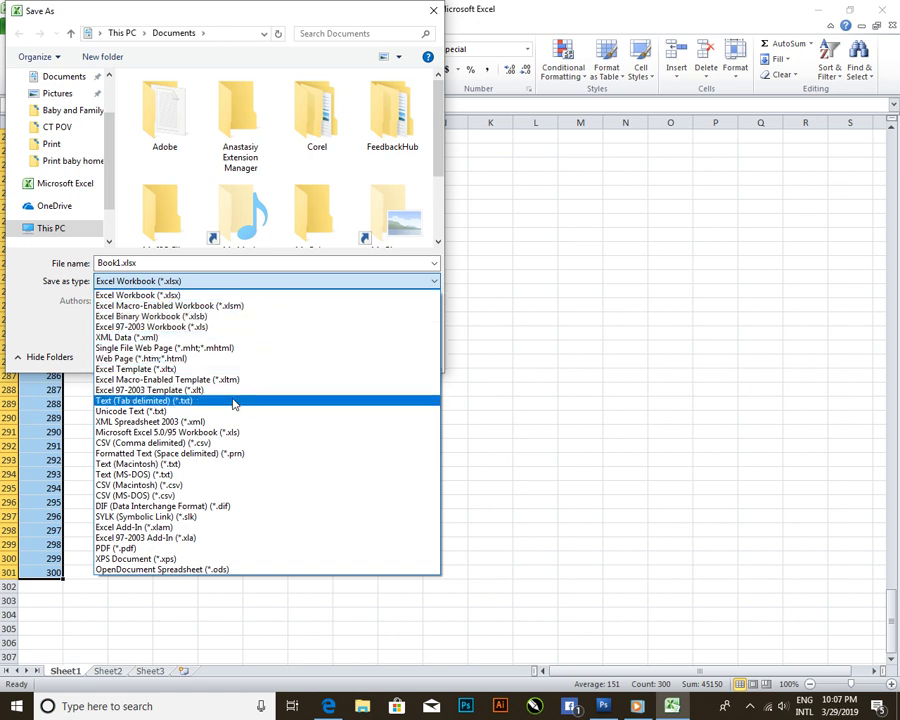
{"action": "left_click", "coordinate": [171, 404]}
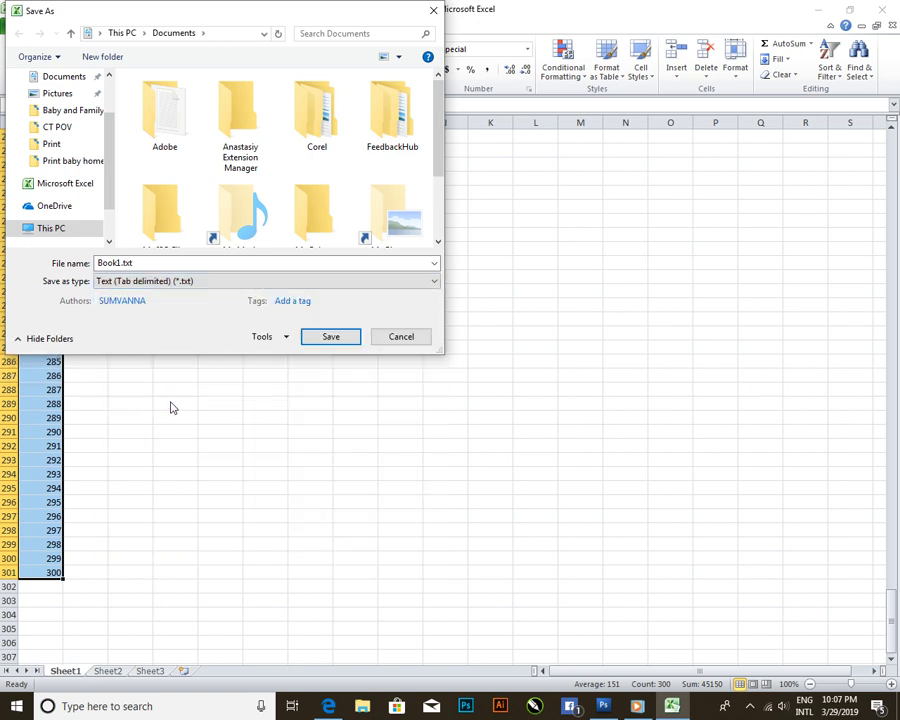
{"action": "left_click_drag", "start_coordinate": [108, 183], "coordinate": [109, 124]}
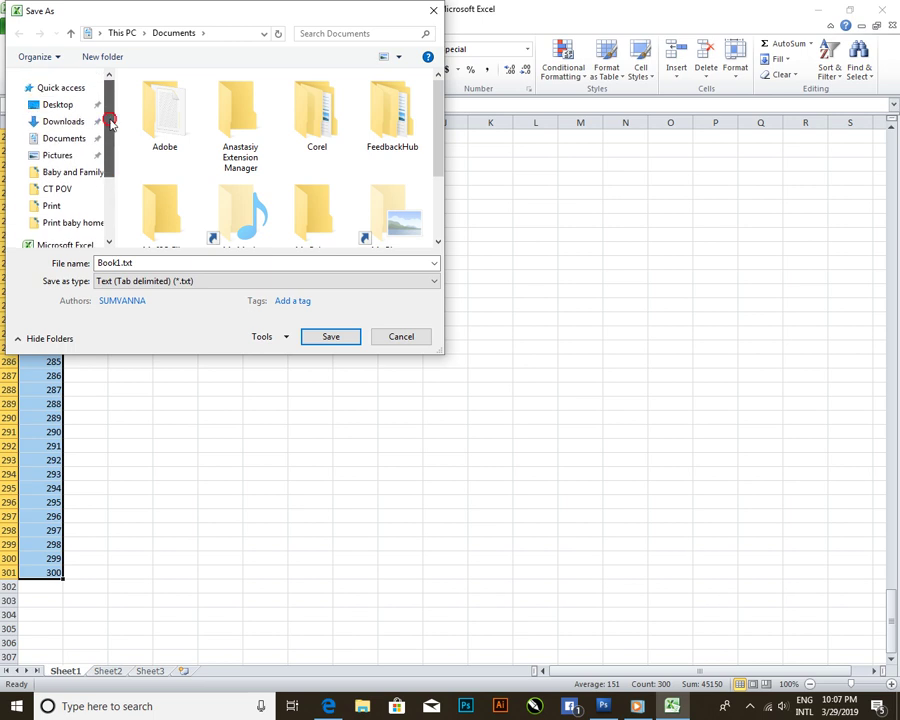
{"action": "left_click", "coordinate": [57, 106]}
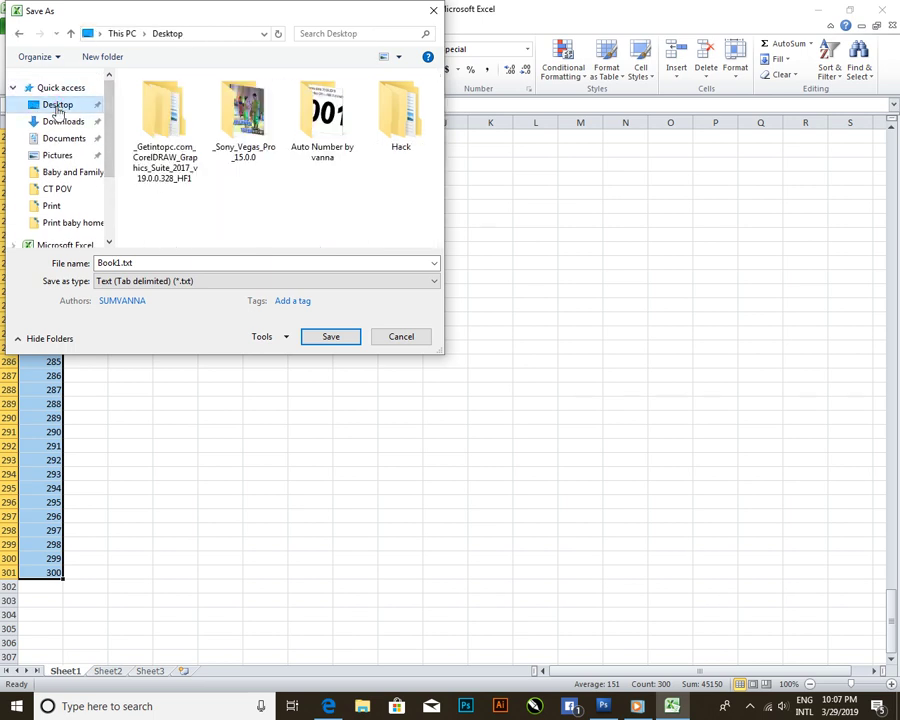
{"action": "double_click", "coordinate": [325, 115]}
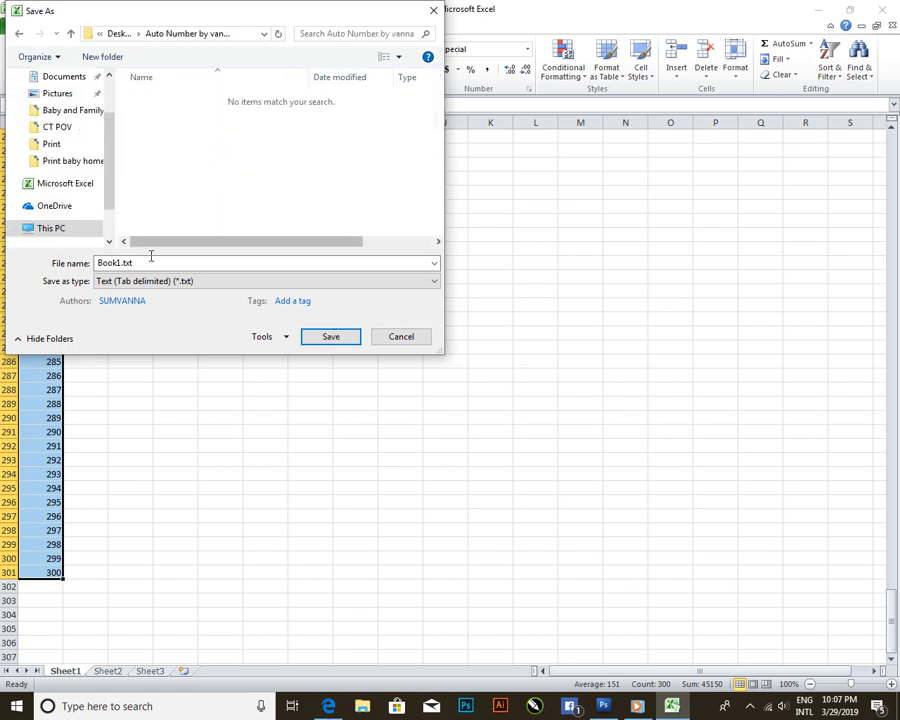
{"action": "double_click", "coordinate": [120, 263]}
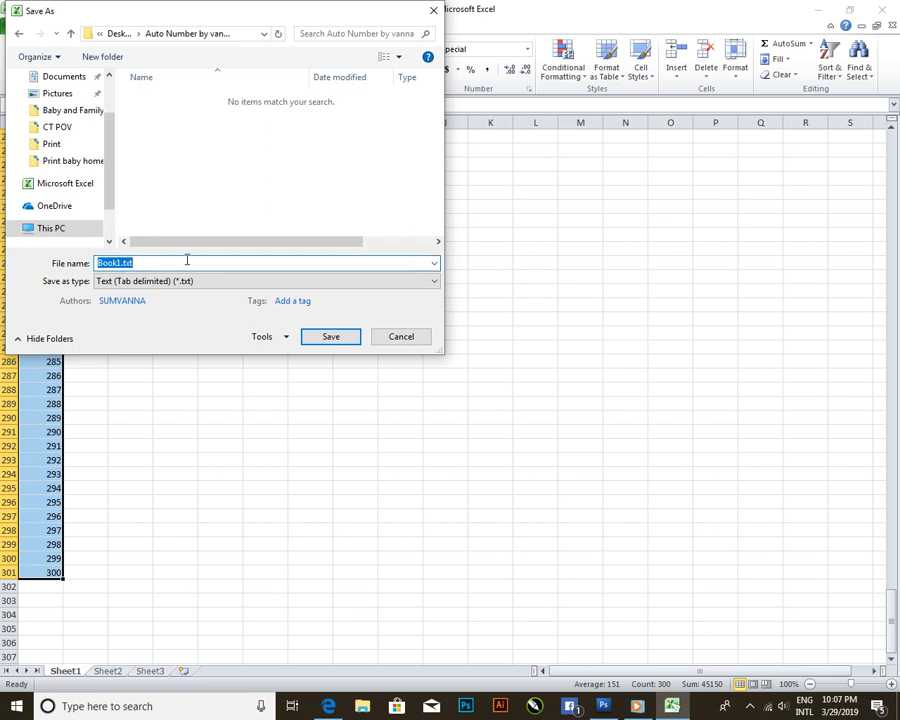
{"action": "type", "text": "nu"}
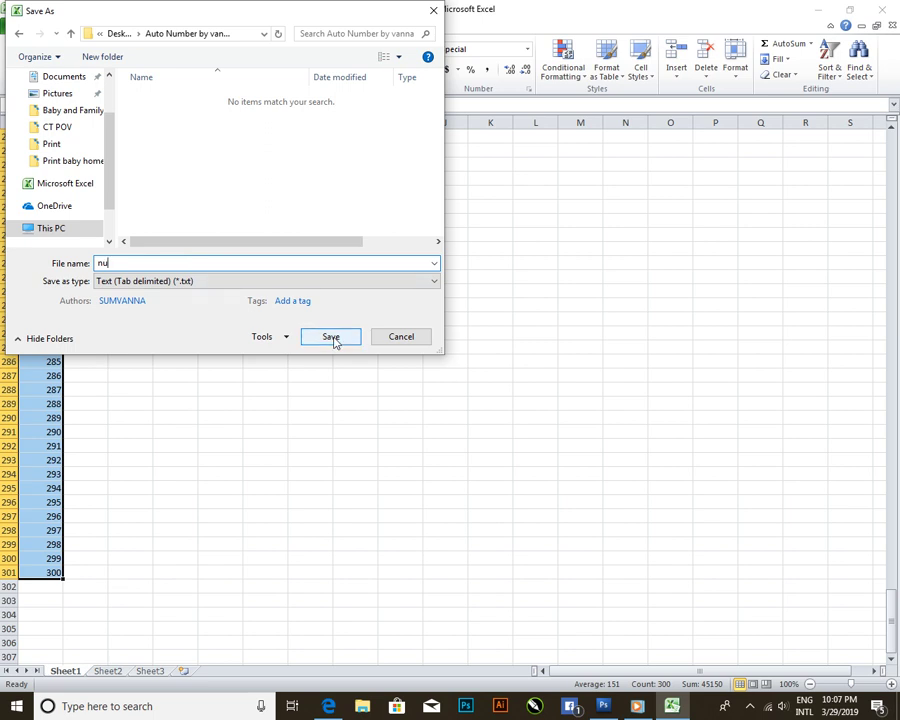
{"action": "left_click", "coordinate": [331, 337]}
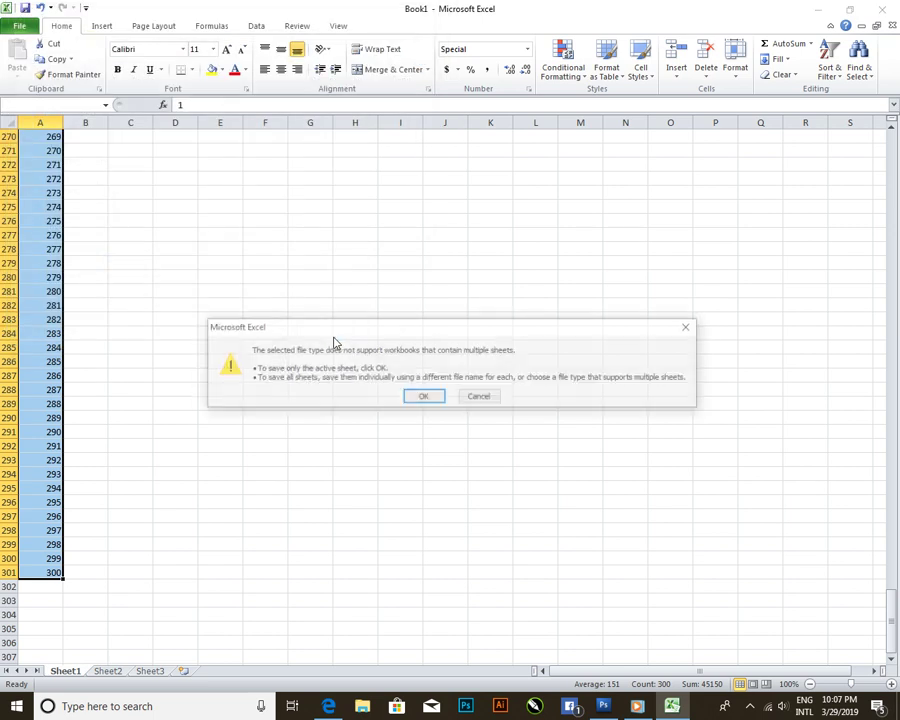
{"action": "left_click", "coordinate": [424, 395]}
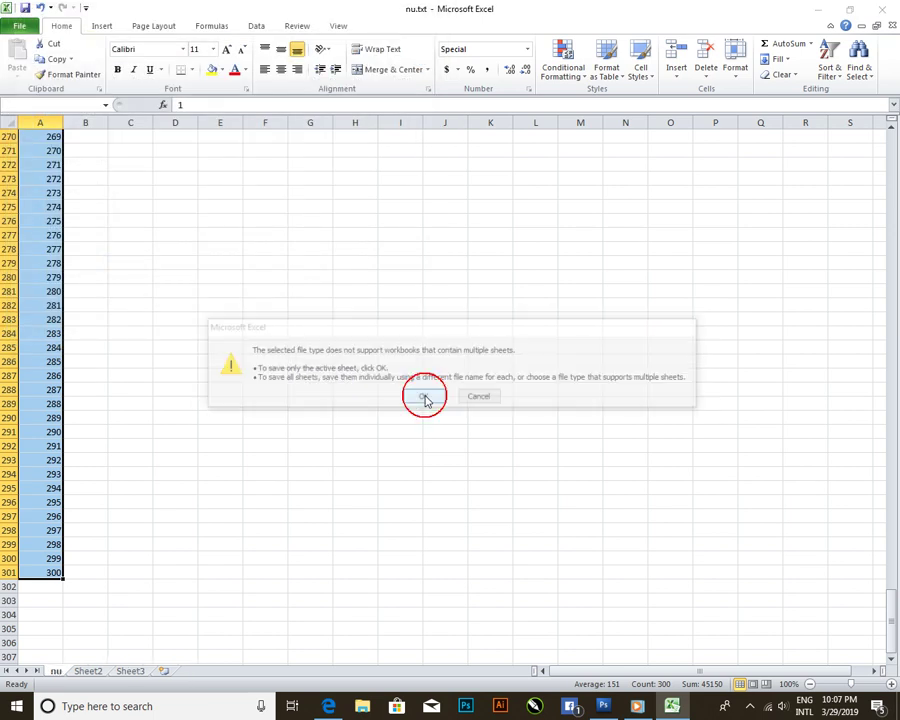
{"action": "left_click", "coordinate": [396, 402]}
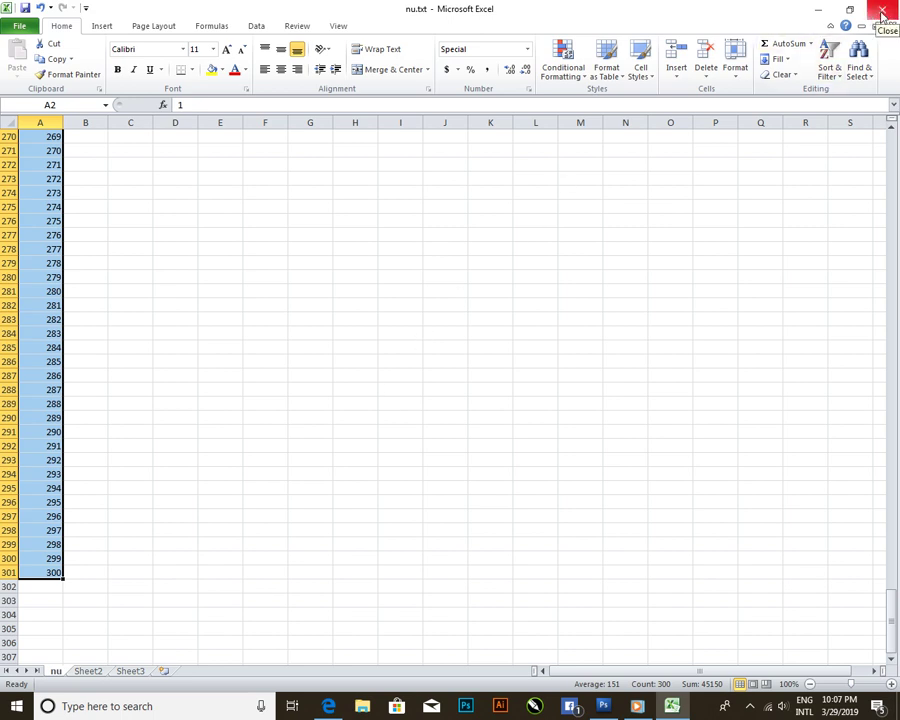
- Close Excel without saving and open the Auto Number by vanna folder
{"action": "left_click", "coordinate": [882, 12]}
{"action": "left_click", "coordinate": [459, 370]}
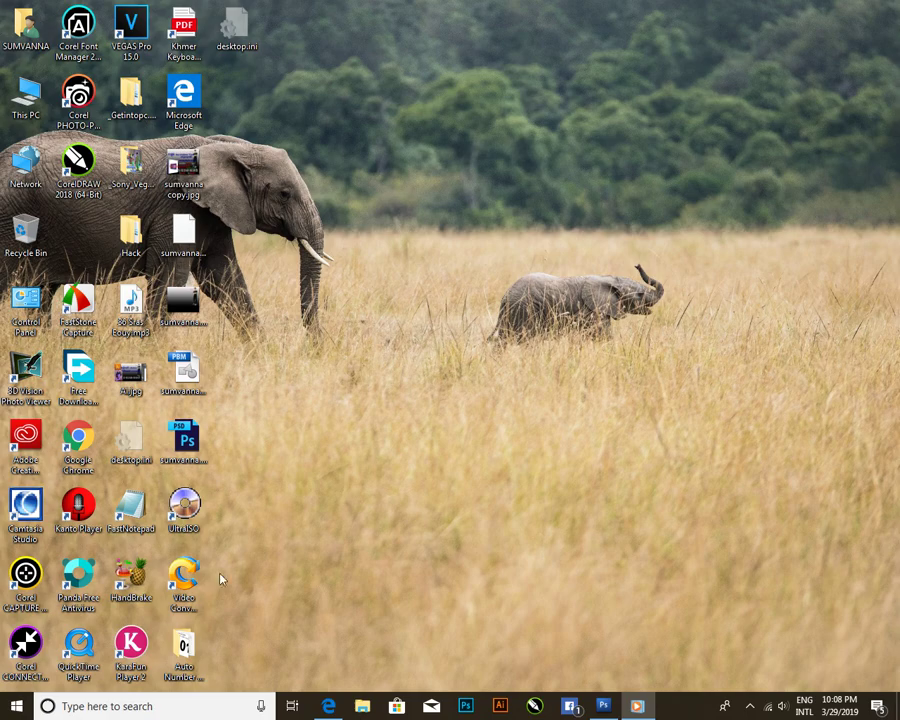
{"action": "double_click", "coordinate": [183, 648]}
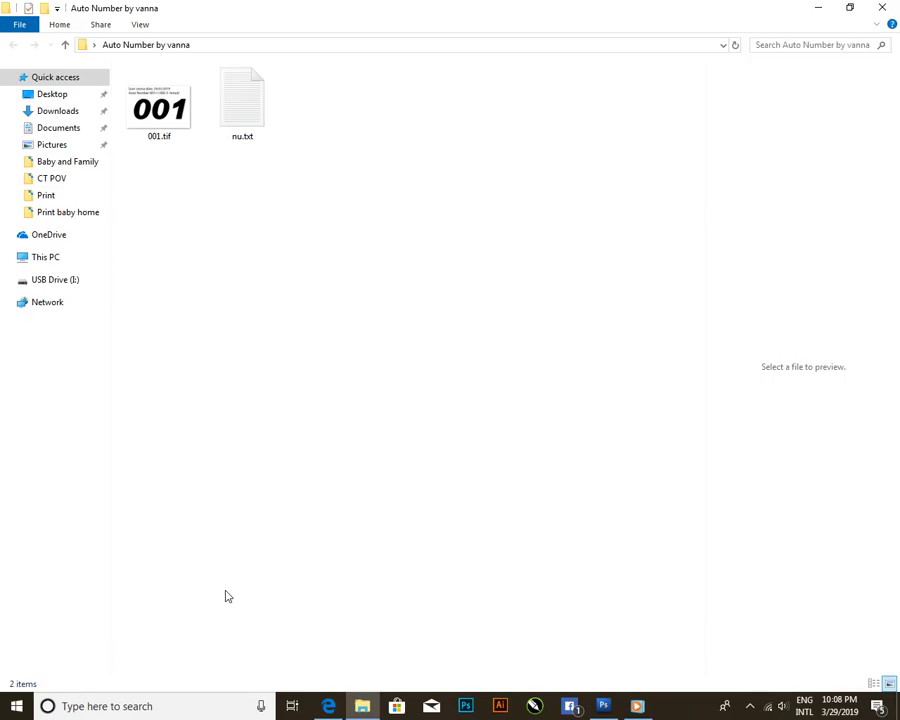
- Create a new empty folder named PSD inside Auto Number by vanna
{"action": "right_click", "coordinate": [410, 116]}
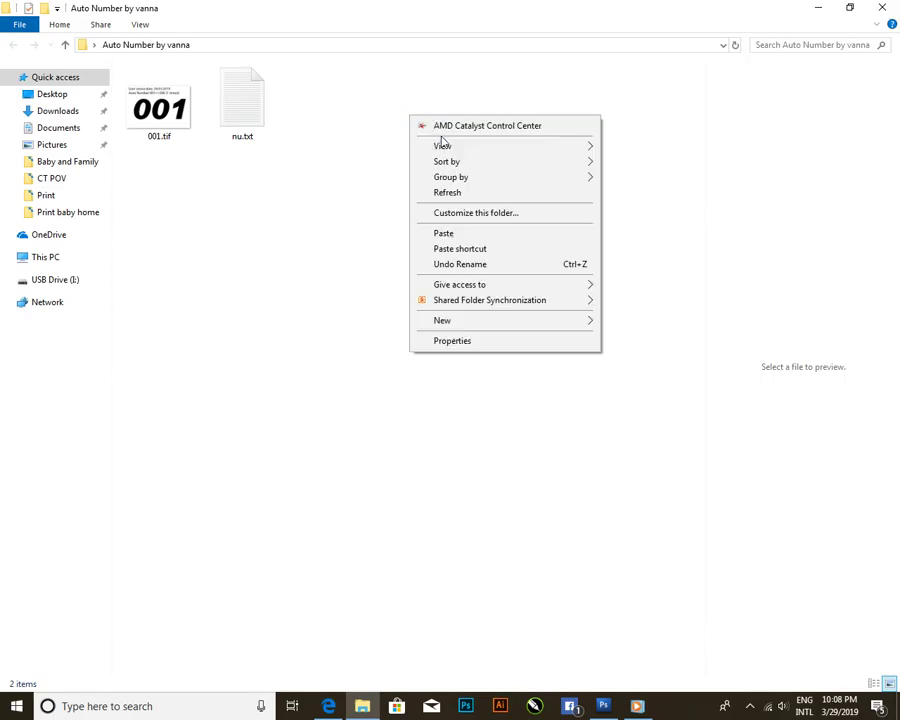
{"action": "mouse_move", "coordinate": [505, 320]}
{"action": "left_click", "coordinate": [617, 319]}
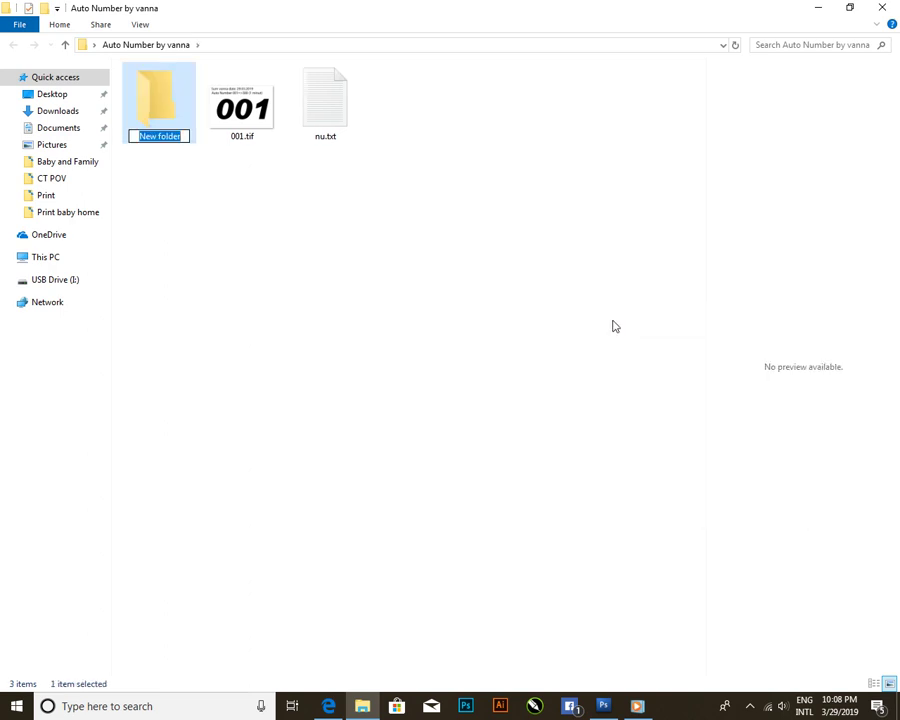
{"action": "type", "text": "PSD"}
{"action": "key", "text": "Return"}
{"action": "left_click", "coordinate": [338, 277]}
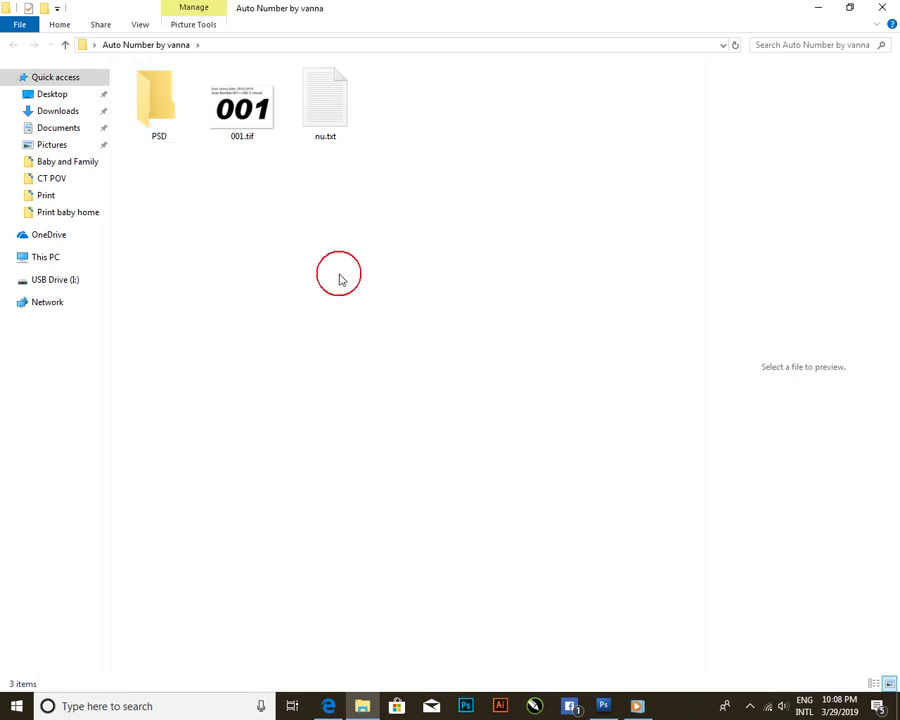
{"action": "double_click", "coordinate": [175, 118]}
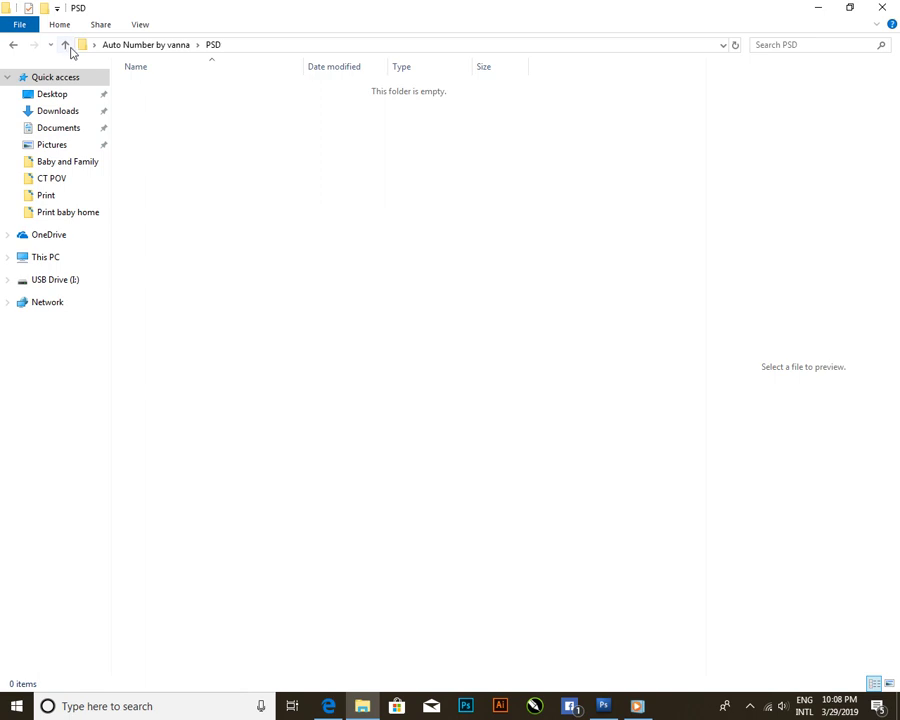
{"action": "left_click", "coordinate": [66, 44]}
- Bring Photoshop forward with 001.tif open and select its 001 text layer
{"action": "left_click", "coordinate": [242, 100]}
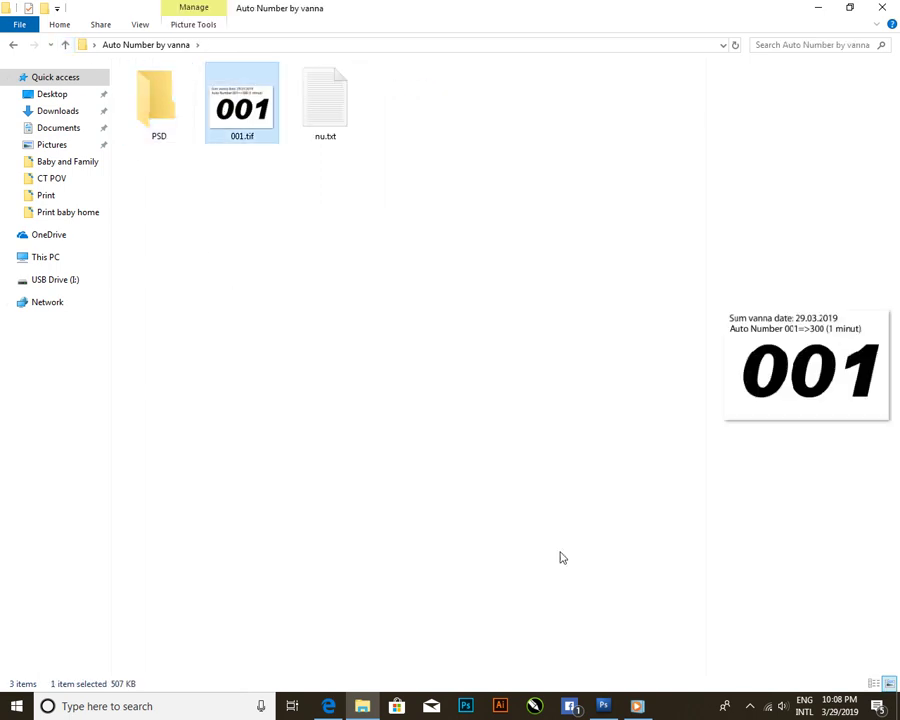
{"action": "left_click", "coordinate": [603, 706]}
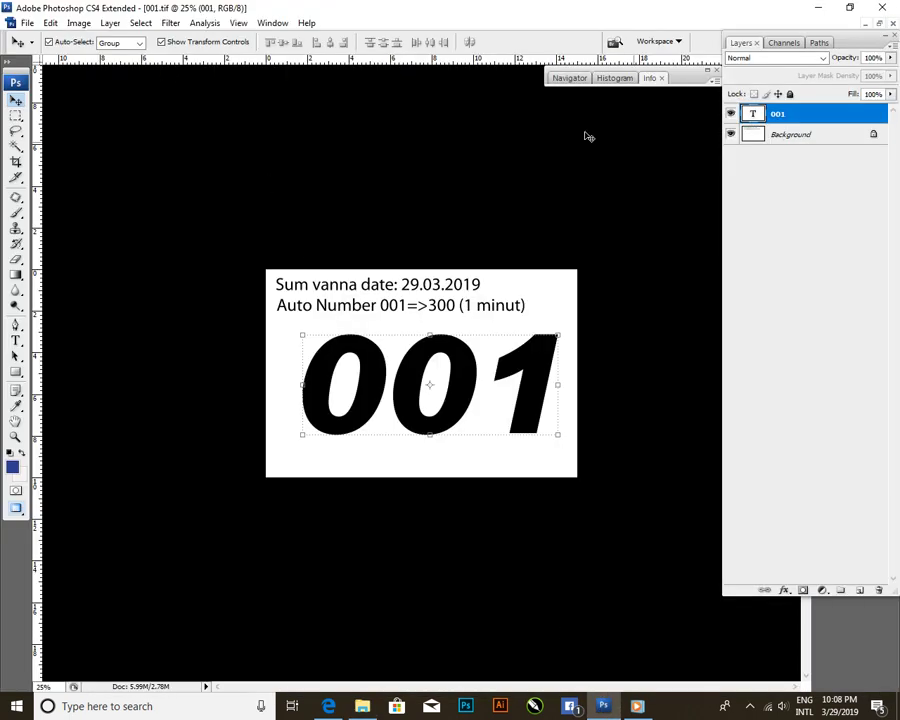
{"action": "key", "text": "f"}
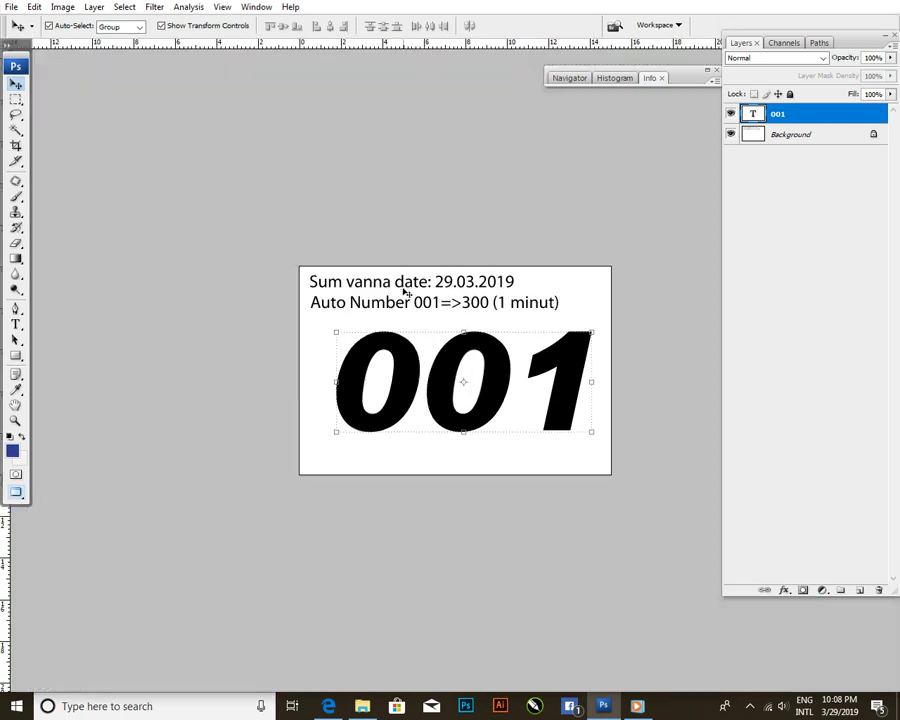
{"action": "key", "text": "f"}
{"action": "key", "text": "f"}
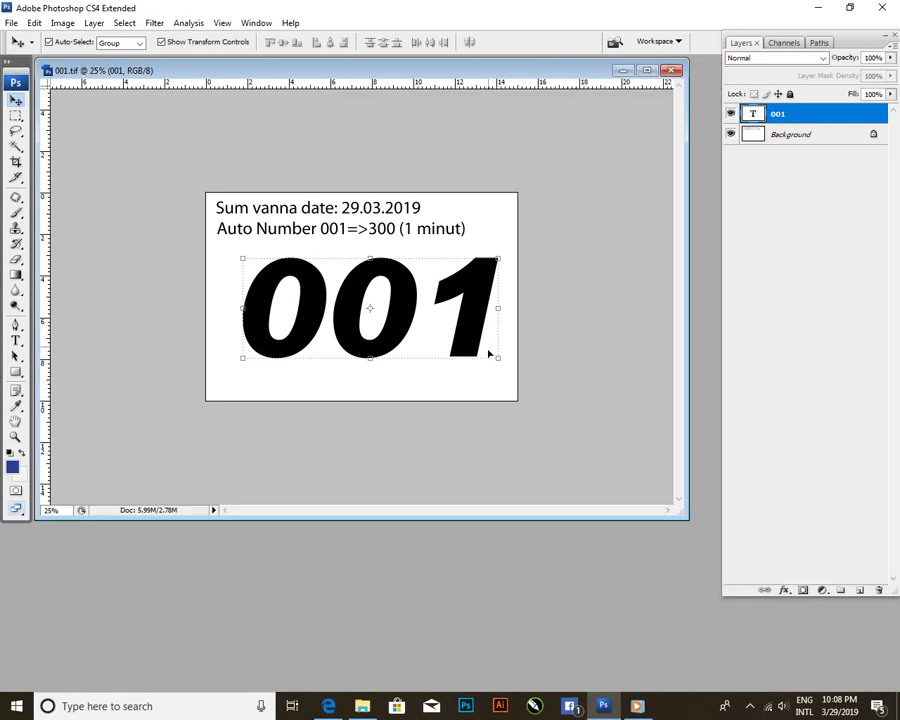
{"action": "left_click", "coordinate": [588, 202]}
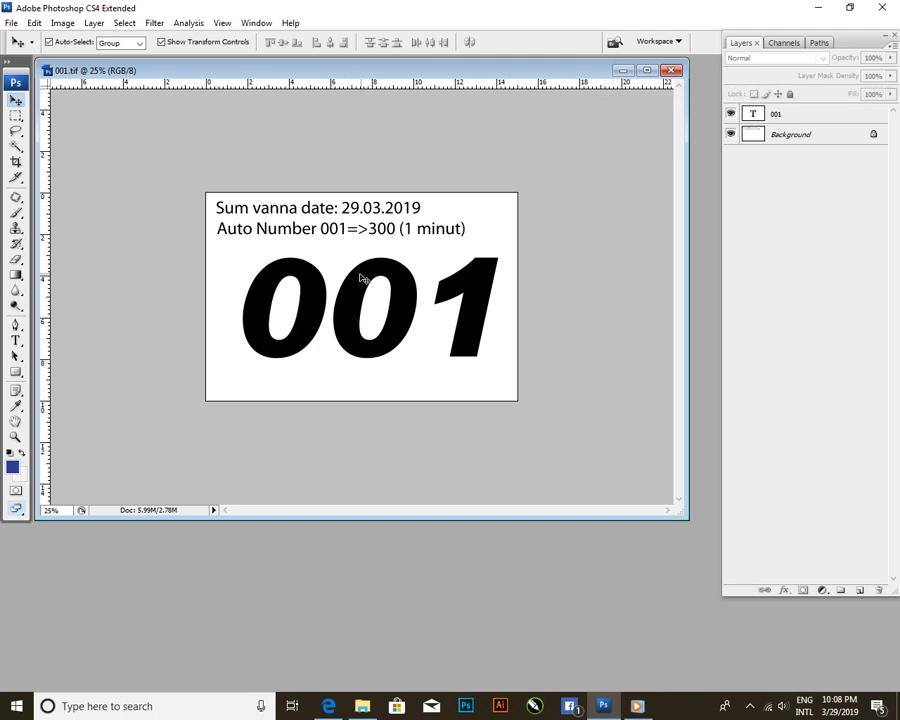
{"action": "left_click", "coordinate": [350, 336]}
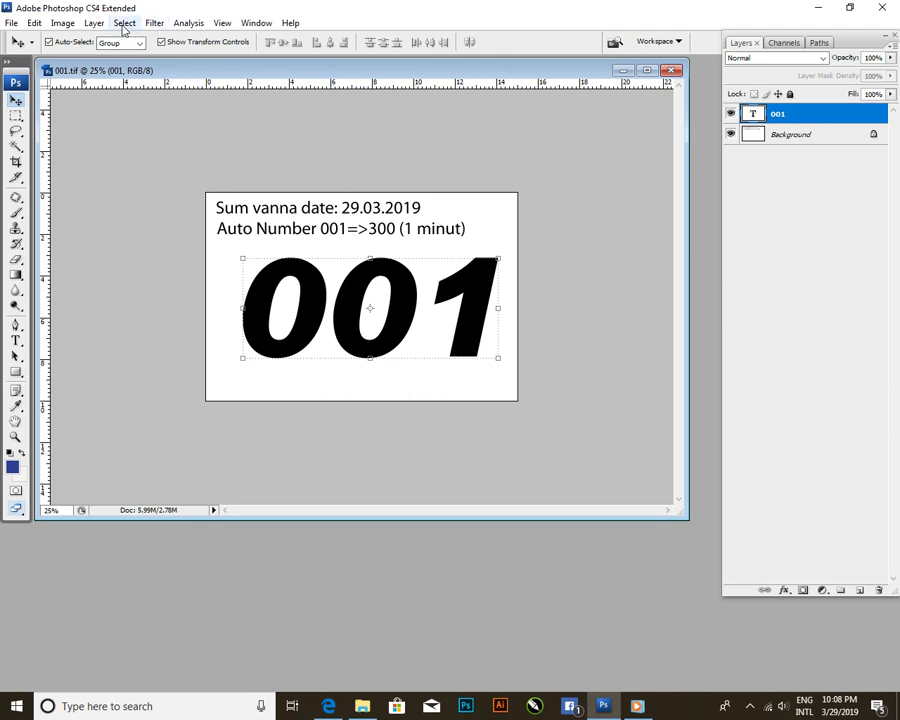
- Define a Text Replacement variable named nu on the 001 text layer
{"action": "left_click", "coordinate": [64, 24]}
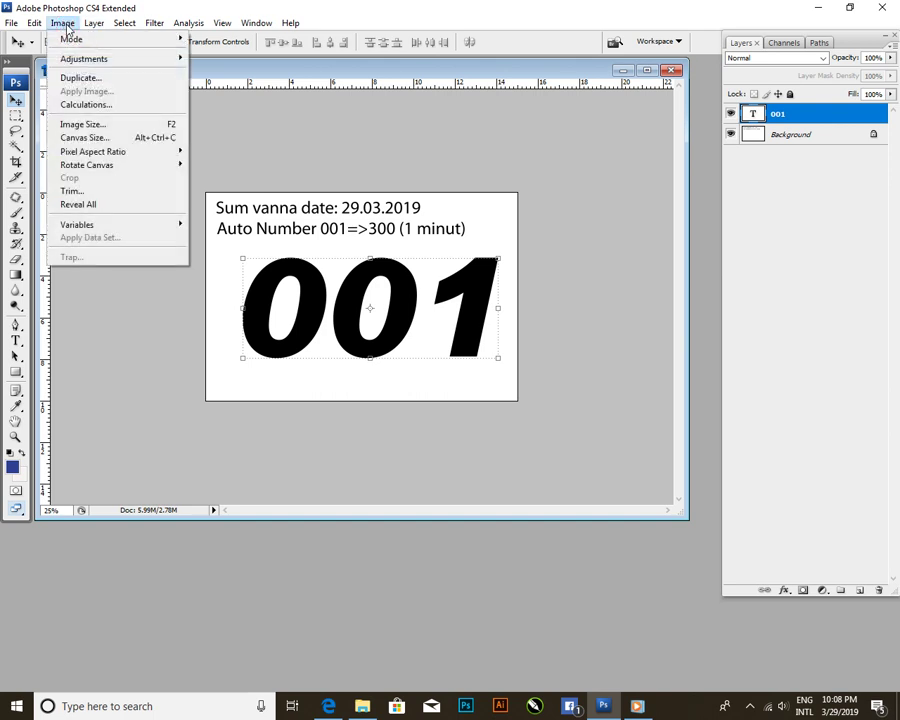
{"action": "mouse_move", "coordinate": [118, 224]}
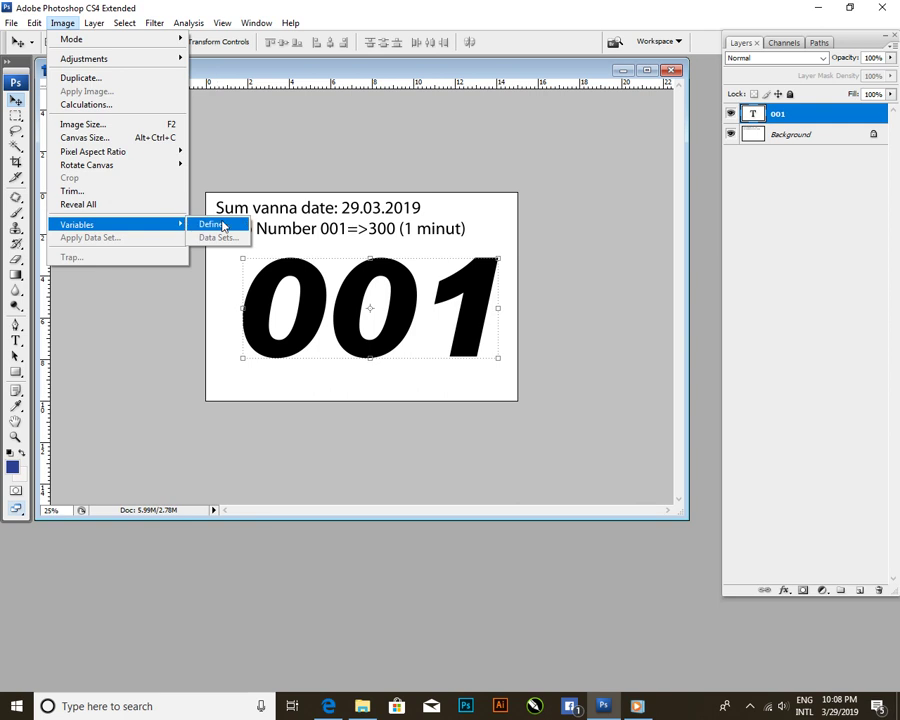
{"action": "left_click", "coordinate": [223, 228]}
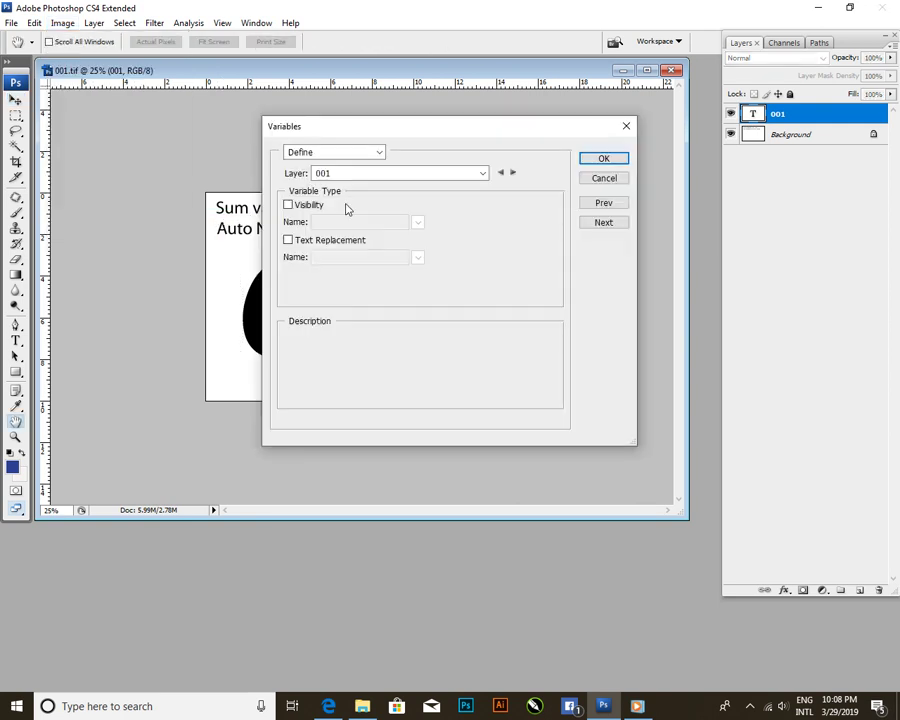
{"action": "left_click", "coordinate": [286, 241]}
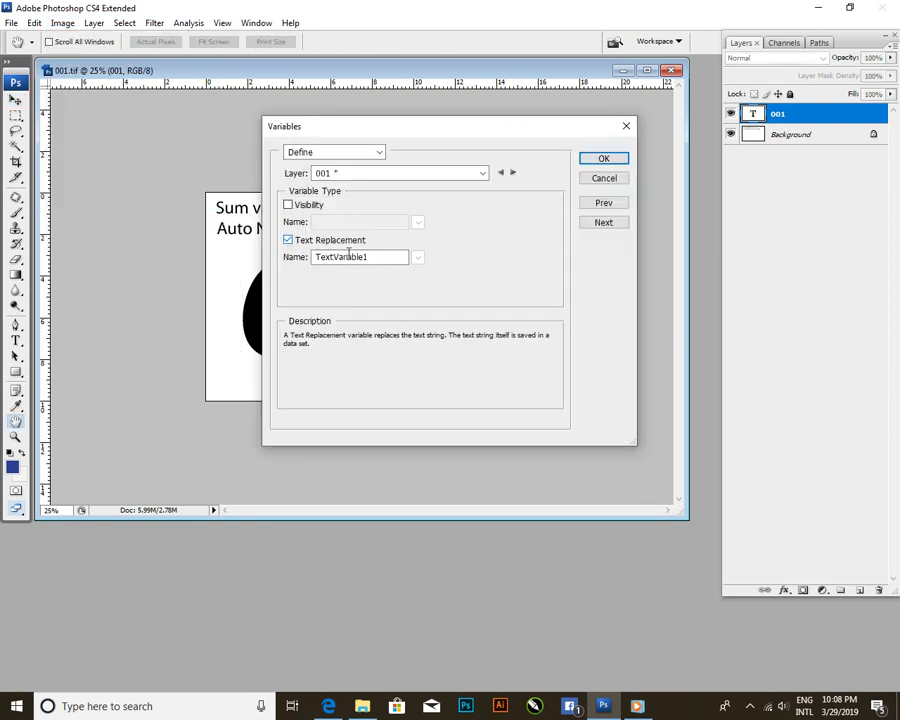
{"action": "left_click_drag", "start_coordinate": [376, 257], "coordinate": [286, 262]}
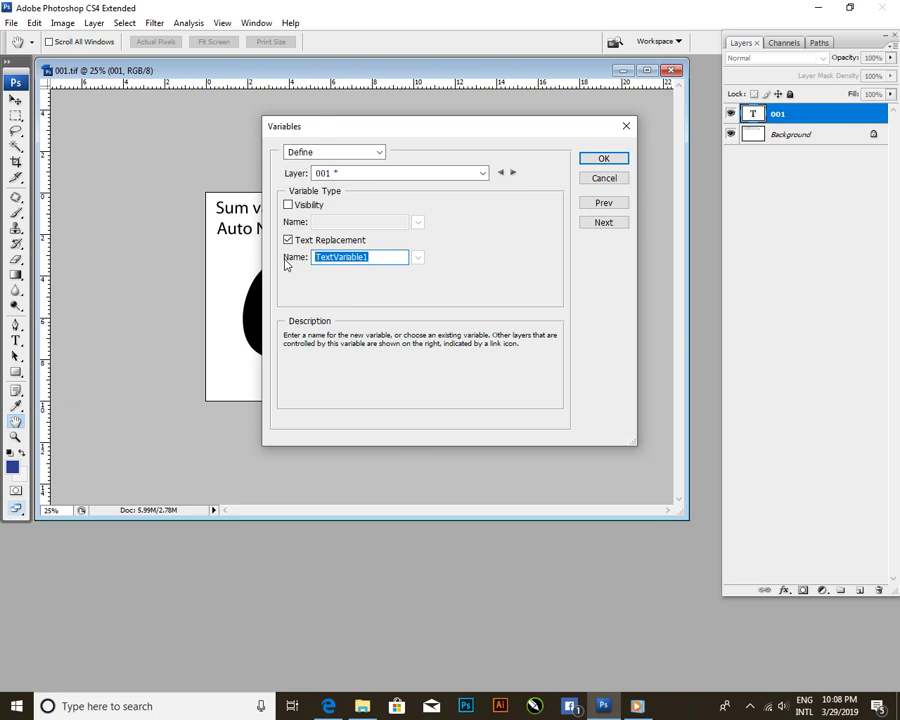
{"action": "type", "text": "nu"}
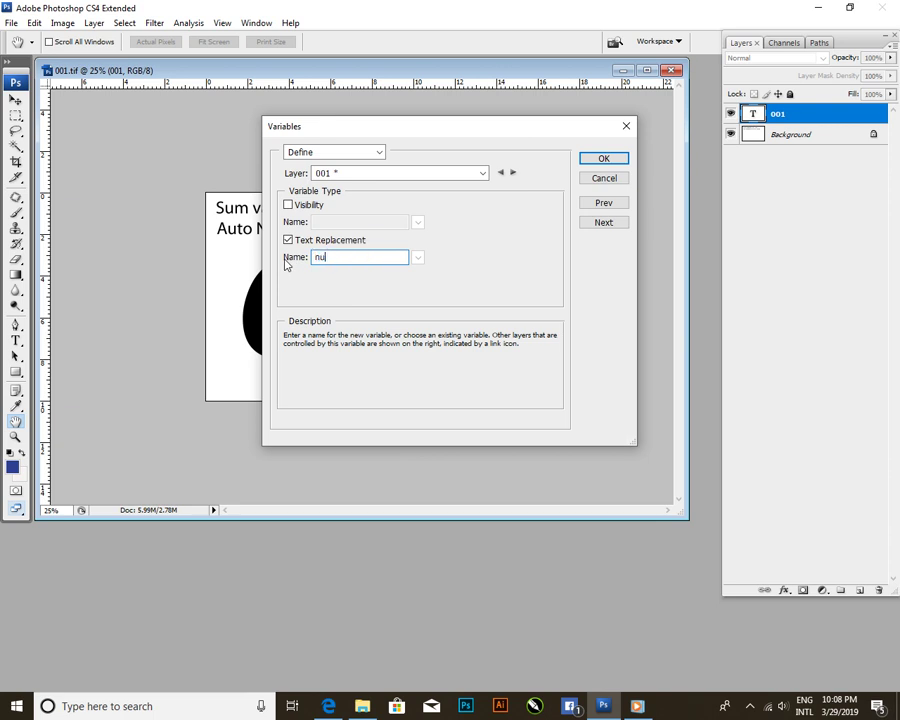
{"action": "left_click", "coordinate": [604, 224]}
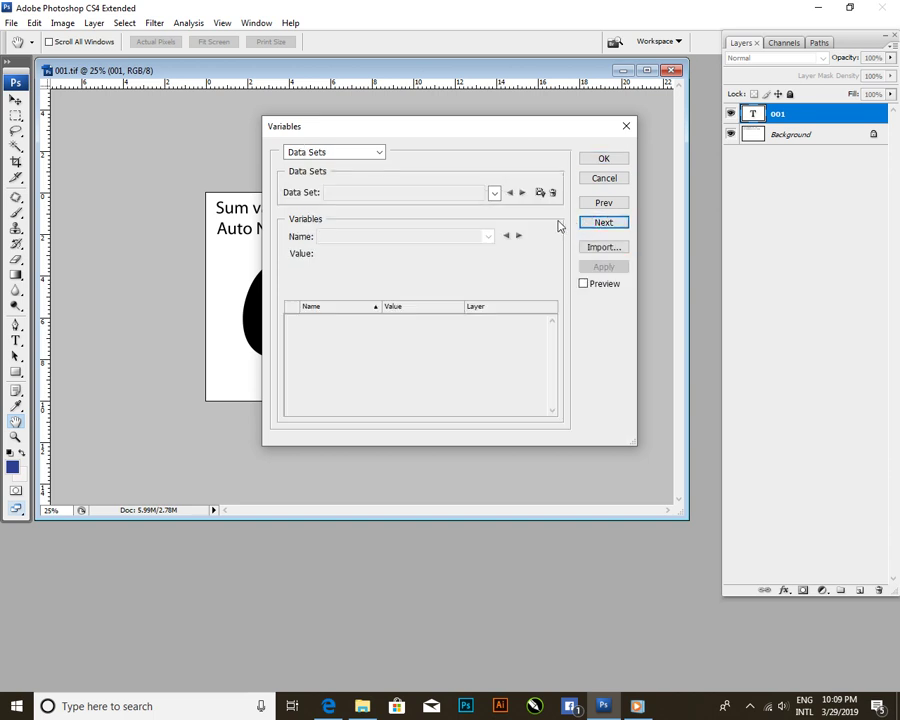
- Import nu.txt as data sets for the nu variable and close the Variables dialog
{"action": "left_click", "coordinate": [539, 192]}
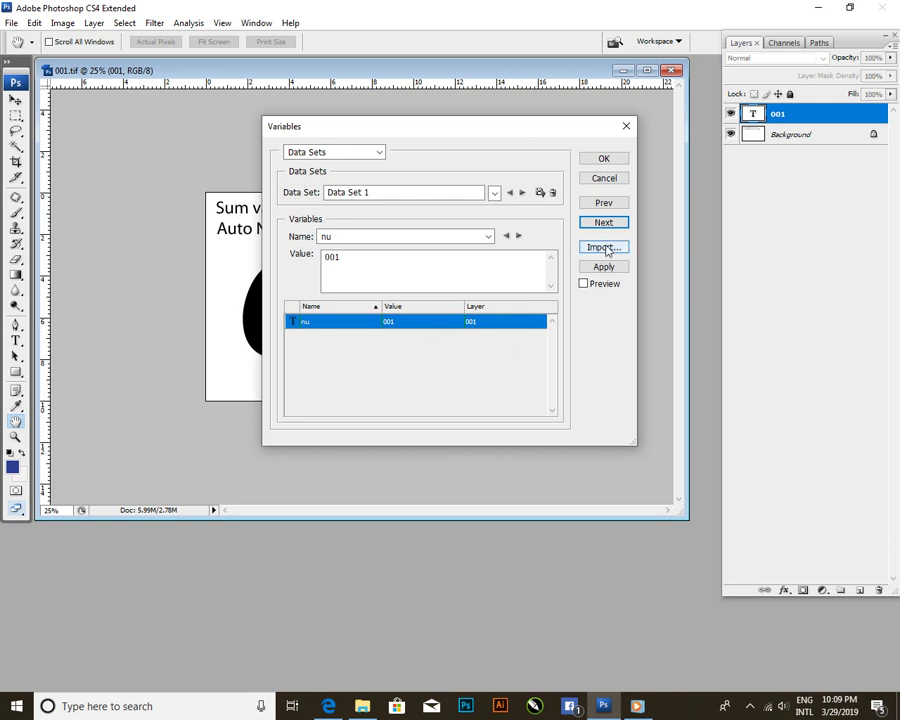
{"action": "left_click", "coordinate": [604, 247]}
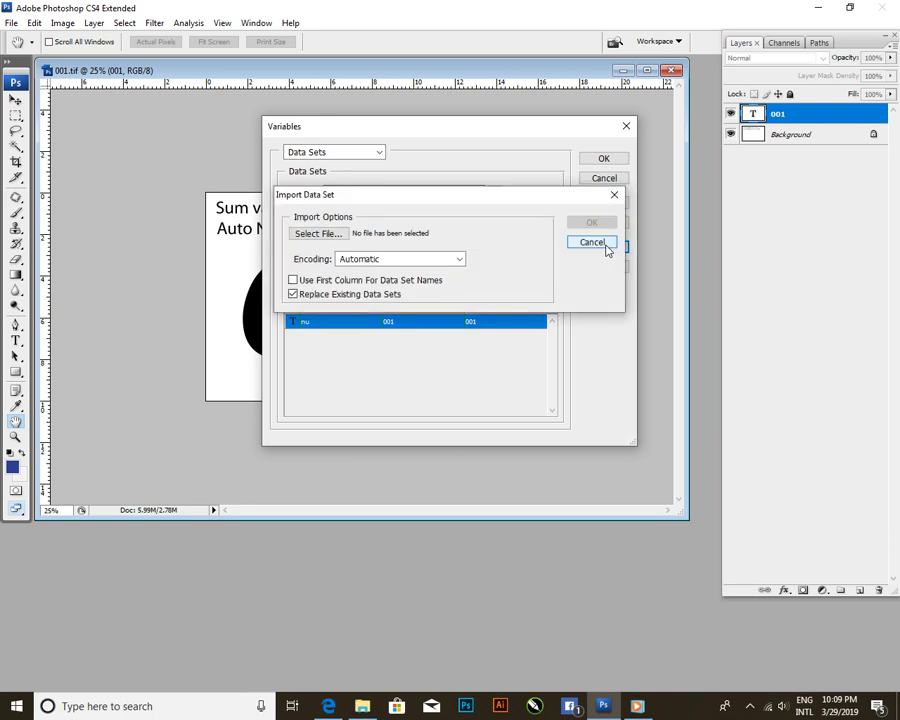
{"action": "left_click", "coordinate": [336, 235]}
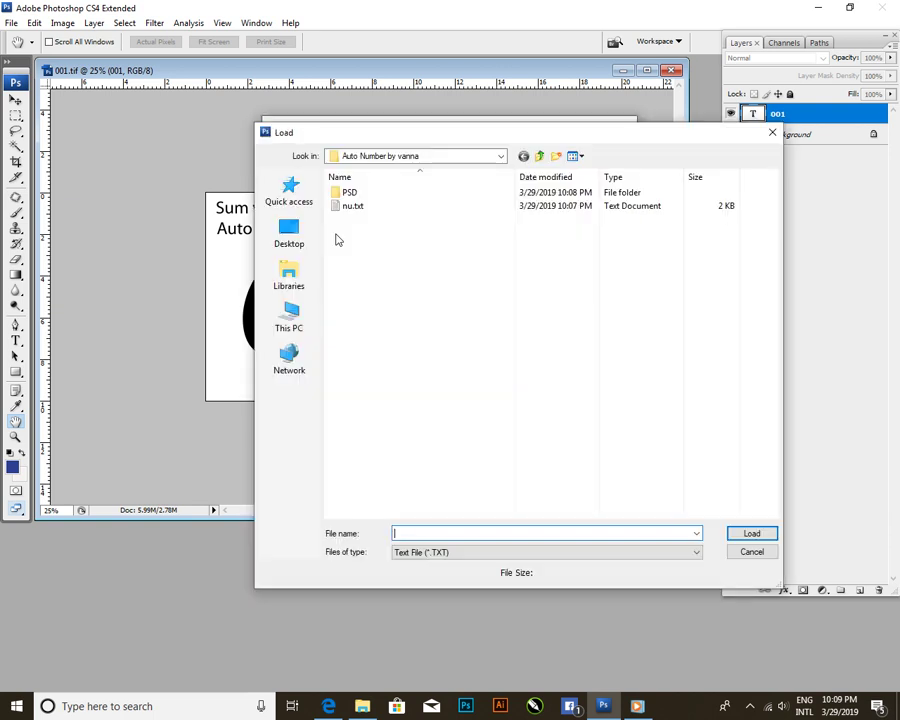
{"action": "left_click", "coordinate": [350, 207]}
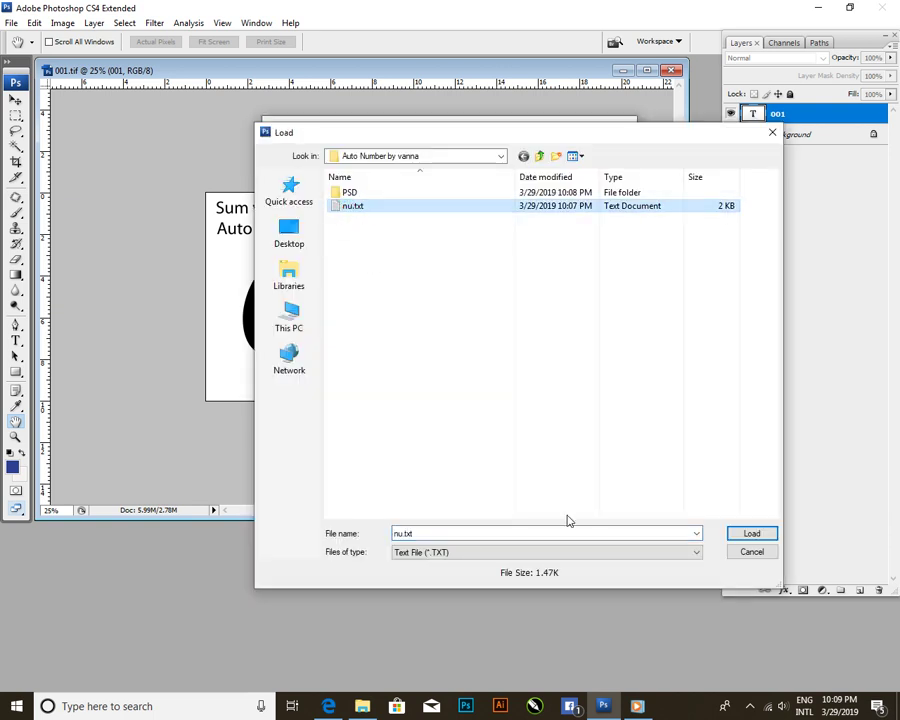
{"action": "left_click", "coordinate": [752, 534]}
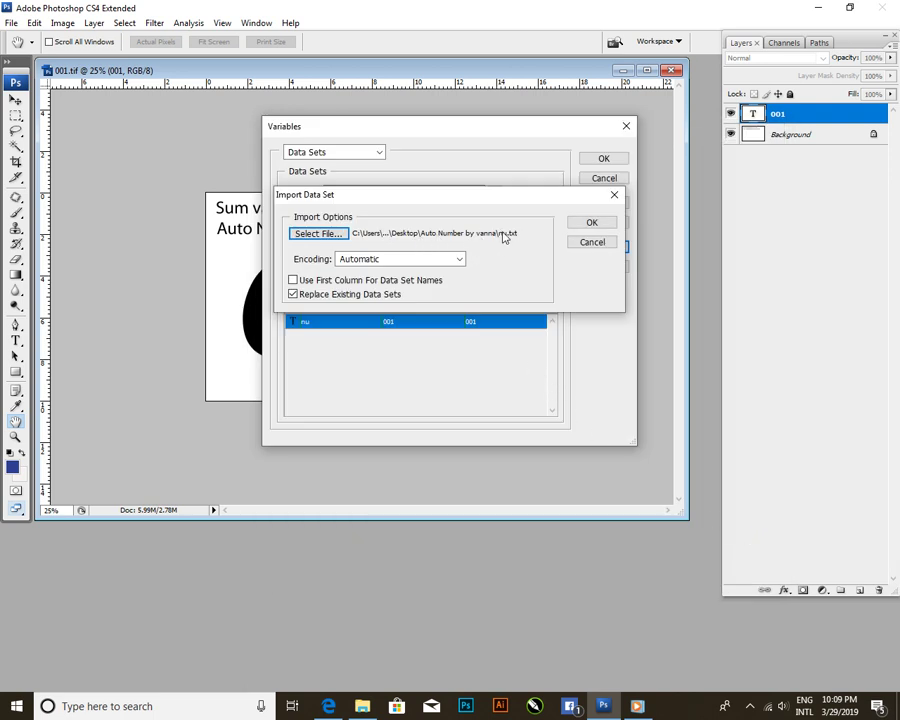
{"action": "left_click", "coordinate": [593, 224]}
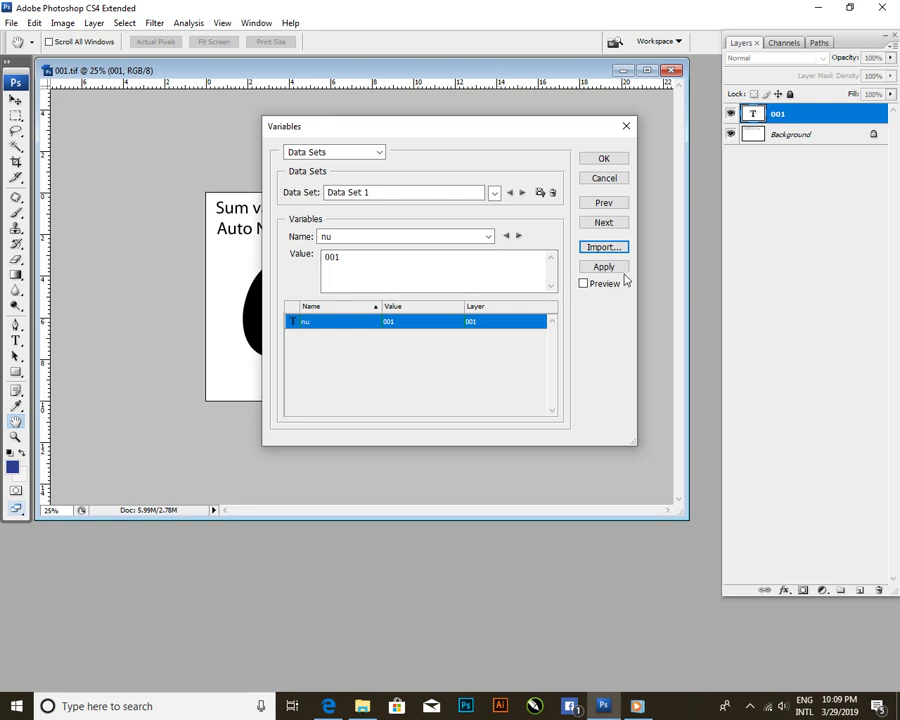
{"action": "left_click", "coordinate": [604, 161]}
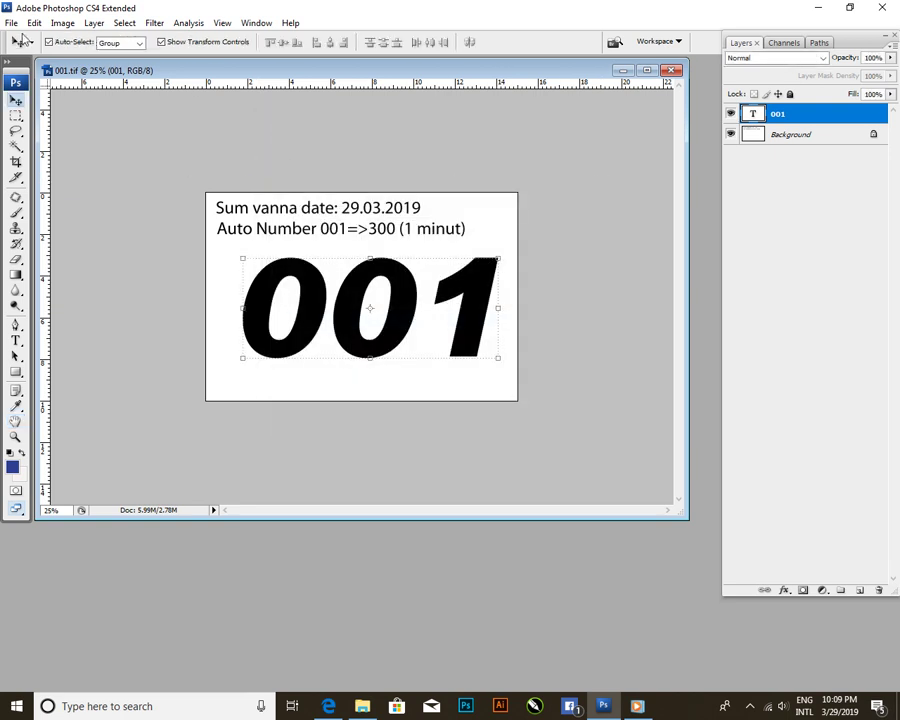
- Export all data sets as files into the Auto Number by vanna\PSD folder
{"action": "left_click", "coordinate": [12, 23]}
{"action": "mouse_move", "coordinate": [60, 291]}
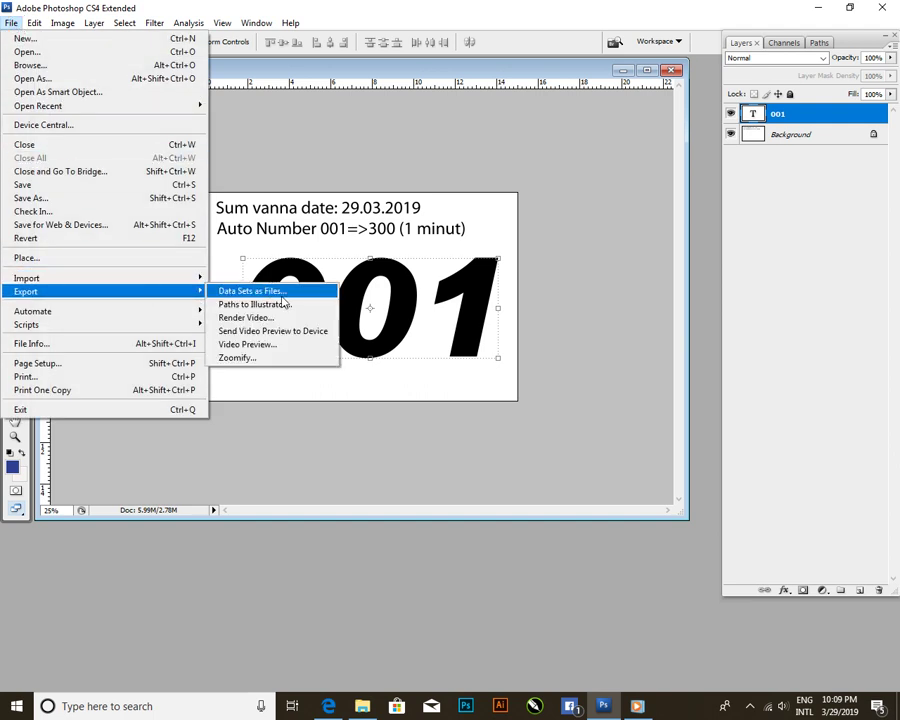
{"action": "left_click", "coordinate": [279, 291]}
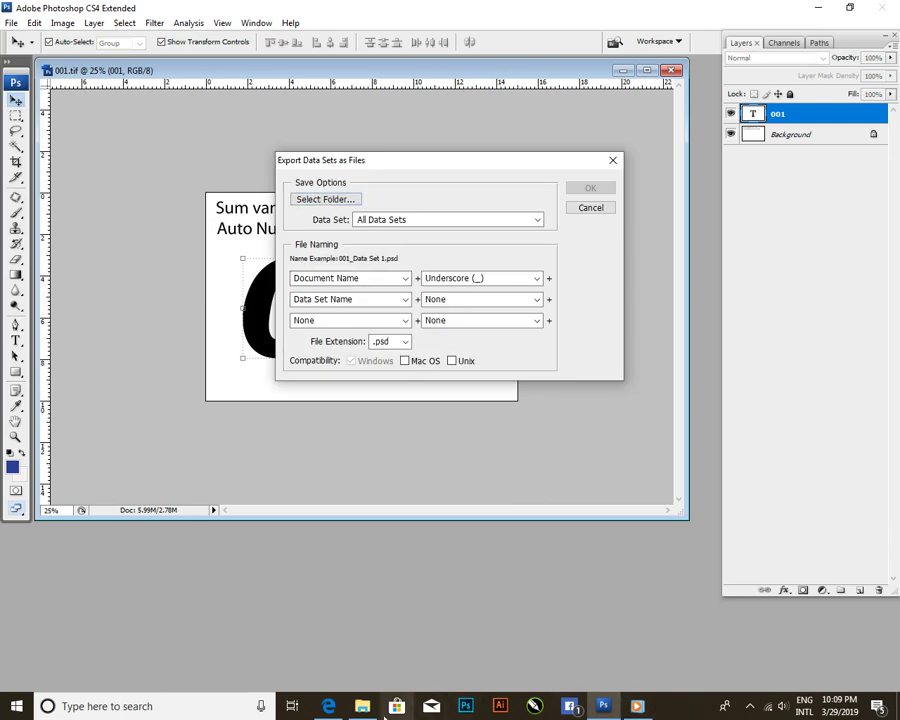
{"action": "left_click", "coordinate": [363, 706]}
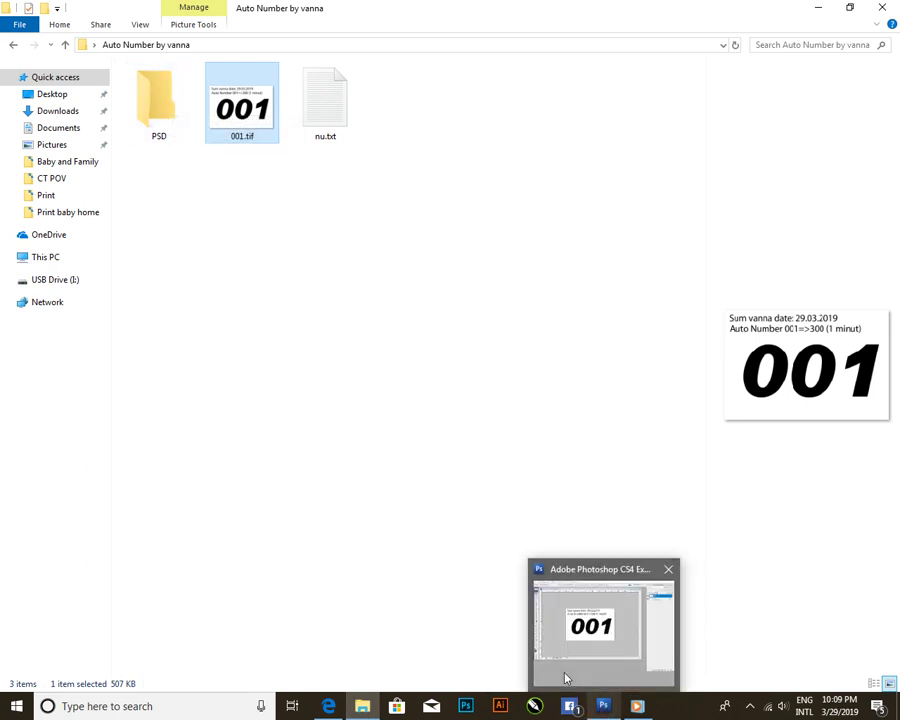
{"action": "left_click", "coordinate": [576, 594]}
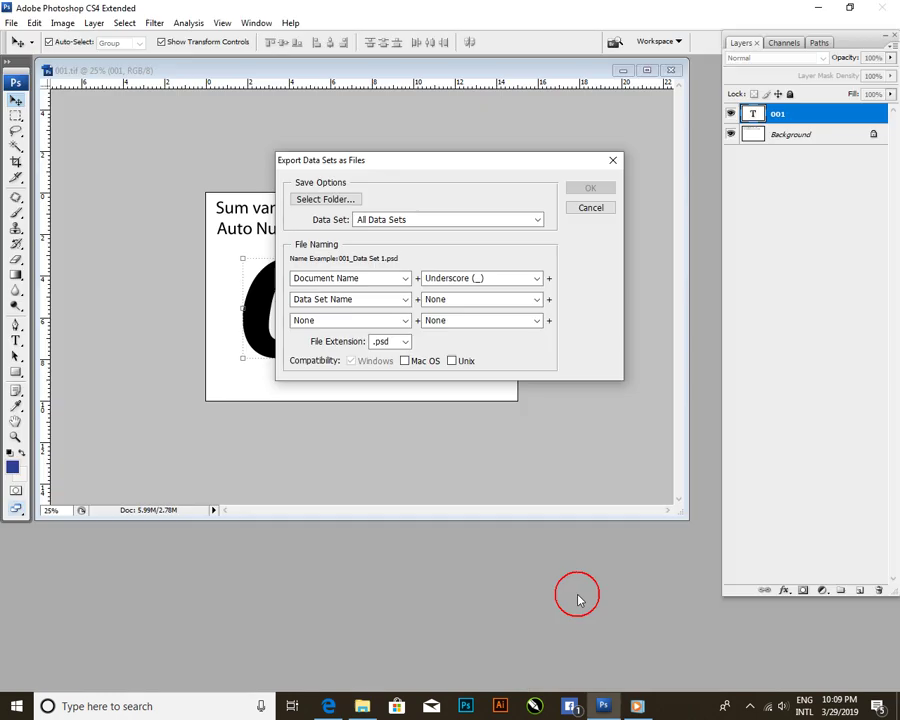
{"action": "left_click", "coordinate": [338, 201]}
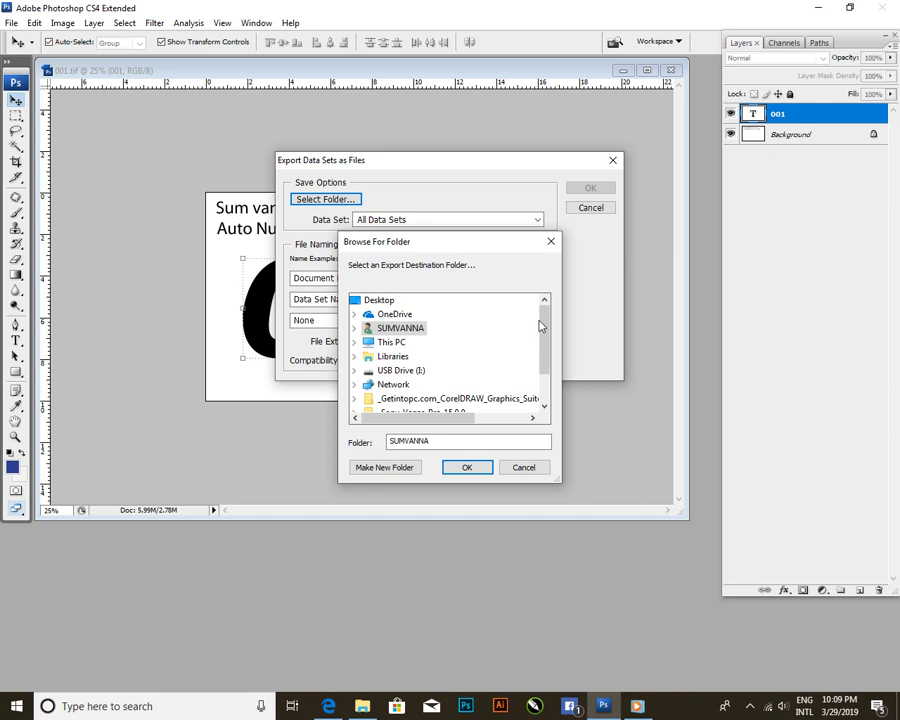
{"action": "left_click_drag", "start_coordinate": [538, 334], "coordinate": [547, 406]}
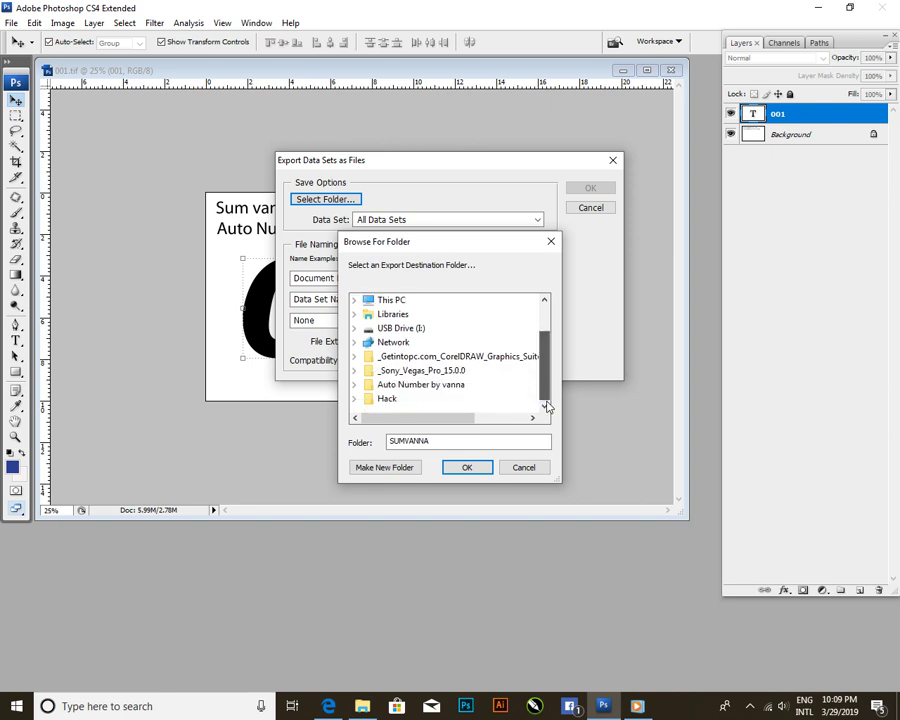
{"action": "left_click", "coordinate": [355, 385]}
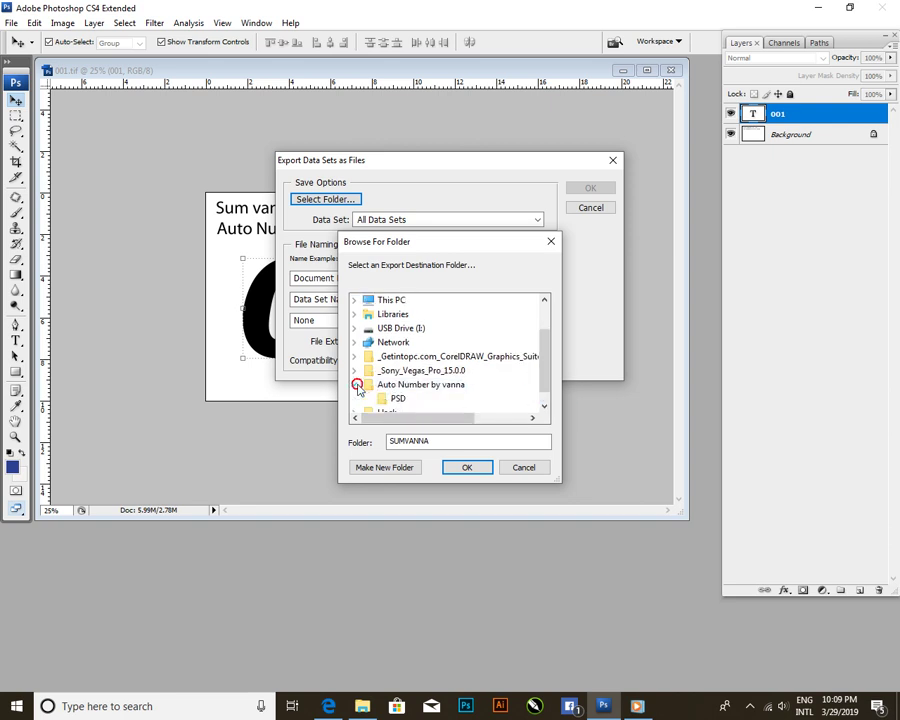
{"action": "left_click", "coordinate": [400, 398]}
{"action": "left_click", "coordinate": [465, 468]}
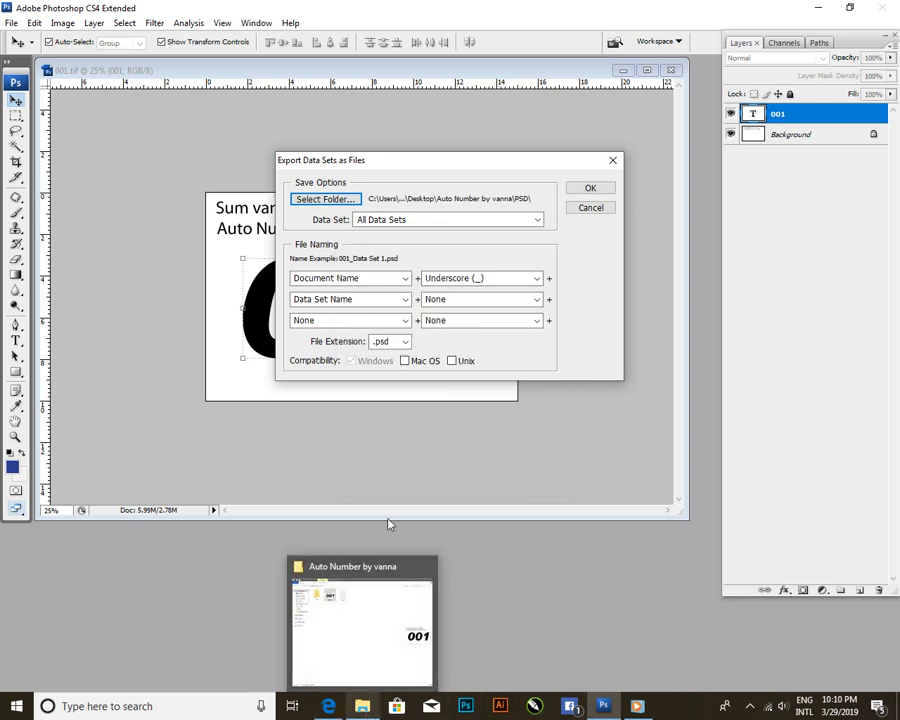
{"action": "left_click", "coordinate": [596, 189]}
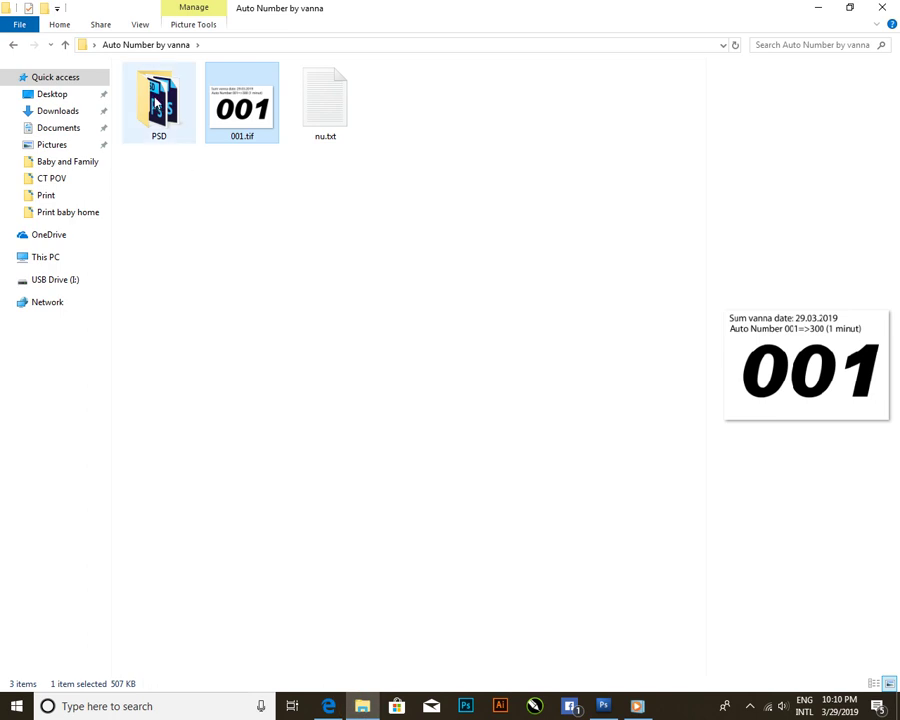
- Look over the exported PSD files in several Explorer view layouts, then return to the Photoshop export
{"action": "double_click", "coordinate": [171, 117]}
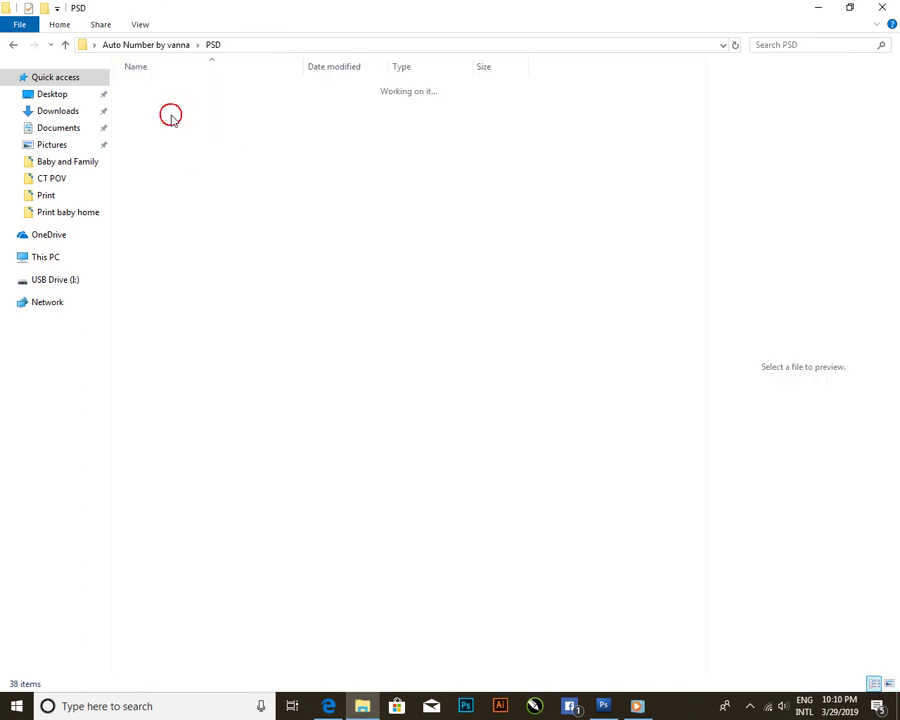
{"action": "left_click", "coordinate": [888, 683]}
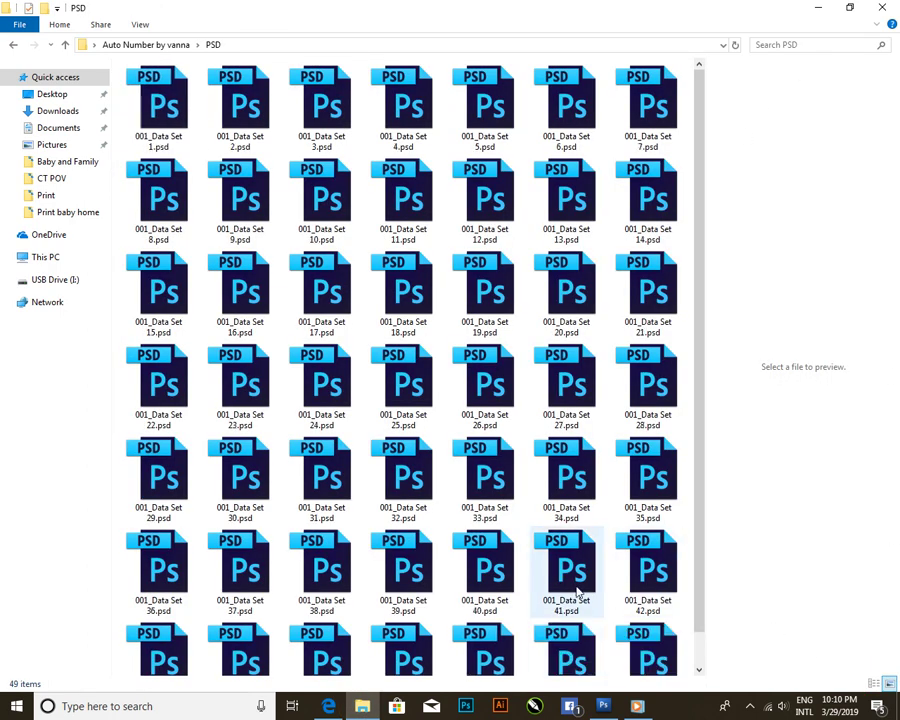
{"action": "scroll", "coordinate": [570, 585], "scroll_direction": "down", "scroll_amount": 1}
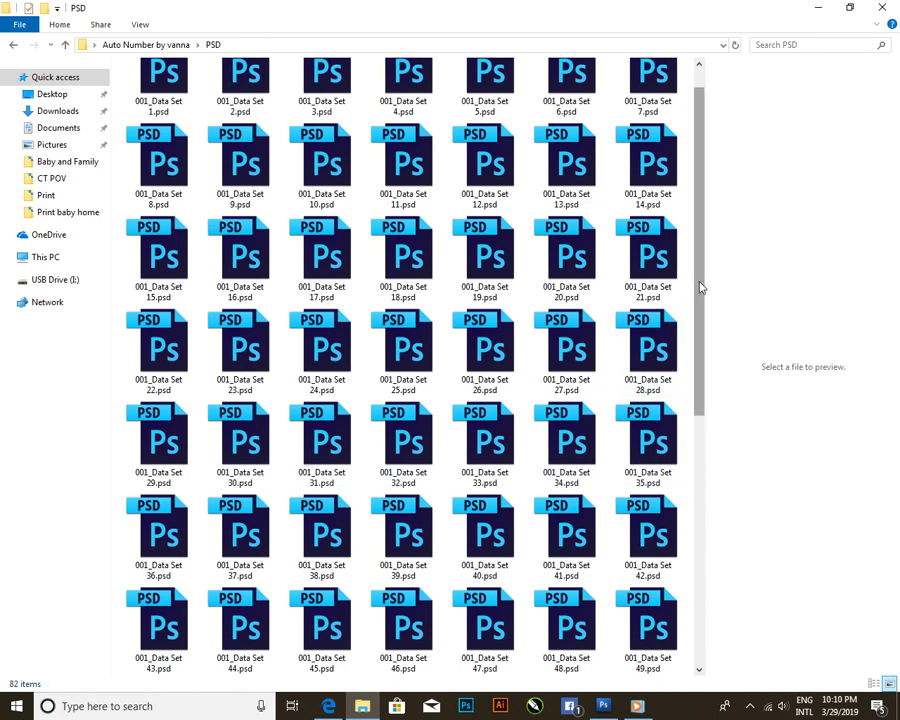
{"action": "left_click", "coordinate": [874, 683]}
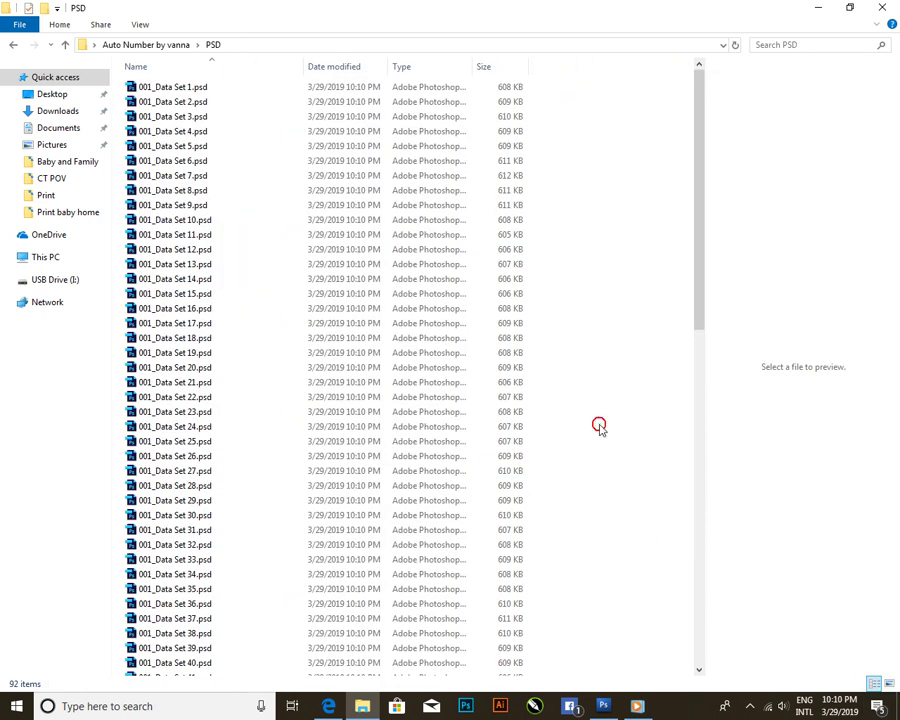
{"action": "key", "text": "ctrl+shift+6"}
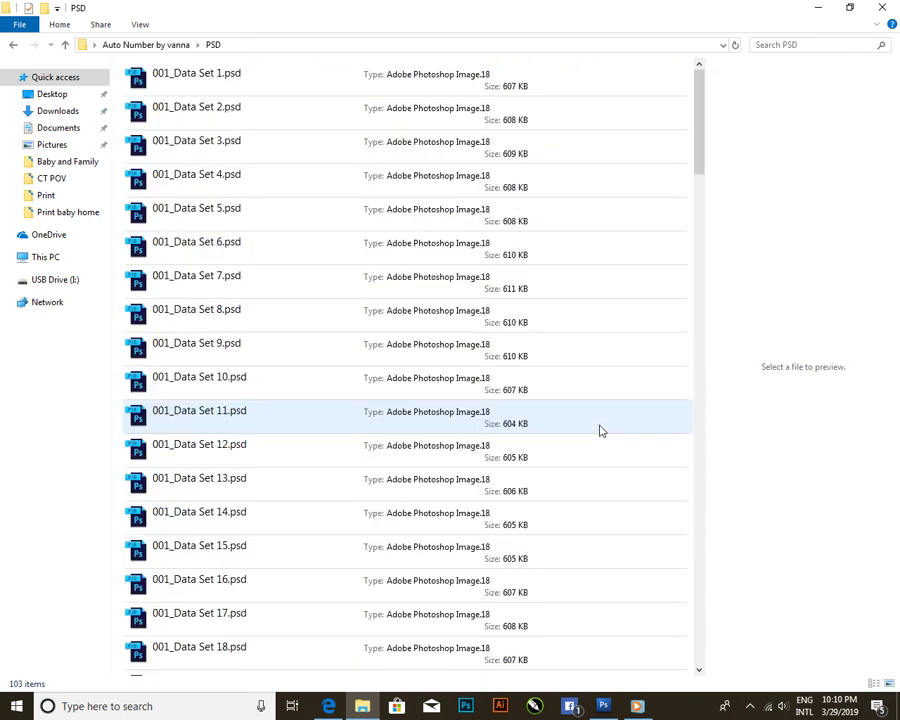
{"action": "key", "text": "ctrl+shift+4"}
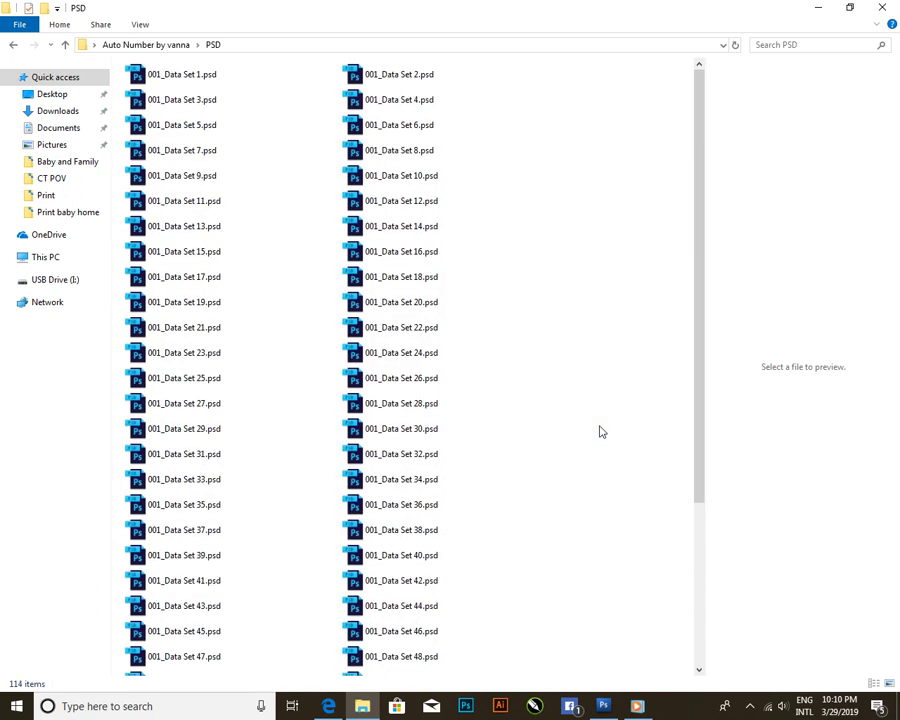
{"action": "key", "text": "ctrl+shift+3"}
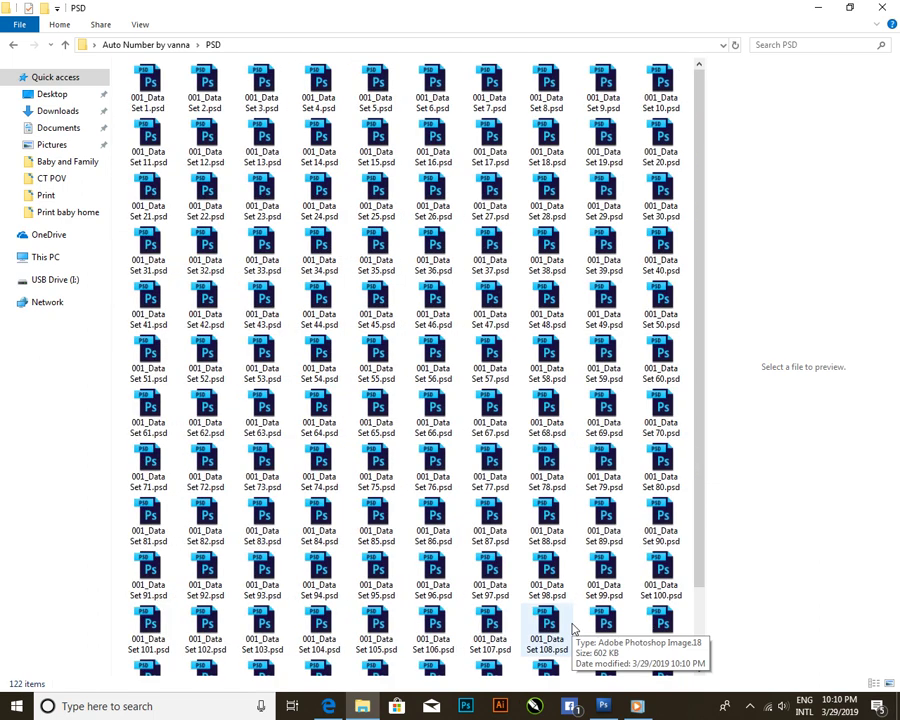
{"action": "left_click", "coordinate": [604, 707]}
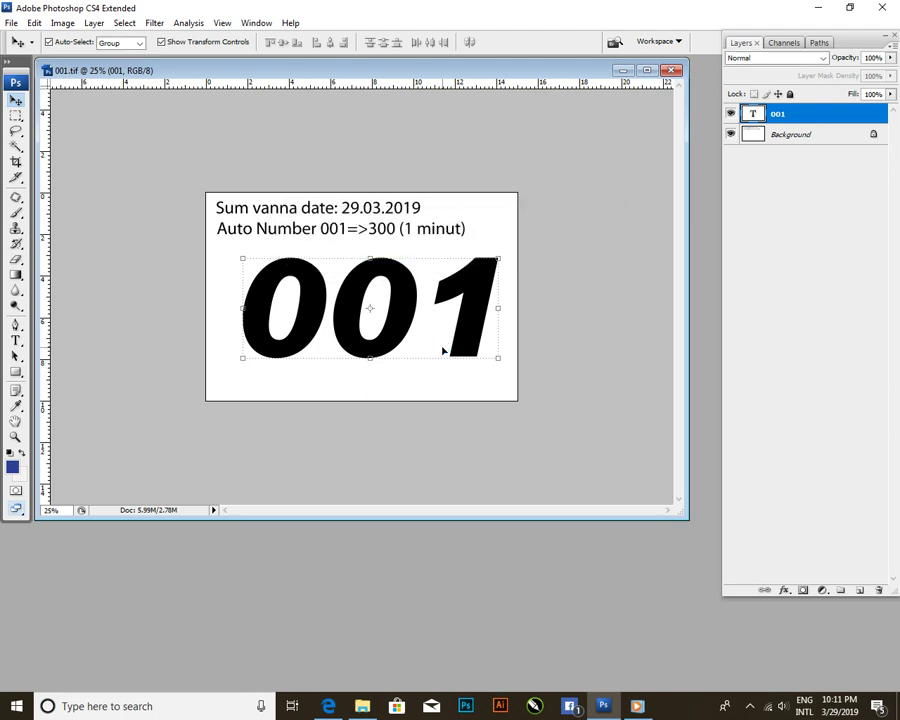
- Close the 001.tif template and answer No to saving its changes
{"action": "left_click", "coordinate": [672, 70]}
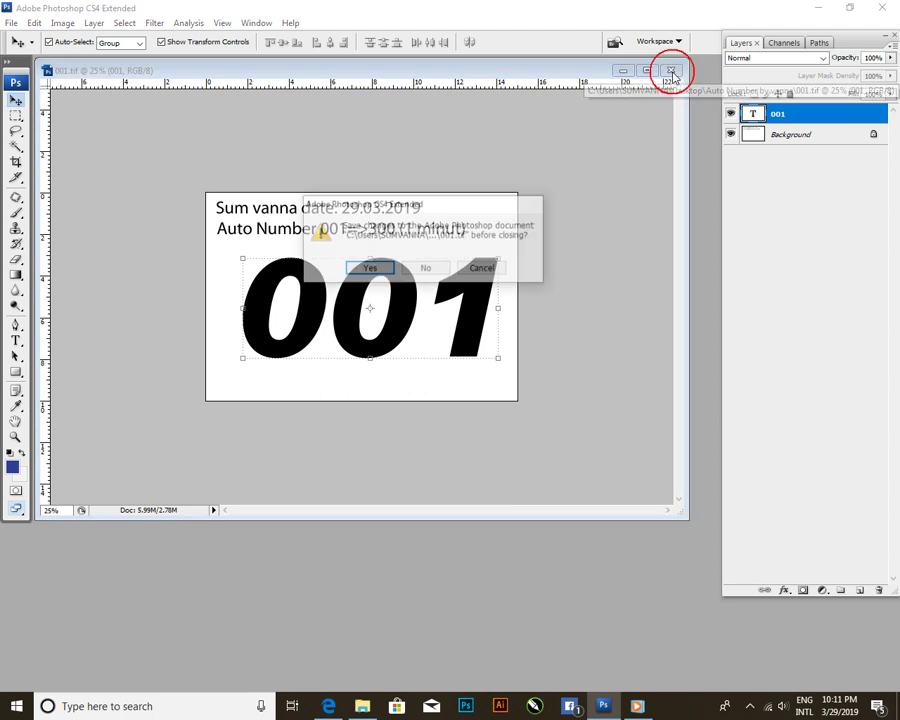
{"action": "left_click", "coordinate": [428, 272]}
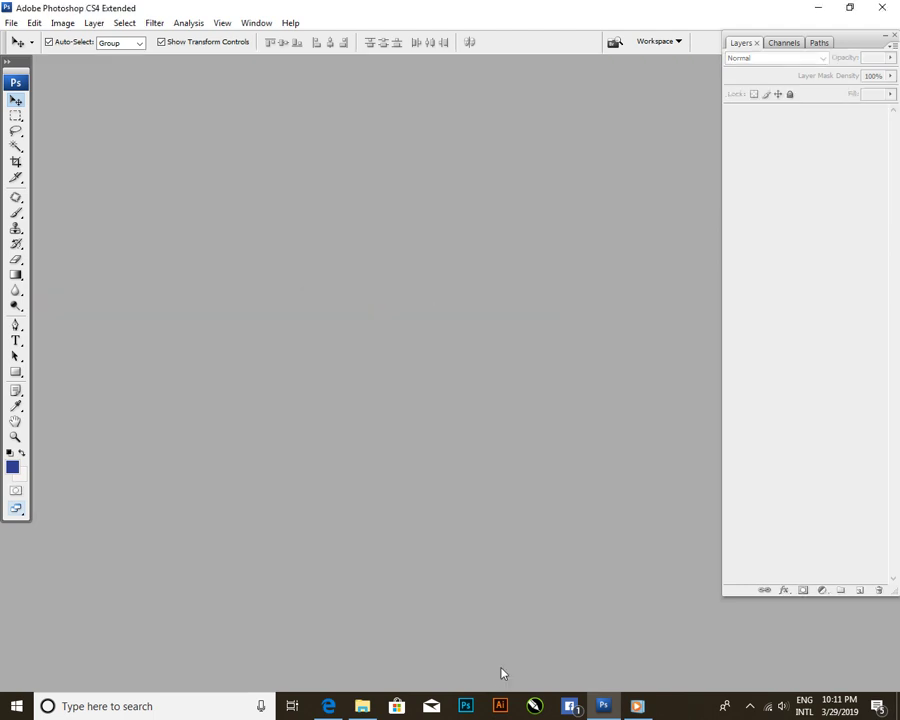
- Select all 300 PSD files and check that their combined properties total about 177 MB
{"action": "left_click", "coordinate": [362, 706]}
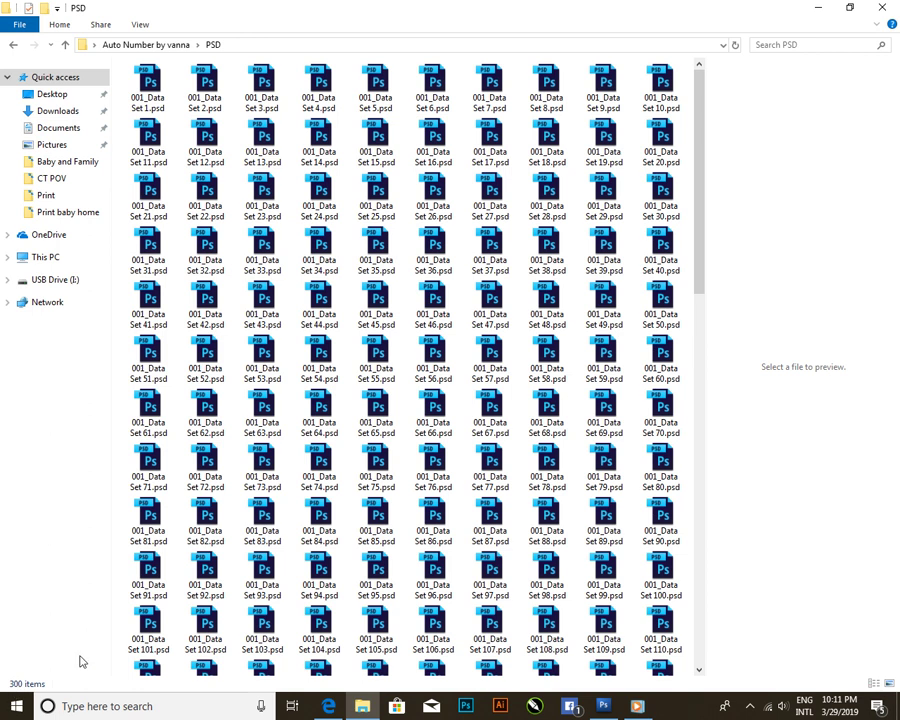
{"action": "scroll", "coordinate": [546, 330], "scroll_direction": "down", "scroll_amount": 6}
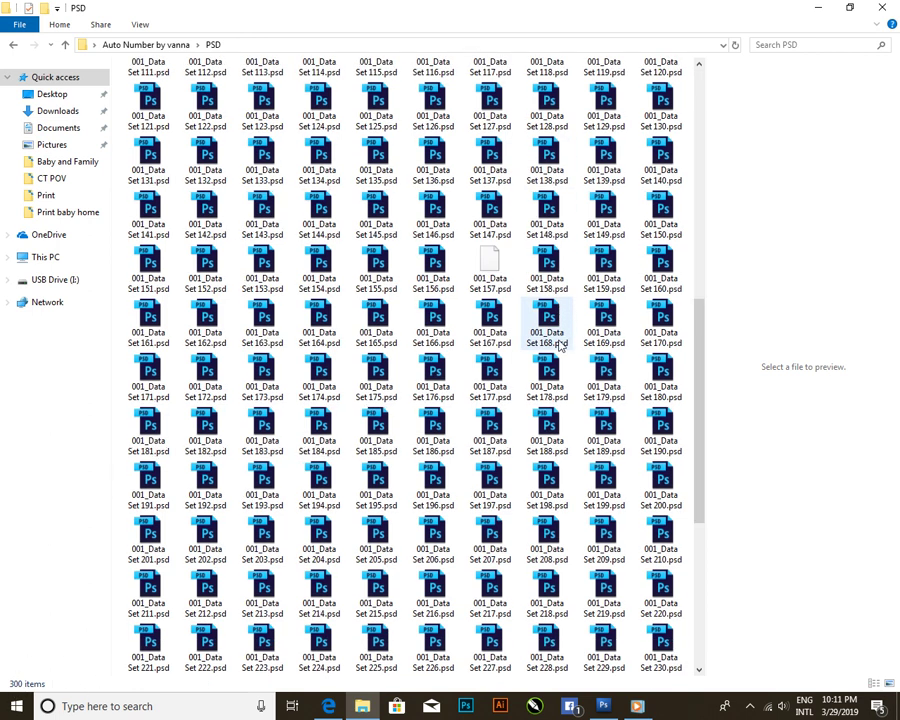
{"action": "scroll", "coordinate": [552, 350], "scroll_direction": "down", "scroll_amount": 4}
{"action": "left_click", "coordinate": [561, 375]}
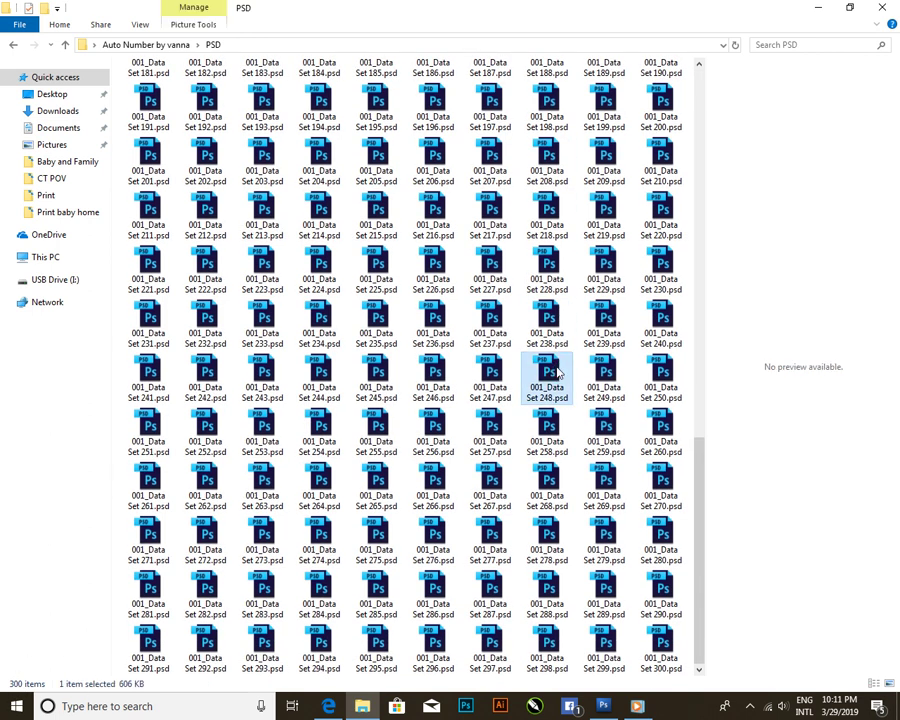
{"action": "key", "text": "ctrl+a"}
{"action": "right_click", "coordinate": [556, 266]}
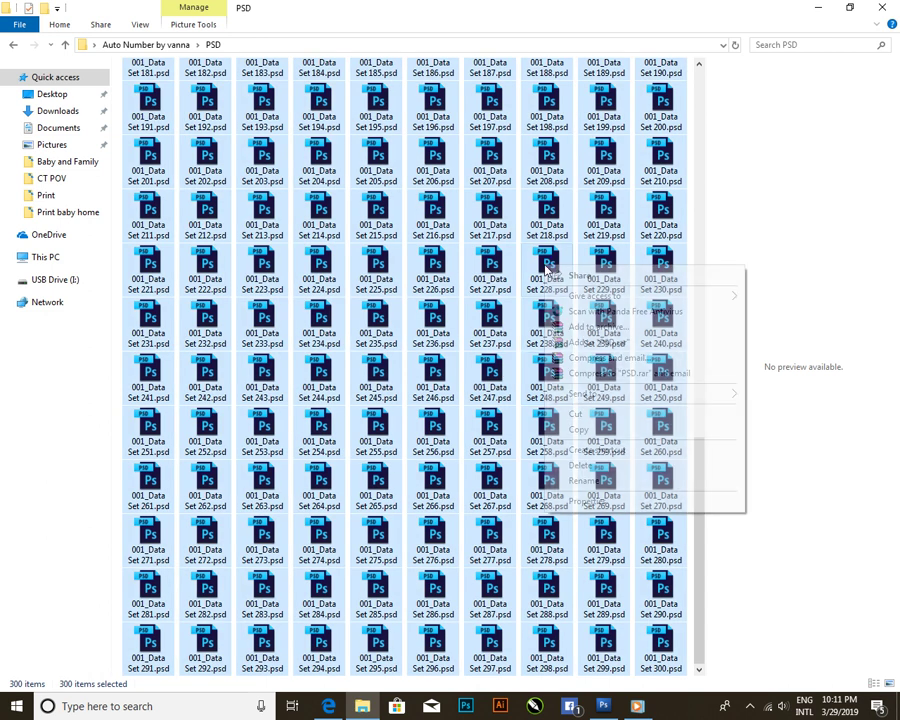
{"action": "left_click", "coordinate": [600, 500]}
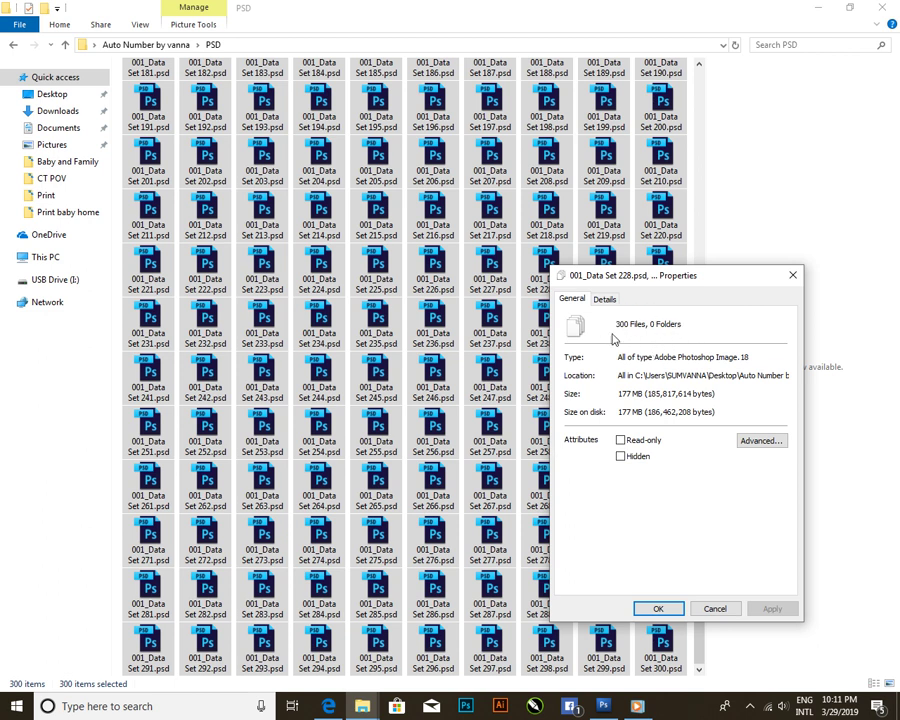
{"action": "left_click", "coordinate": [658, 608]}
- Scroll through the PSD folder and select only 001_Data Set 1.psd
{"action": "left_click_drag", "start_coordinate": [699, 581], "coordinate": [699, 170]}
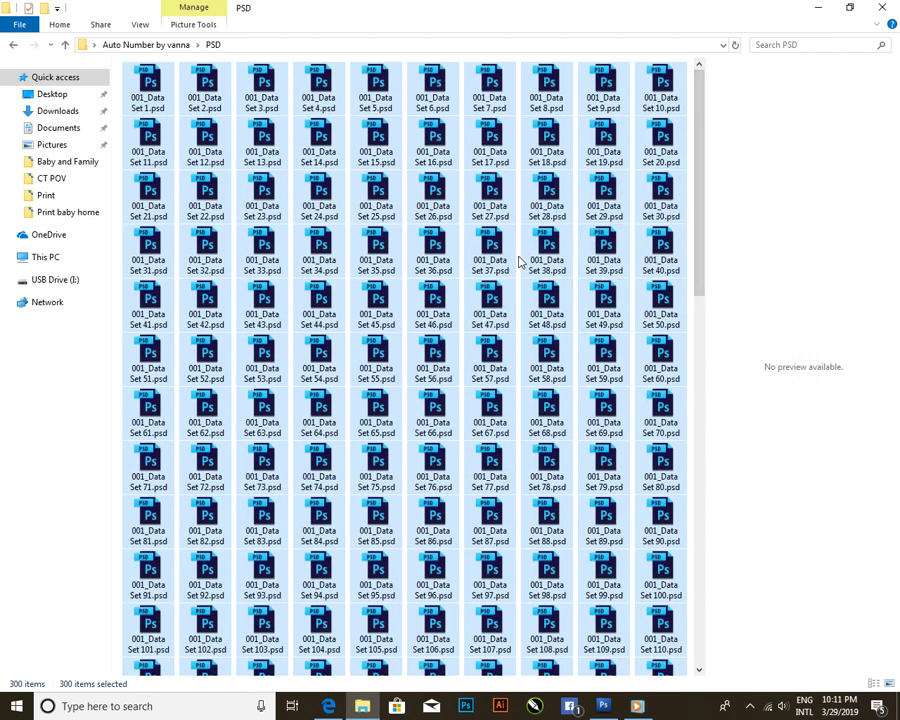
{"action": "scroll", "coordinate": [516, 256], "scroll_direction": "down", "scroll_amount": 1}
{"action": "scroll", "coordinate": [517, 270], "scroll_direction": "down", "scroll_amount": 5}
{"action": "scroll", "coordinate": [517, 330], "scroll_direction": "up", "scroll_amount": 2}
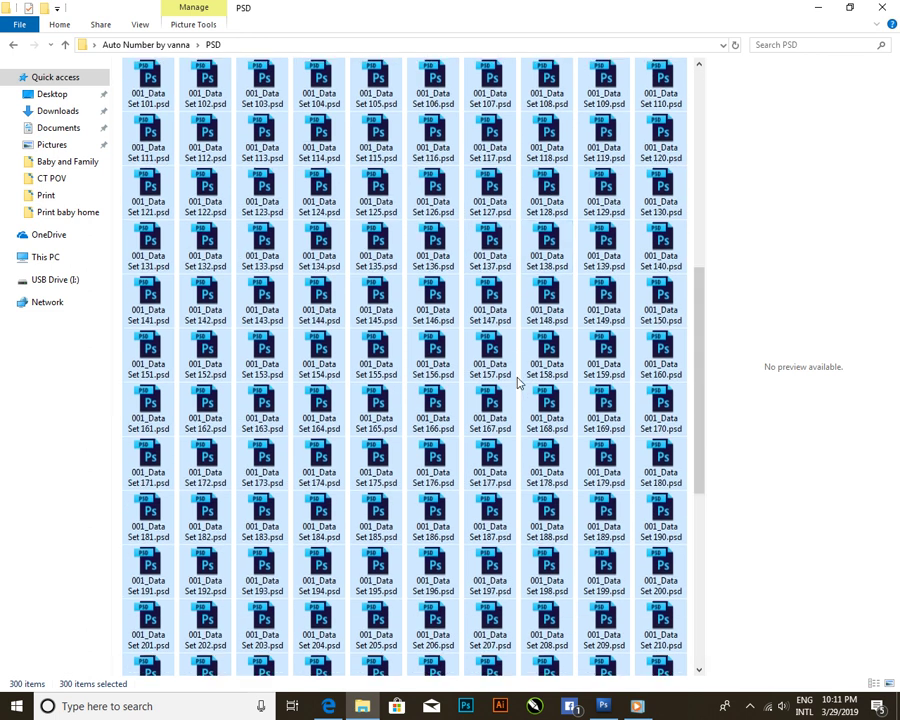
{"action": "scroll", "coordinate": [456, 335], "scroll_direction": "up", "scroll_amount": 6}
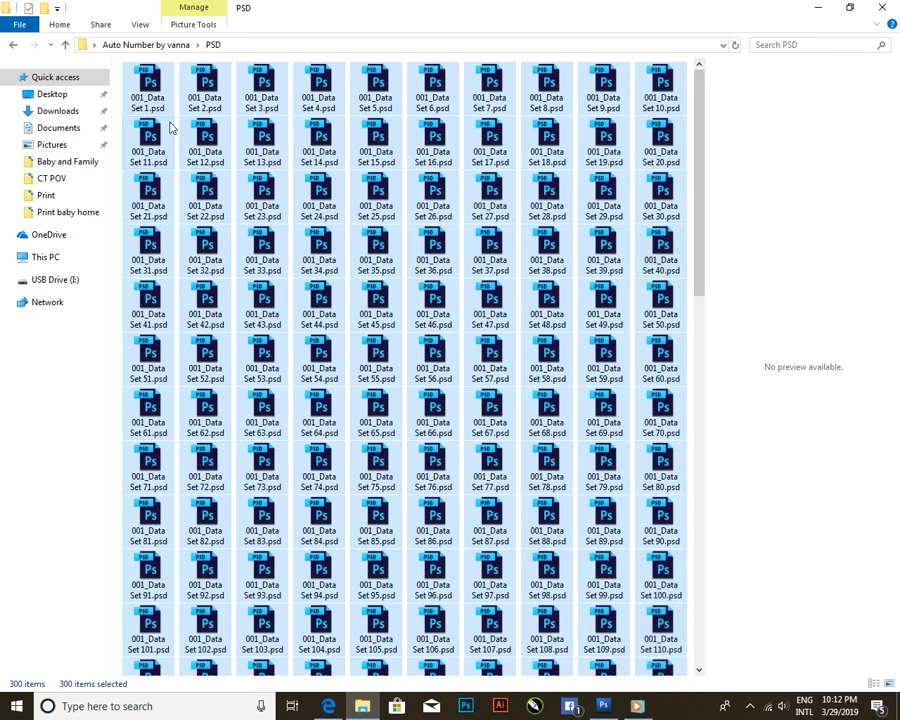
{"action": "left_click", "coordinate": [150, 92]}
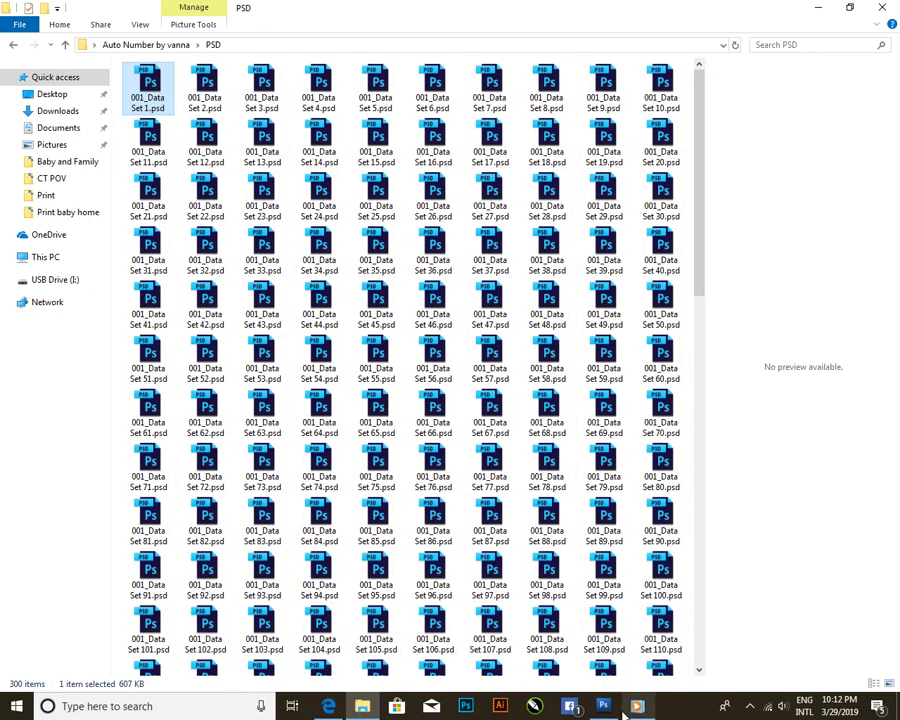
- Open 001_Data Set 1.psd in Photoshop by dragging it in from Explorer
{"action": "mouse_move", "coordinate": [150, 90]}
{"action": "left_mouse_down"}
{"action": "mouse_move", "coordinate": [238, 167]}
{"action": "mouse_move", "coordinate": [604, 703]}
{"action": "mouse_move", "coordinate": [345, 225]}
{"action": "left_mouse_up"}
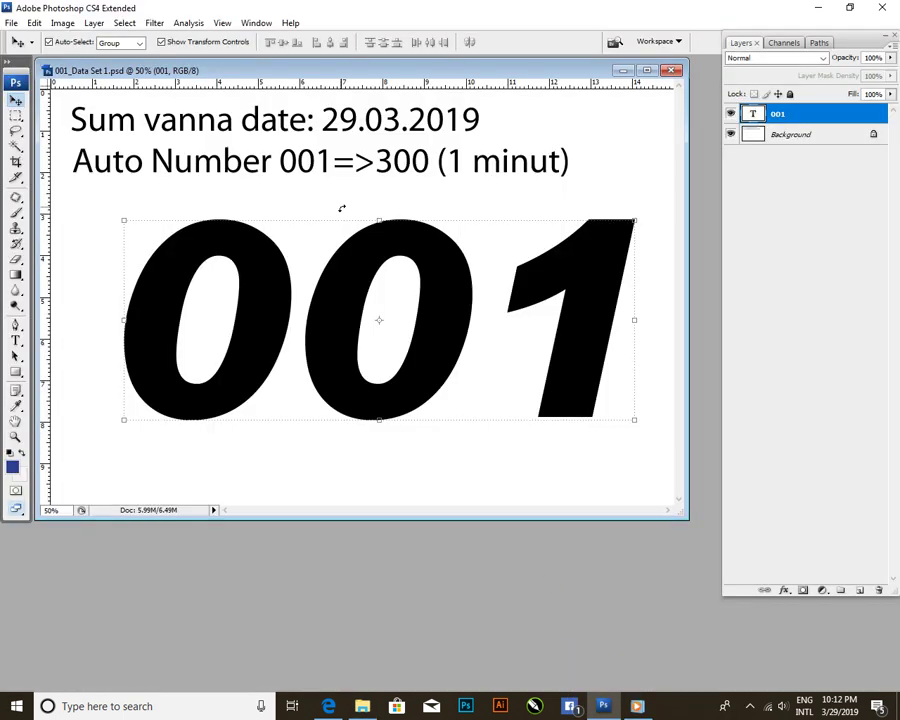
{"action": "left_click", "coordinate": [11, 22]}
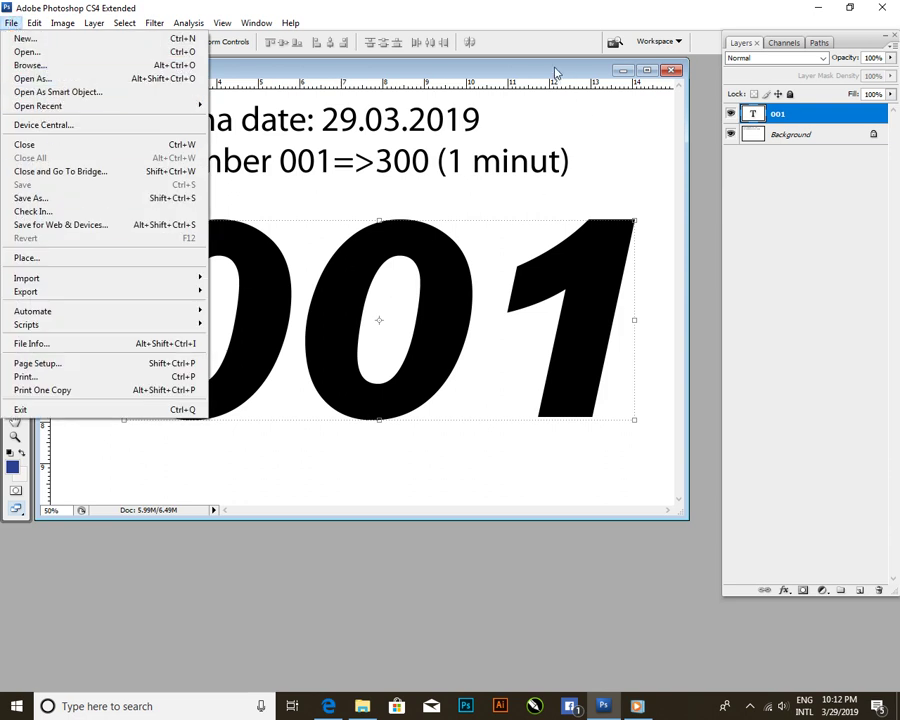
{"action": "left_click", "coordinate": [557, 73]}
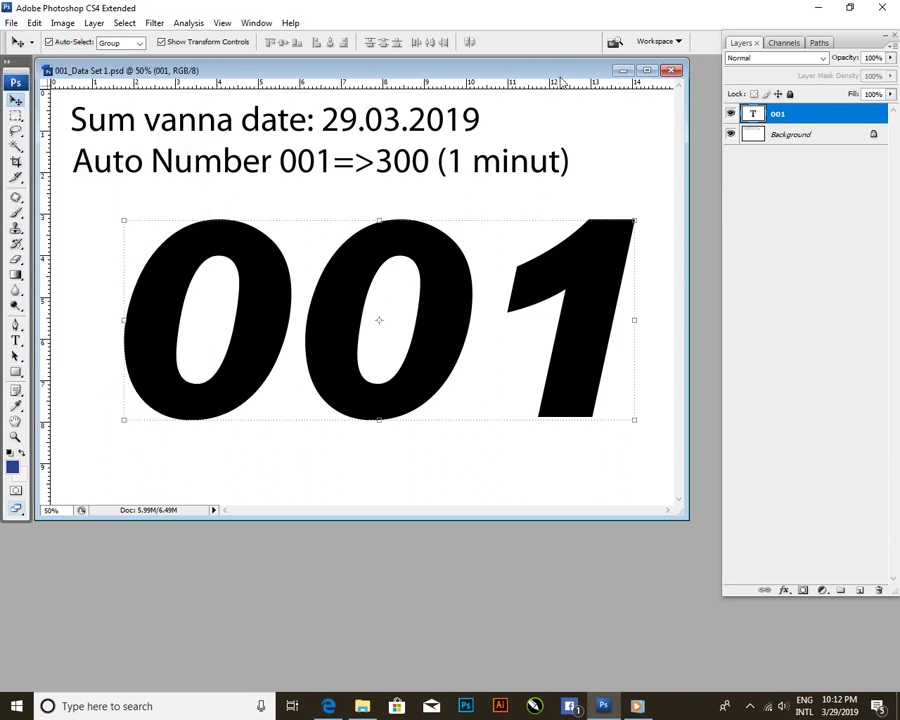
- Dock the Actions panel beside the Layers panel and begin a new action
{"action": "left_click", "coordinate": [249, 23]}
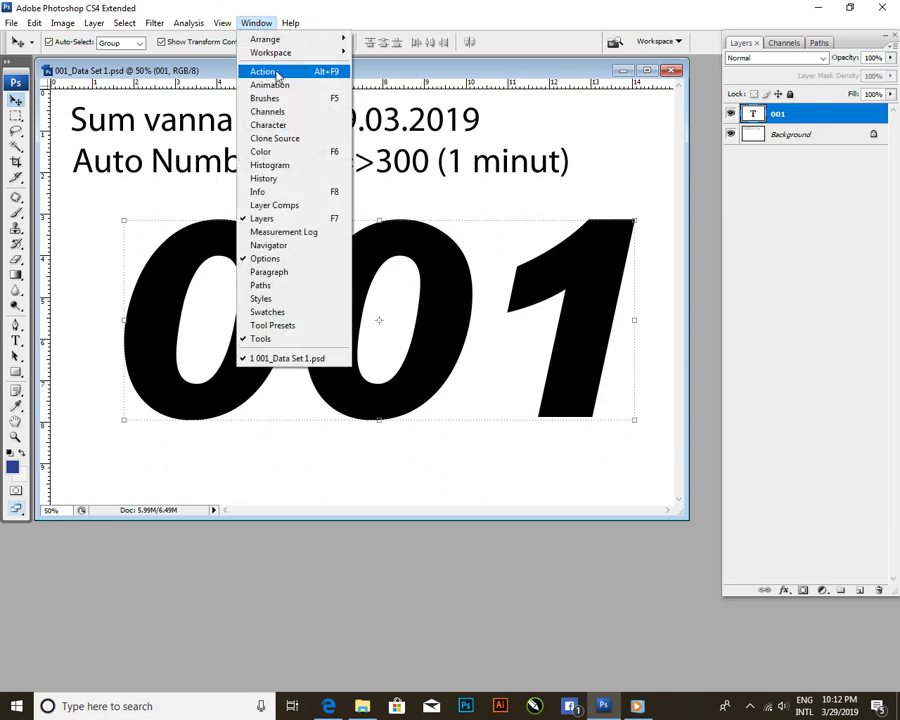
{"action": "left_click", "coordinate": [275, 73]}
{"action": "mouse_move", "coordinate": [163, 88]}
{"action": "left_mouse_down"}
{"action": "mouse_move", "coordinate": [739, 183]}
{"action": "mouse_move", "coordinate": [671, 183]}
{"action": "left_mouse_up"}
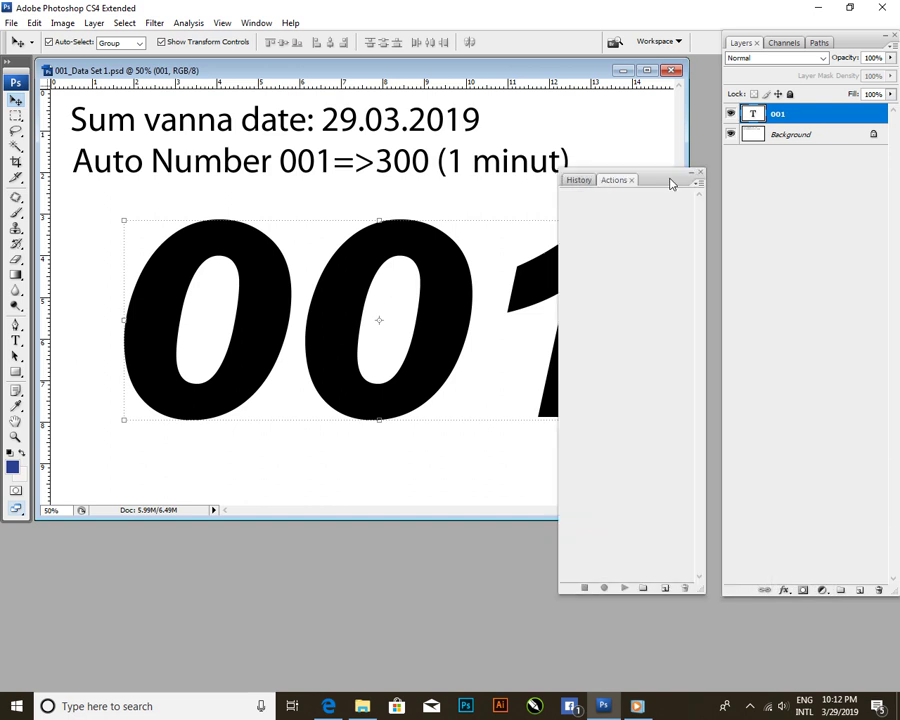
{"action": "left_click", "coordinate": [665, 590]}
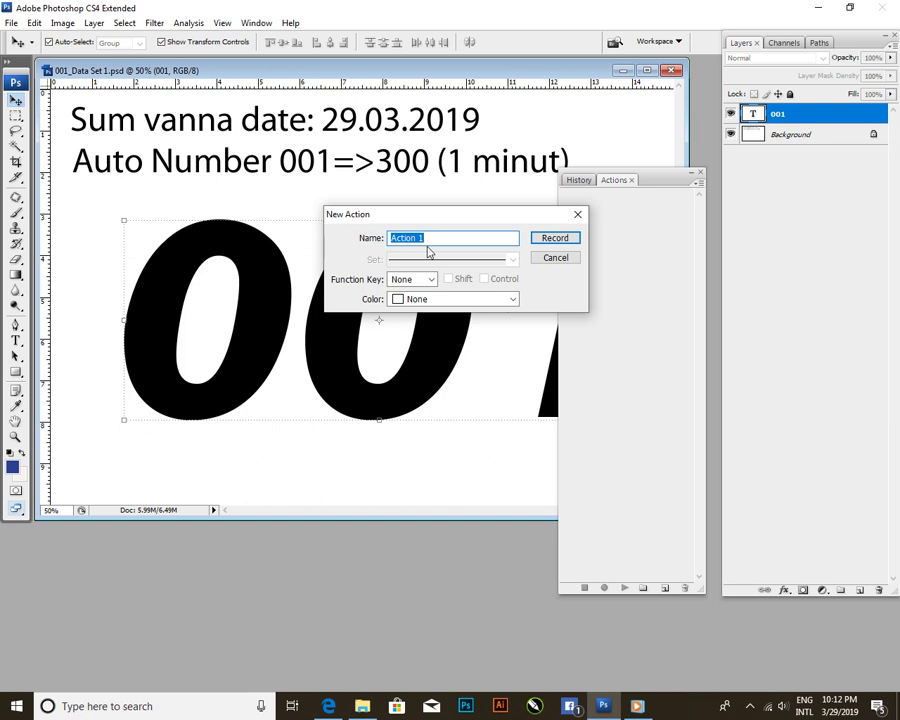
- Record Action 1, flattening the ticket into a single Background layer as its first step
{"action": "left_click", "coordinate": [555, 238]}
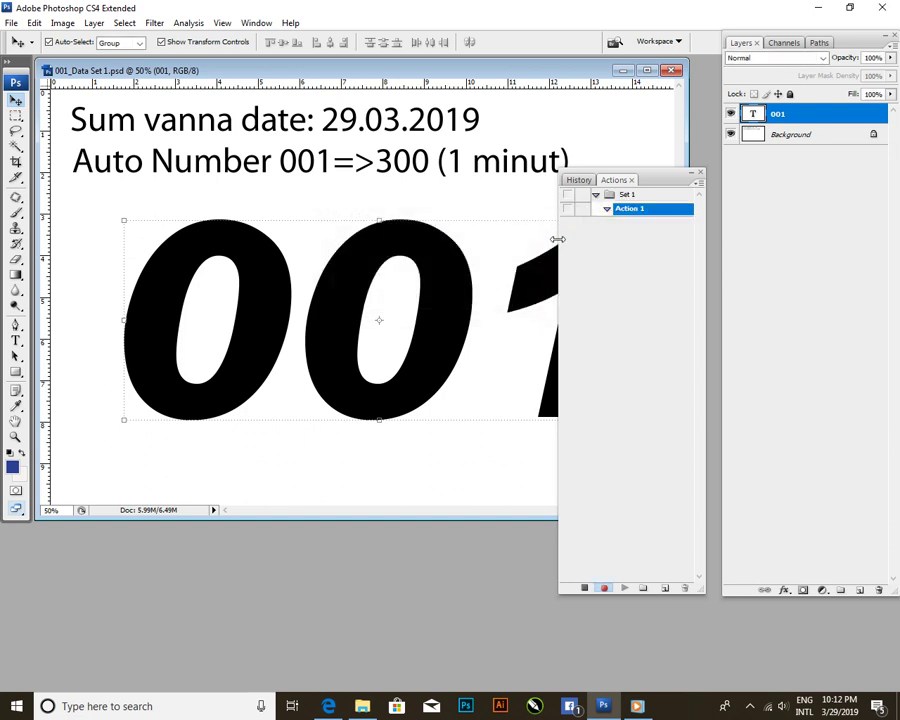
{"action": "right_click", "coordinate": [812, 120]}
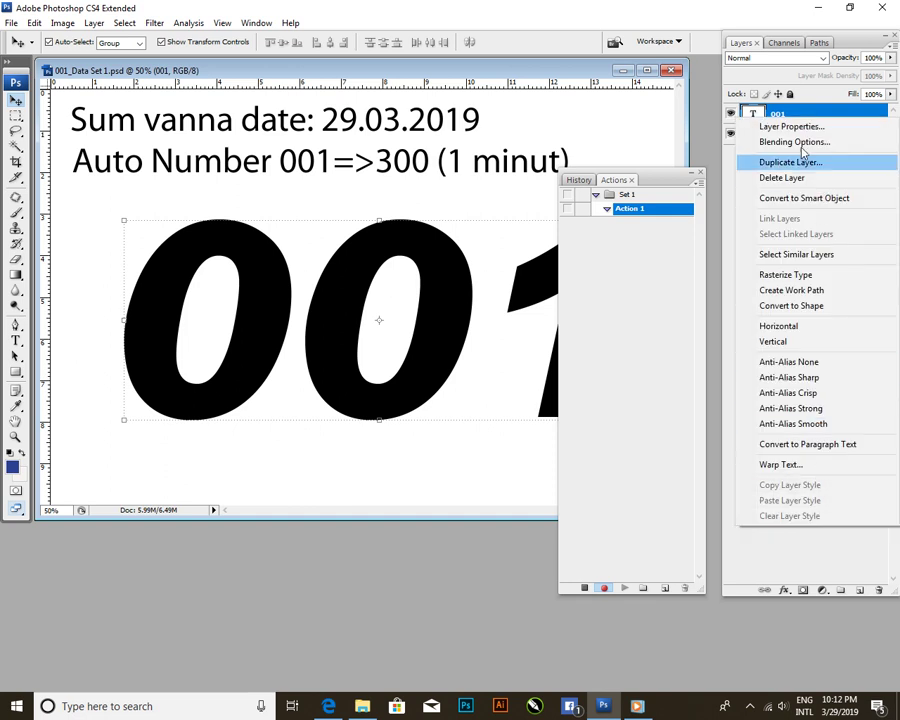
{"action": "left_click", "coordinate": [733, 165]}
{"action": "right_click", "coordinate": [799, 136]}
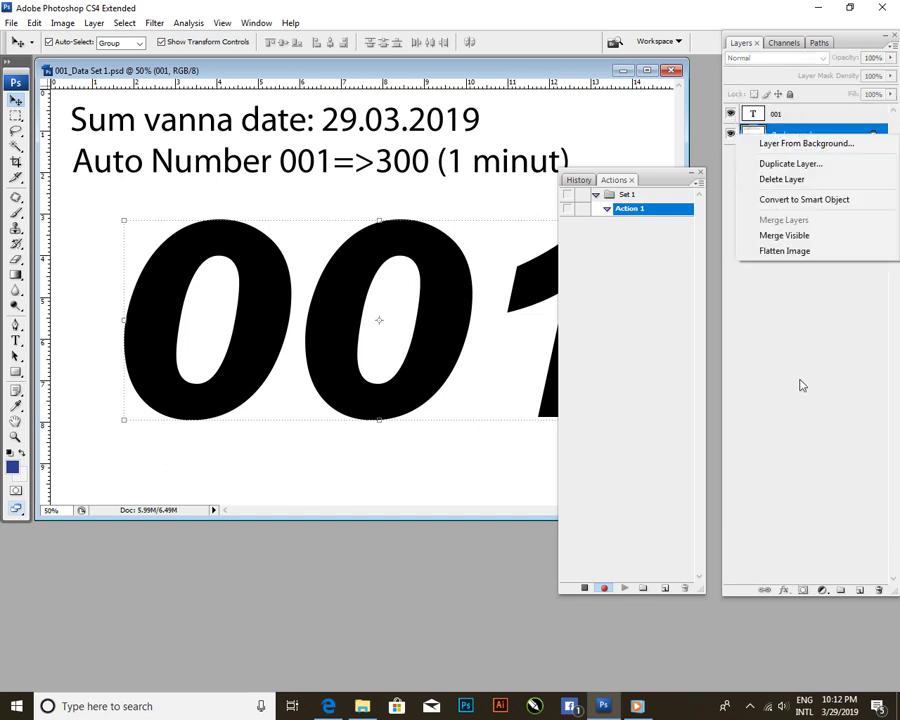
{"action": "left_click", "coordinate": [789, 251]}
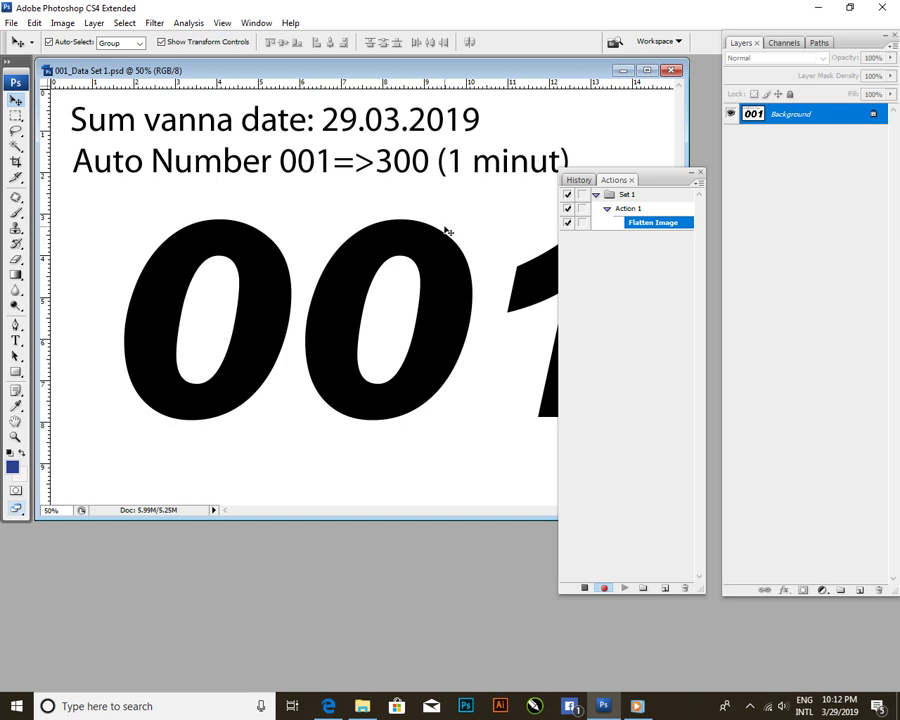
{"action": "left_click", "coordinate": [12, 22]}
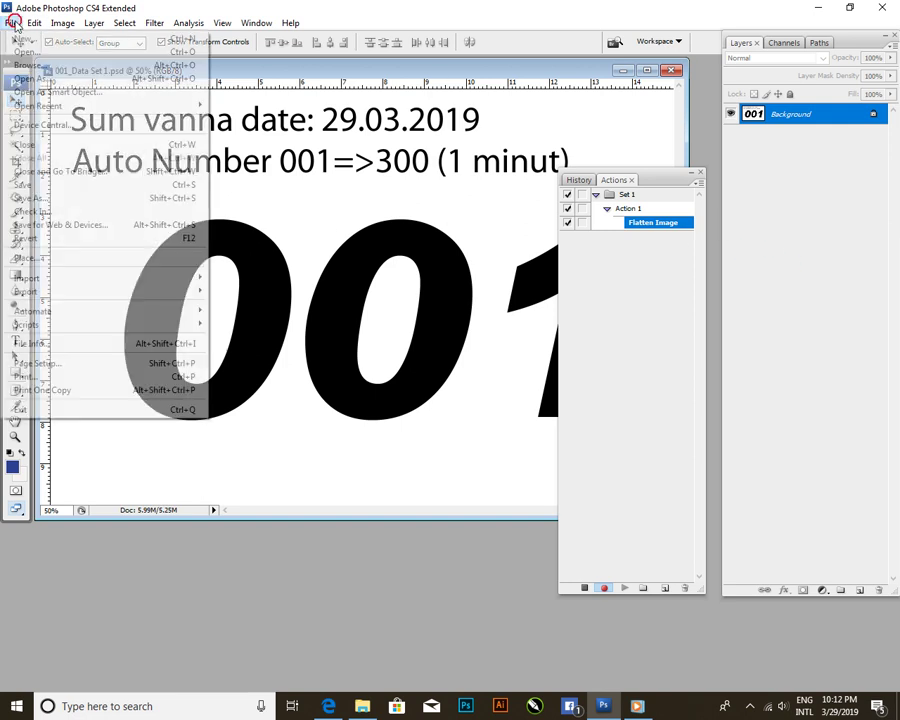
- Save the ticket as 001_Data Set 1.jpg in JPEG format at quality 8
{"action": "left_click", "coordinate": [55, 200]}
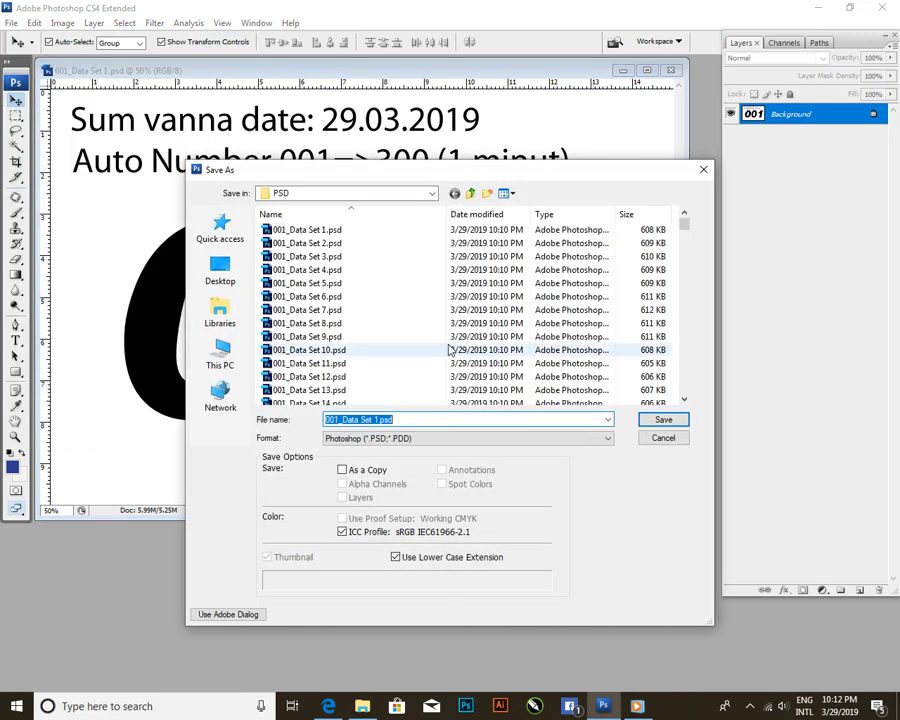
{"action": "left_click", "coordinate": [439, 441]}
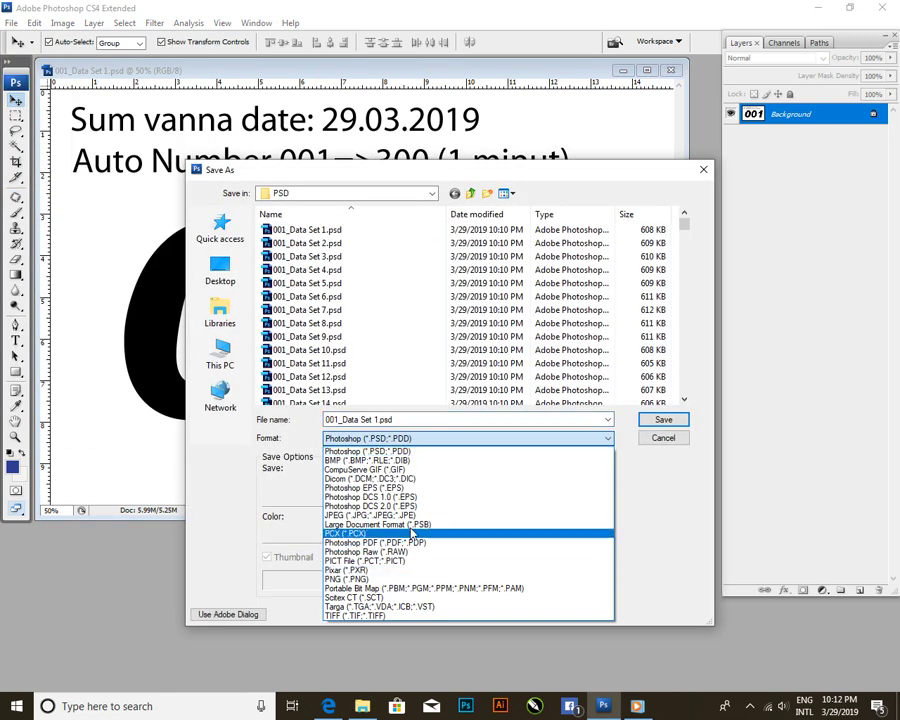
{"action": "left_click", "coordinate": [411, 516]}
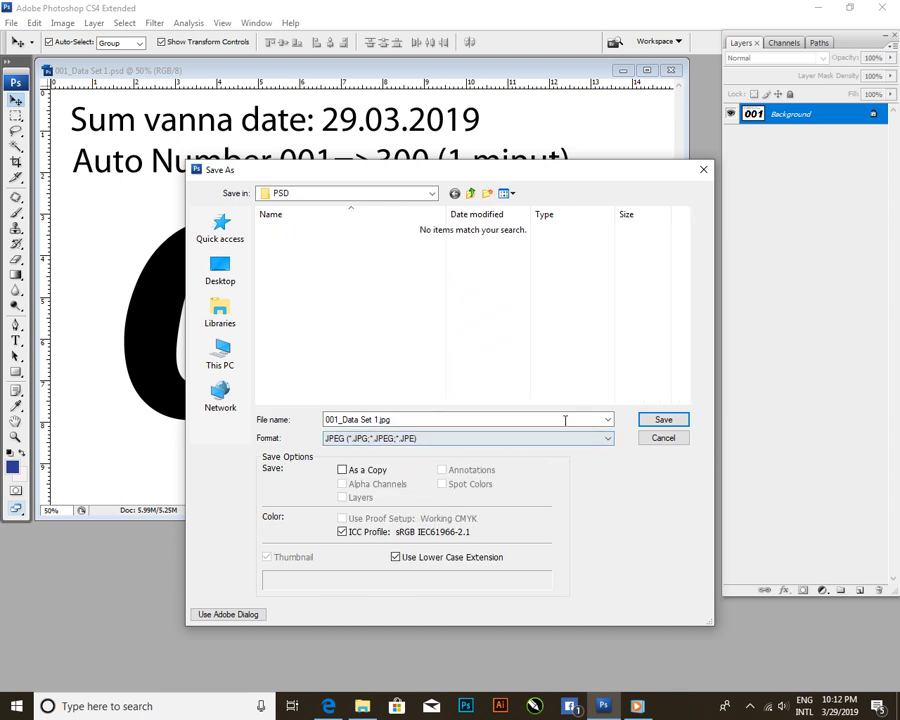
{"action": "left_click", "coordinate": [665, 424]}
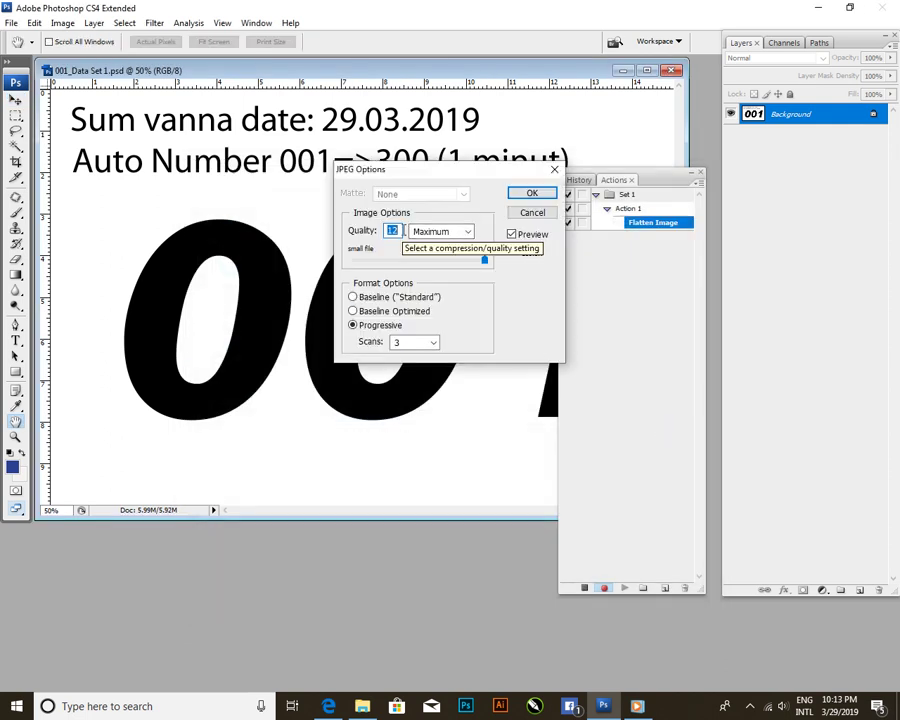
{"action": "type", "text": "8"}
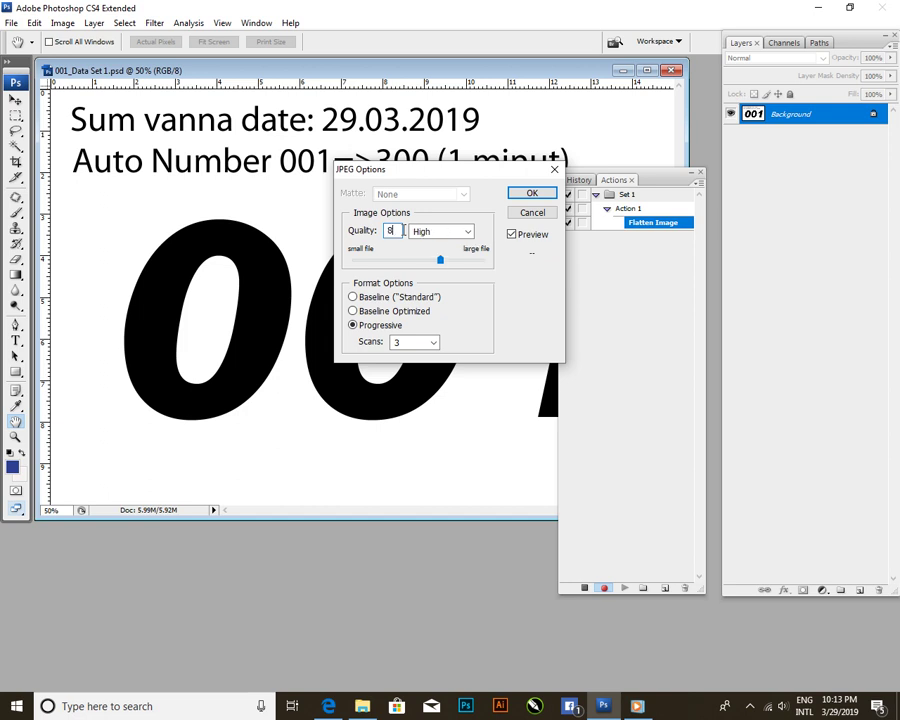
{"action": "left_click", "coordinate": [546, 197]}
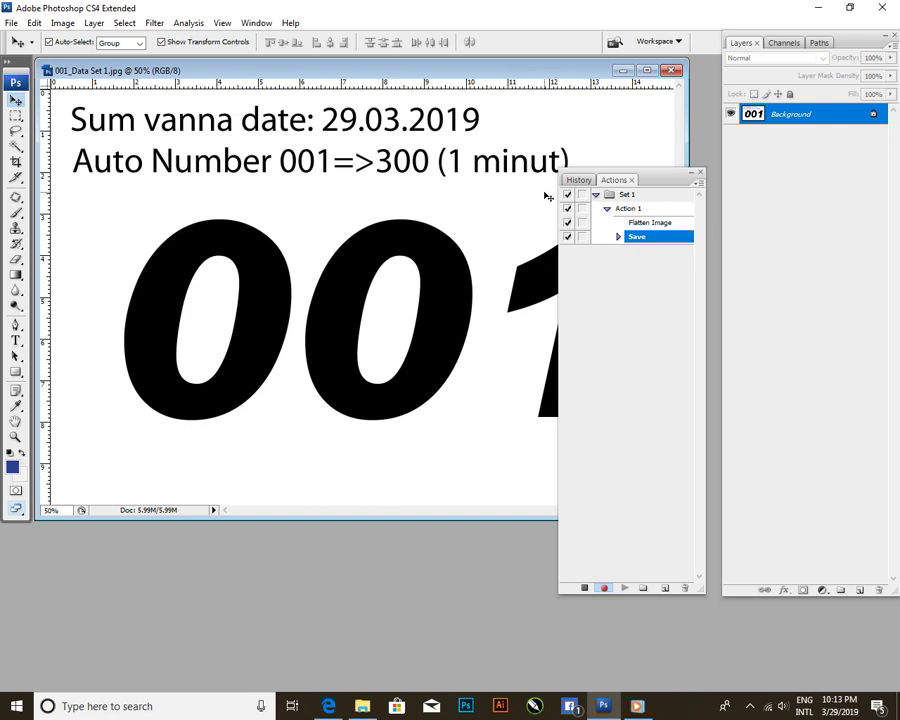
- Close the document as a recorded step, stop recording, and collapse Action 1
{"action": "left_click", "coordinate": [671, 70]}
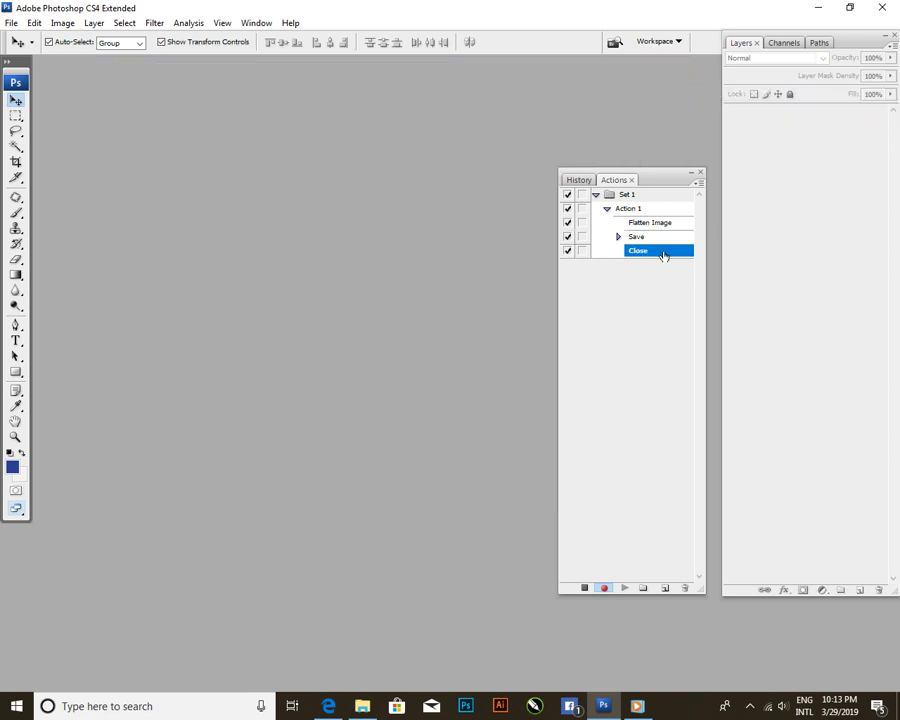
{"action": "left_click", "coordinate": [584, 589]}
{"action": "left_click", "coordinate": [613, 209]}
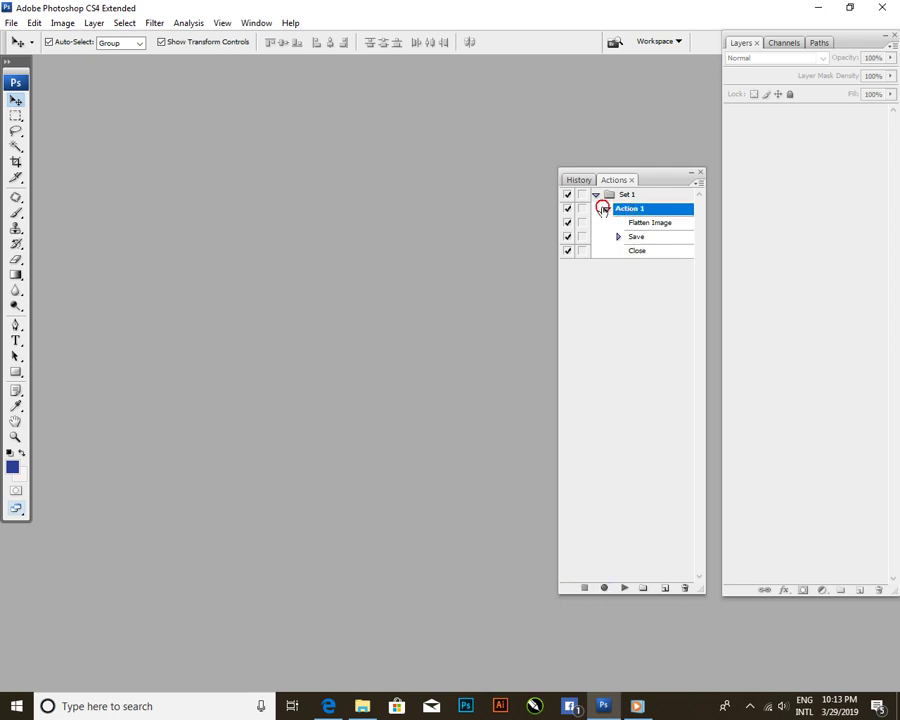
{"action": "left_click", "coordinate": [604, 208]}
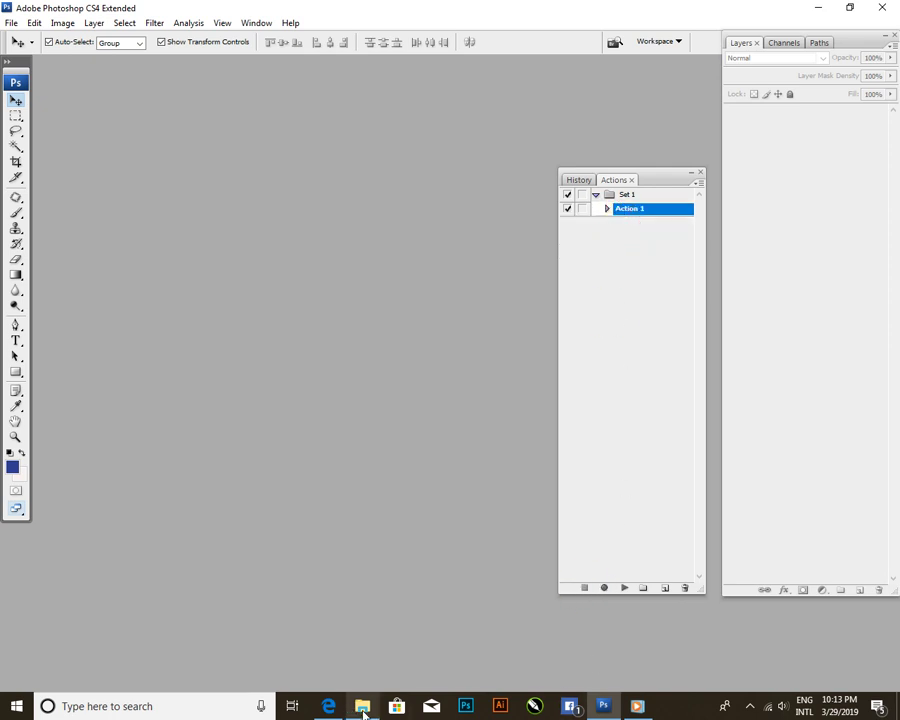
{"action": "left_click", "coordinate": [362, 706]}
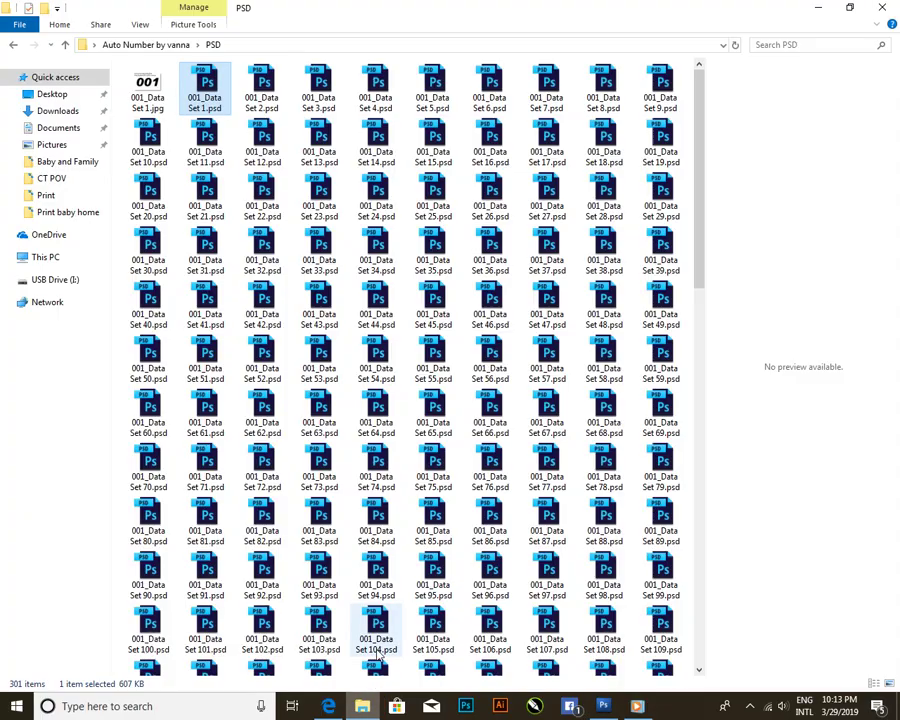
- Move 001_Data Set 1.jpg and 001_Data Set 1.psd into the Auto Number by vanna folder
{"action": "left_click", "coordinate": [145, 88], "text": "ctrl"}
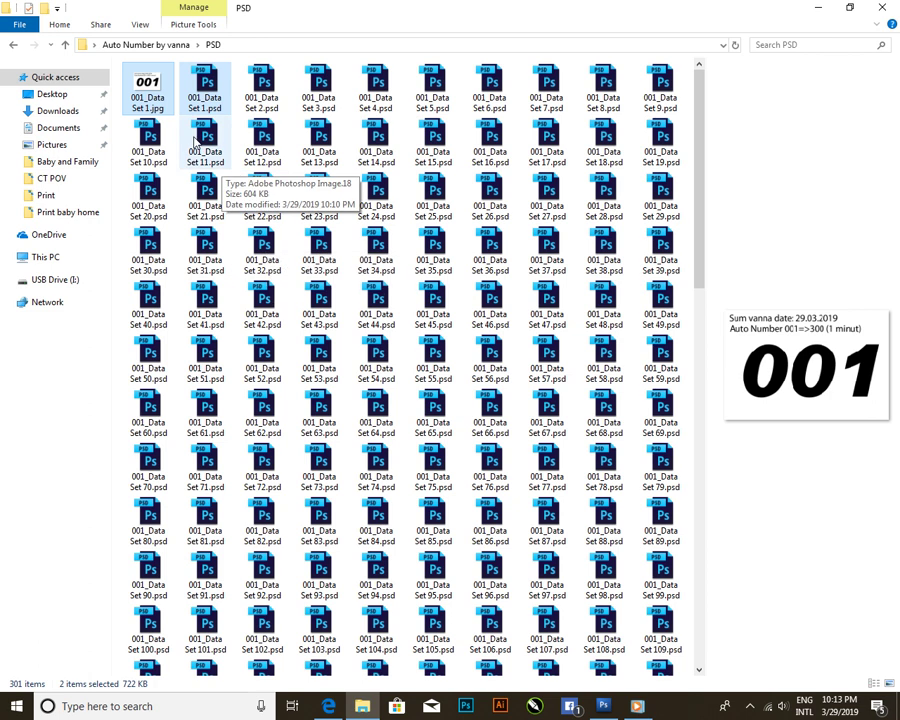
{"action": "left_click", "coordinate": [65, 44]}
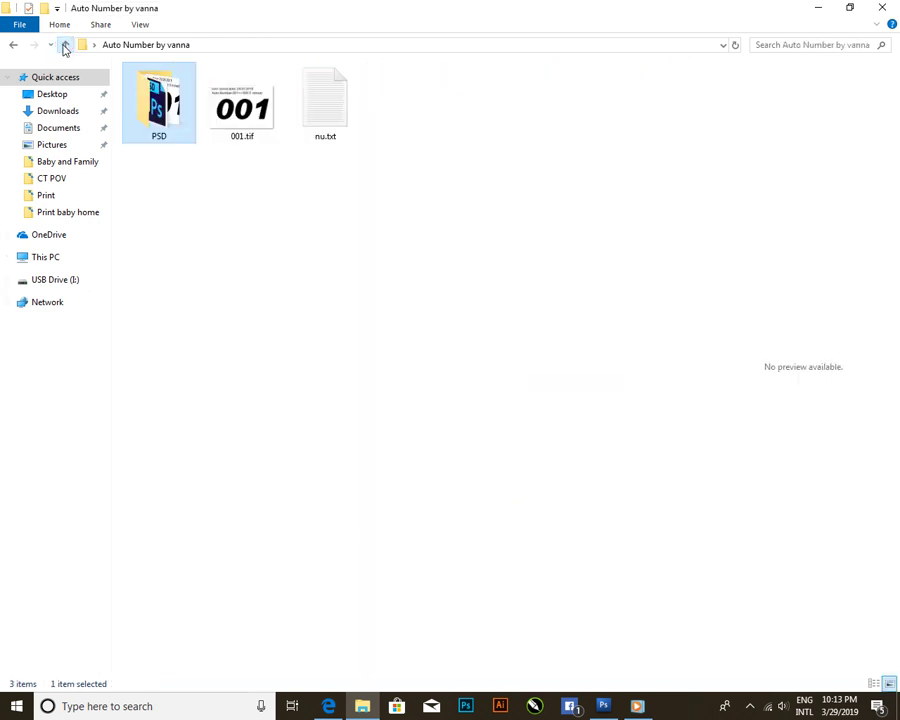
{"action": "right_click", "coordinate": [278, 208]}
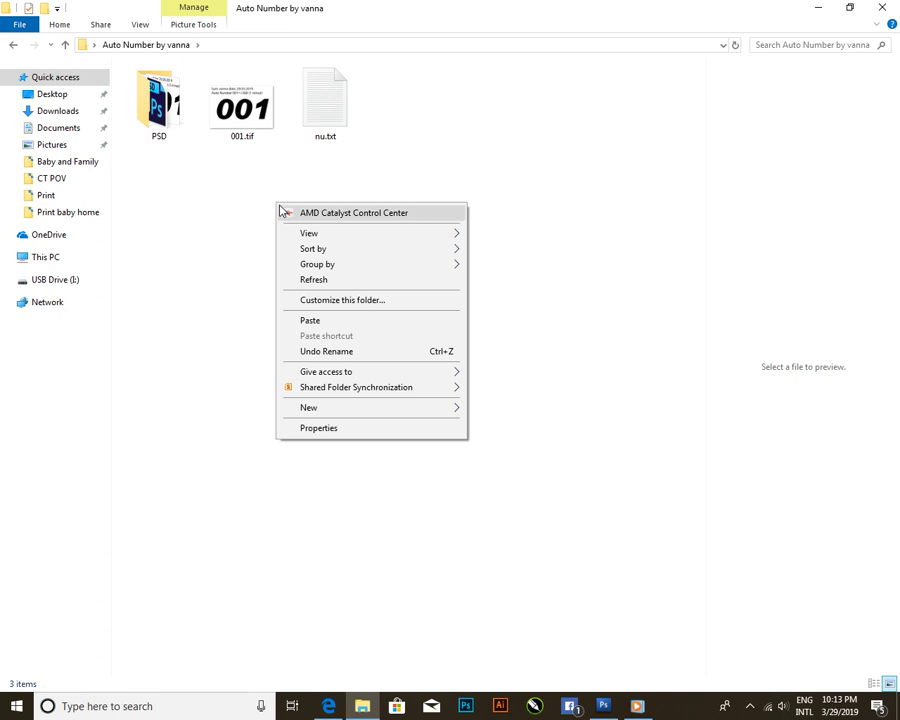
{"action": "left_click", "coordinate": [332, 320]}
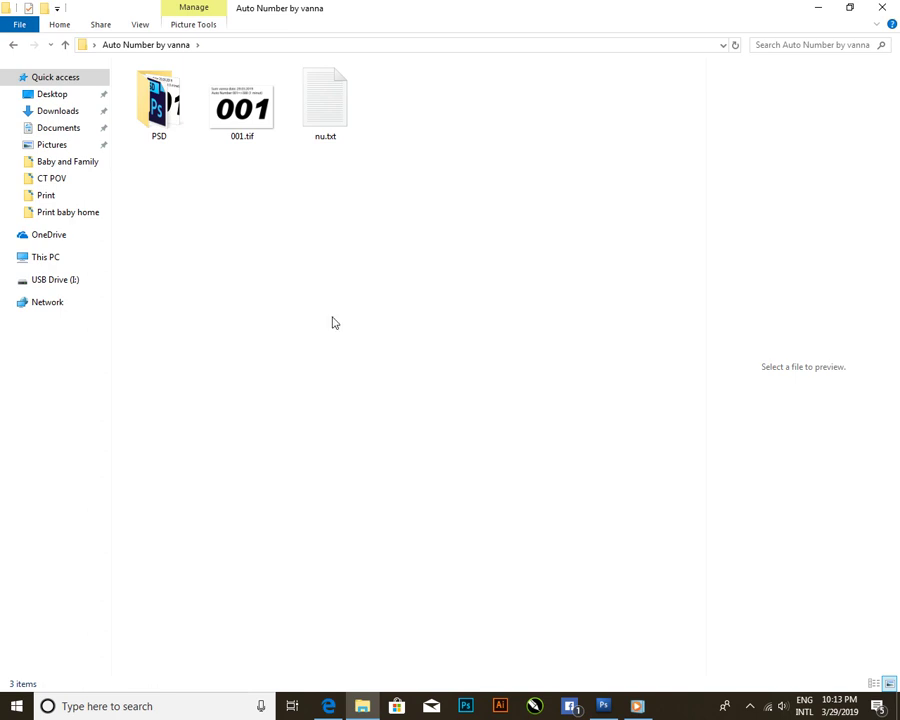
- Reopen the PSD folder, now holding 299 files, and return to Photoshop
{"action": "left_click", "coordinate": [437, 224]}
{"action": "double_click", "coordinate": [176, 114]}
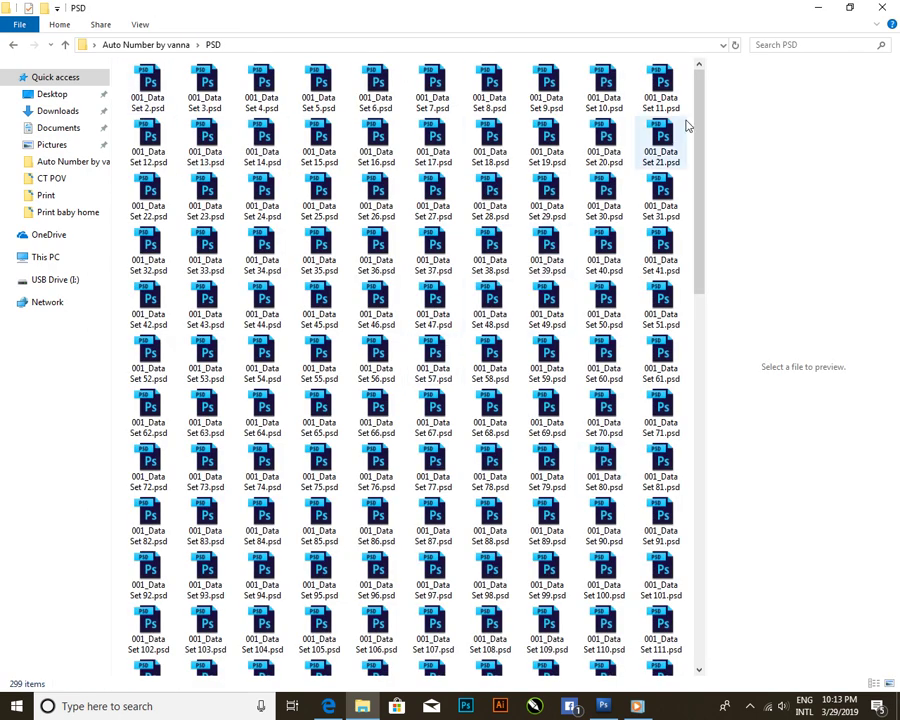
{"action": "mouse_move", "coordinate": [703, 188]}
{"action": "left_mouse_down"}
{"action": "mouse_move", "coordinate": [709, 672]}
{"action": "mouse_move", "coordinate": [709, 210]}
{"action": "mouse_move", "coordinate": [692, 466]}
{"action": "mouse_move", "coordinate": [698, 591]}
{"action": "mouse_move", "coordinate": [698, 152]}
{"action": "left_mouse_up"}
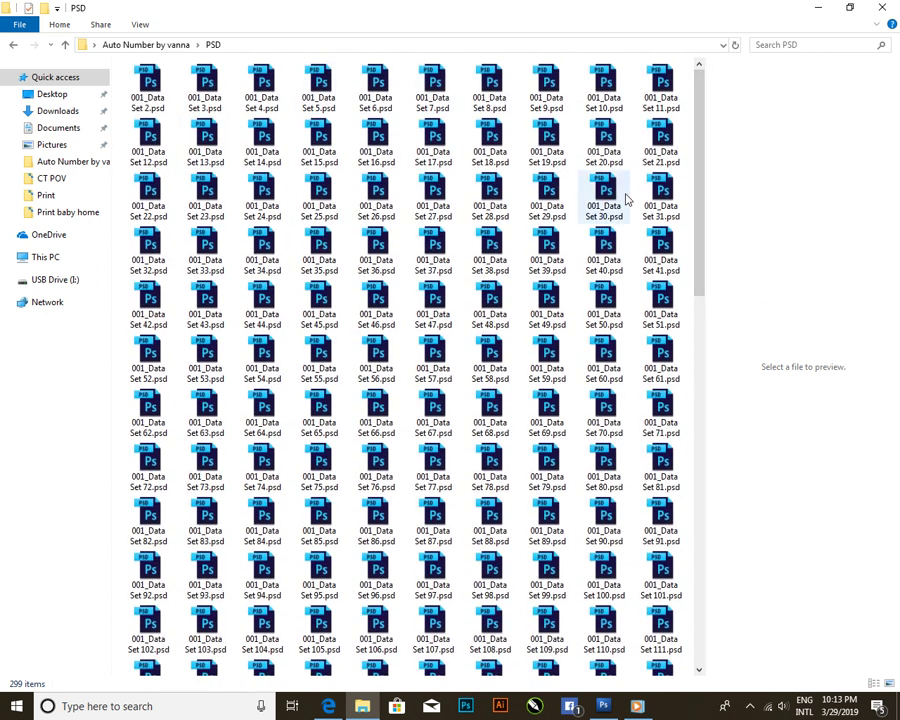
{"action": "left_click", "coordinate": [604, 706]}
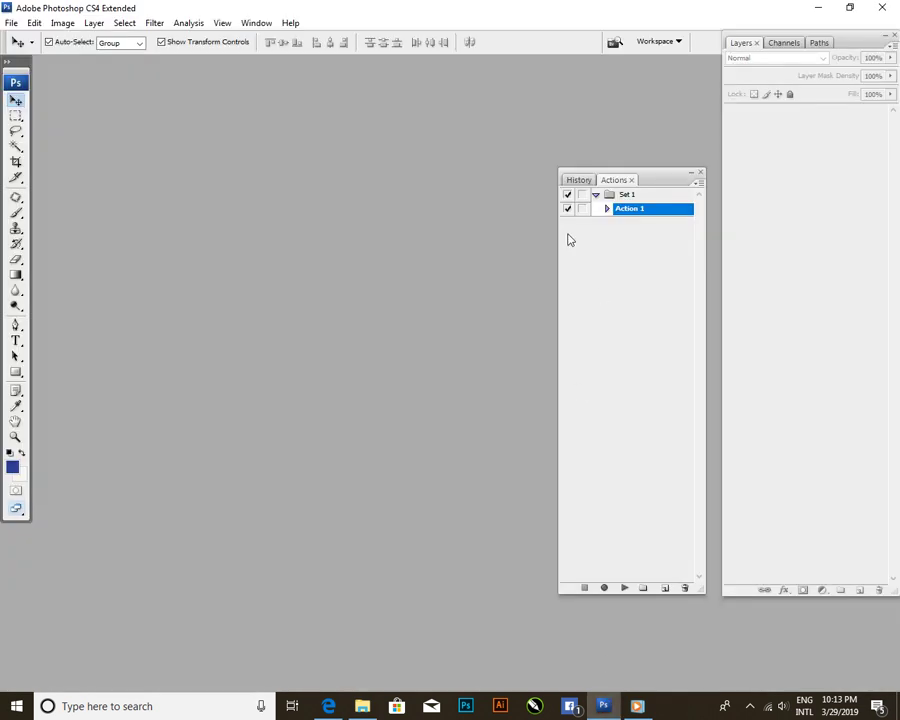
- Set up a Batch run that plays Action 1 from Set 1
{"action": "left_click", "coordinate": [14, 25]}
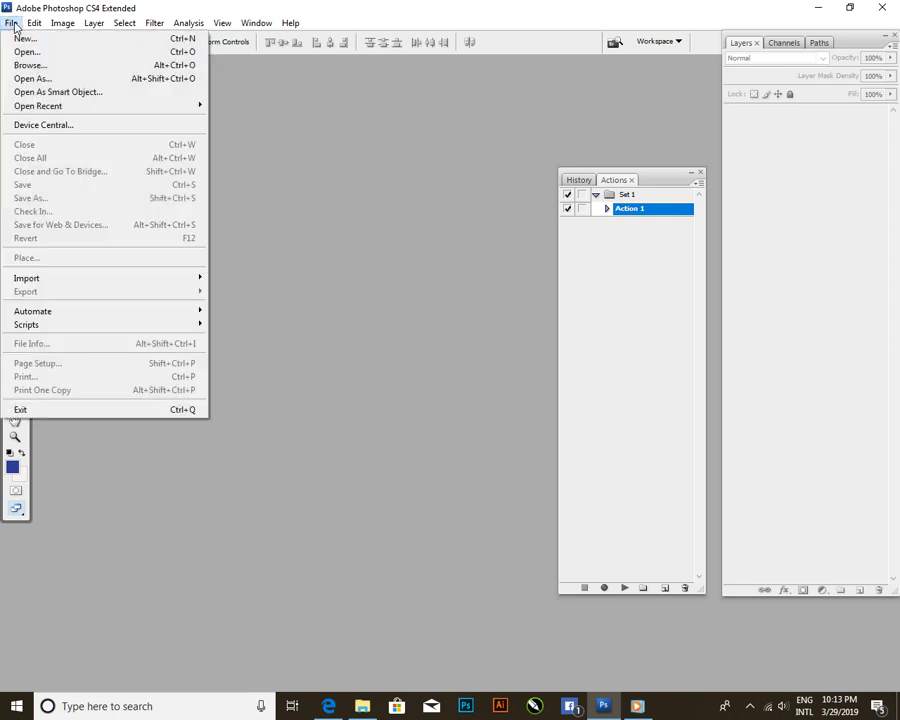
{"action": "mouse_move", "coordinate": [33, 311]}
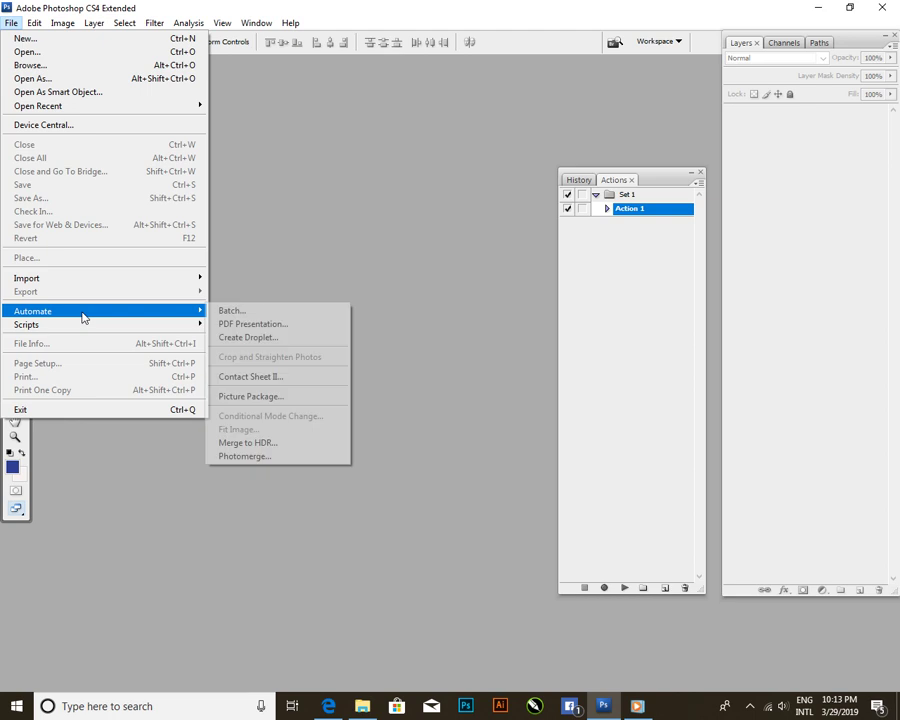
{"action": "left_click", "coordinate": [240, 310]}
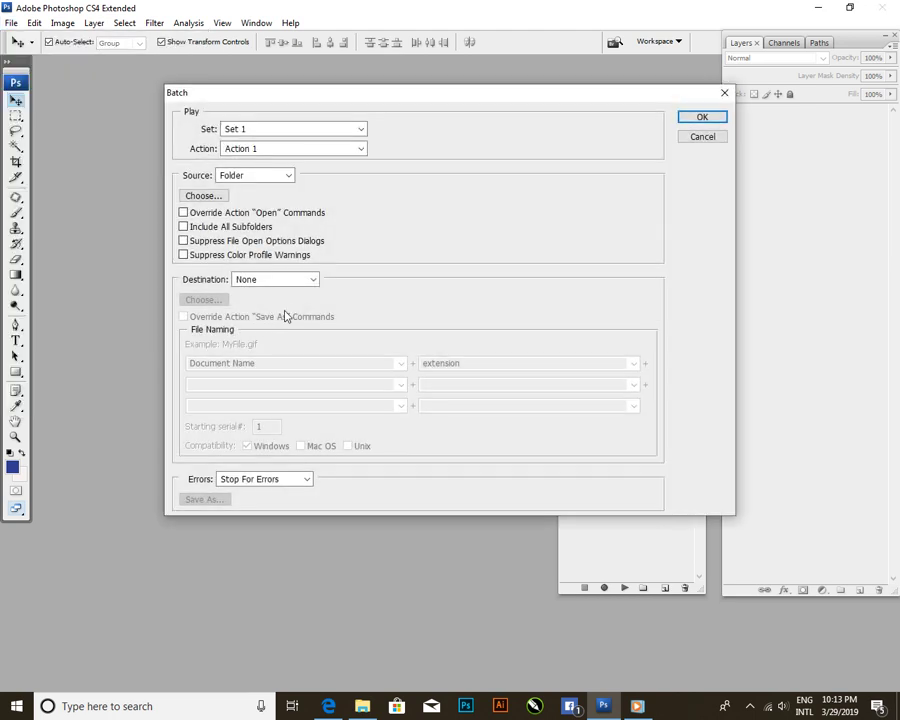
{"action": "left_click", "coordinate": [316, 150]}
{"action": "left_click", "coordinate": [317, 152]}
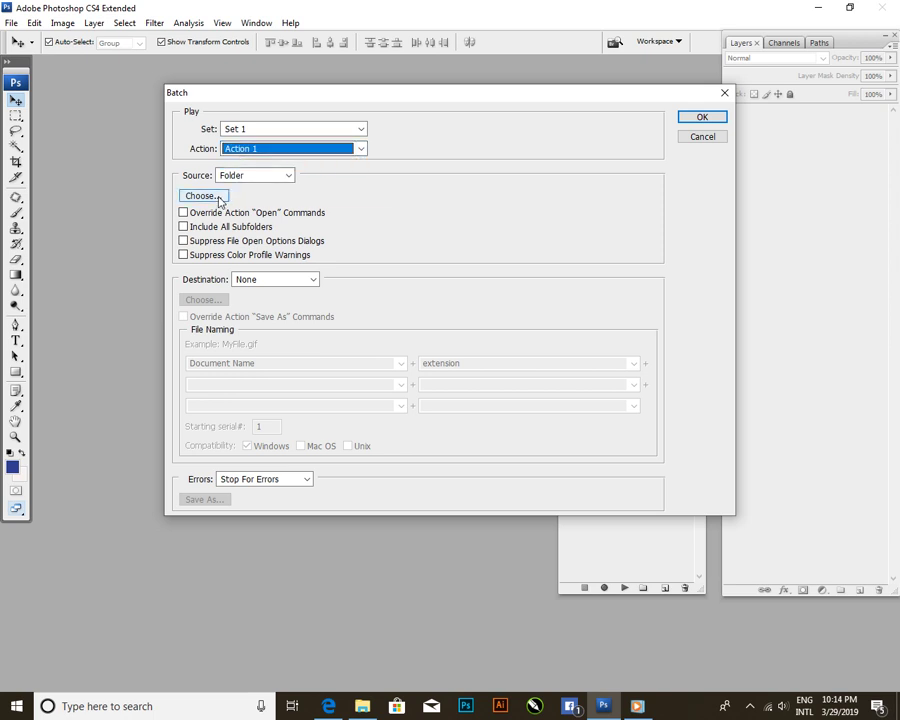
- Set the batch source to the PSD folder and the destination to Save and Close
{"action": "left_click", "coordinate": [219, 197]}
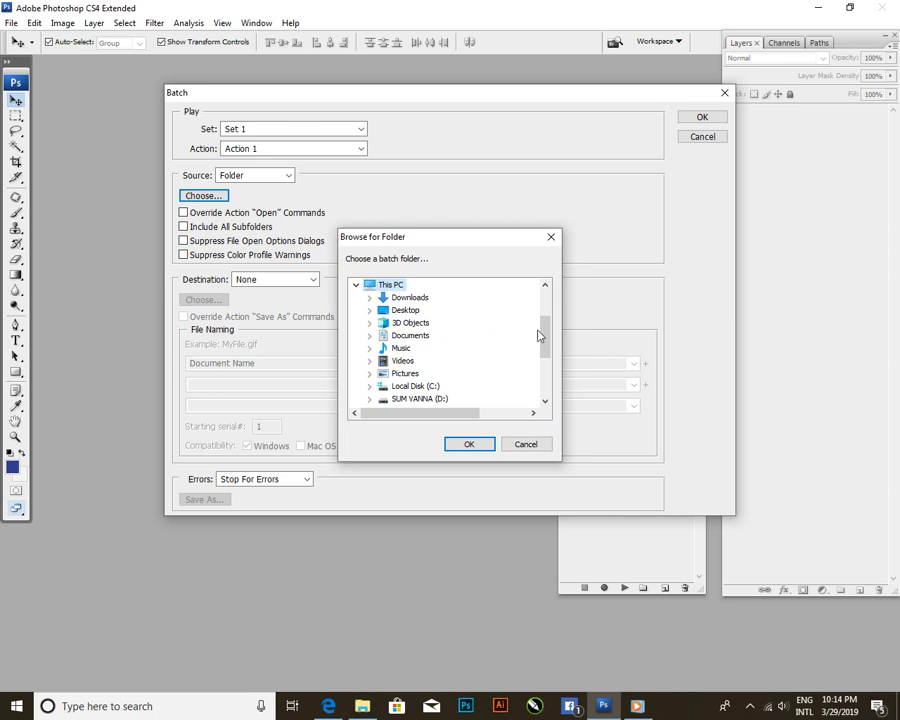
{"action": "left_click_drag", "start_coordinate": [546, 345], "coordinate": [546, 402]}
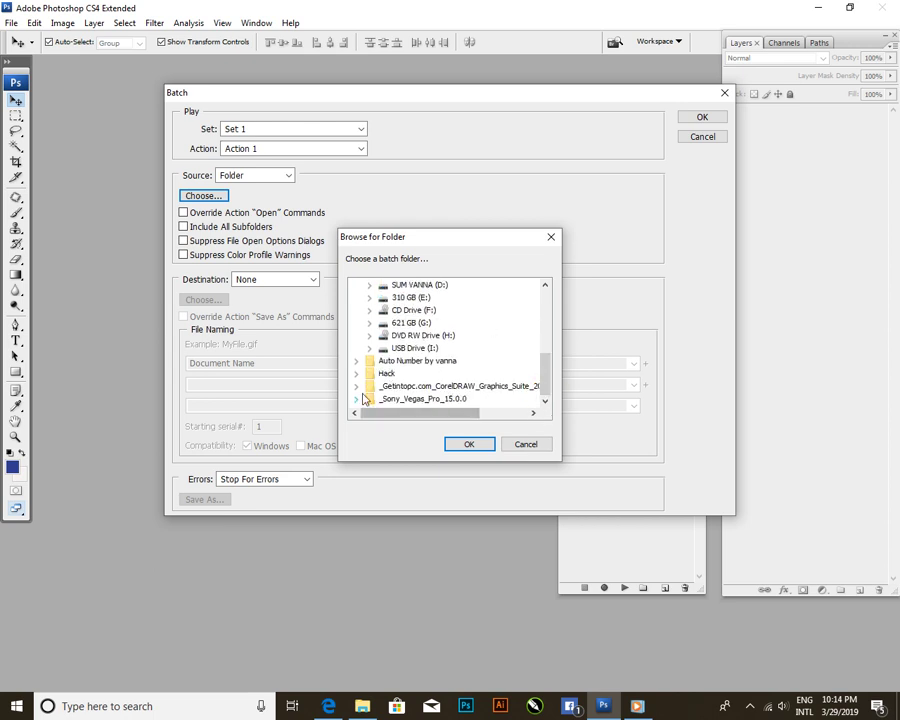
{"action": "left_click", "coordinate": [356, 362]}
{"action": "left_click", "coordinate": [398, 373]}
{"action": "left_click", "coordinate": [469, 444]}
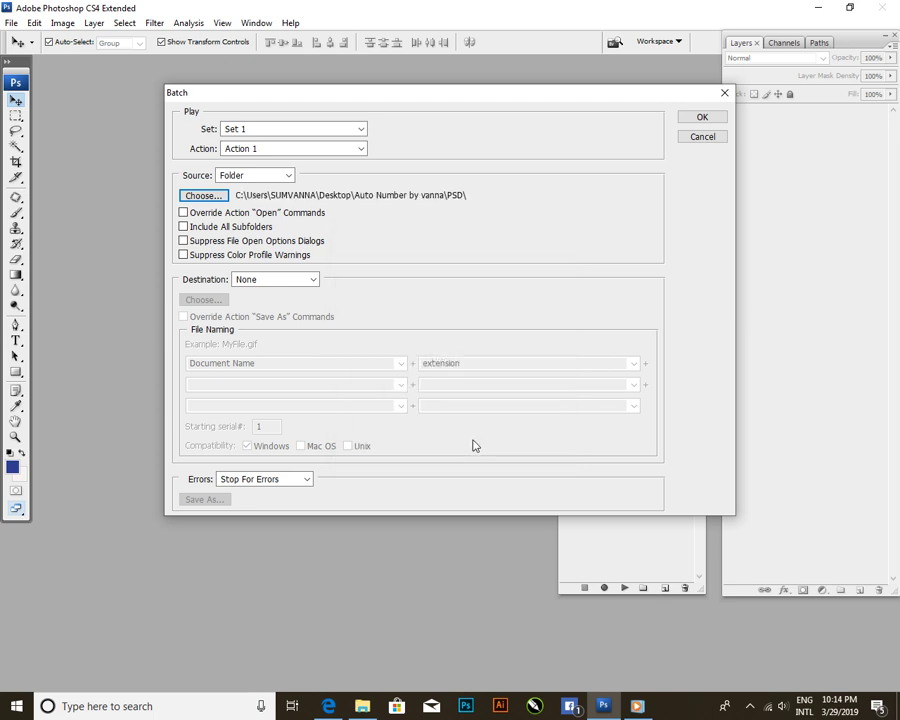
{"action": "left_click", "coordinate": [291, 284]}
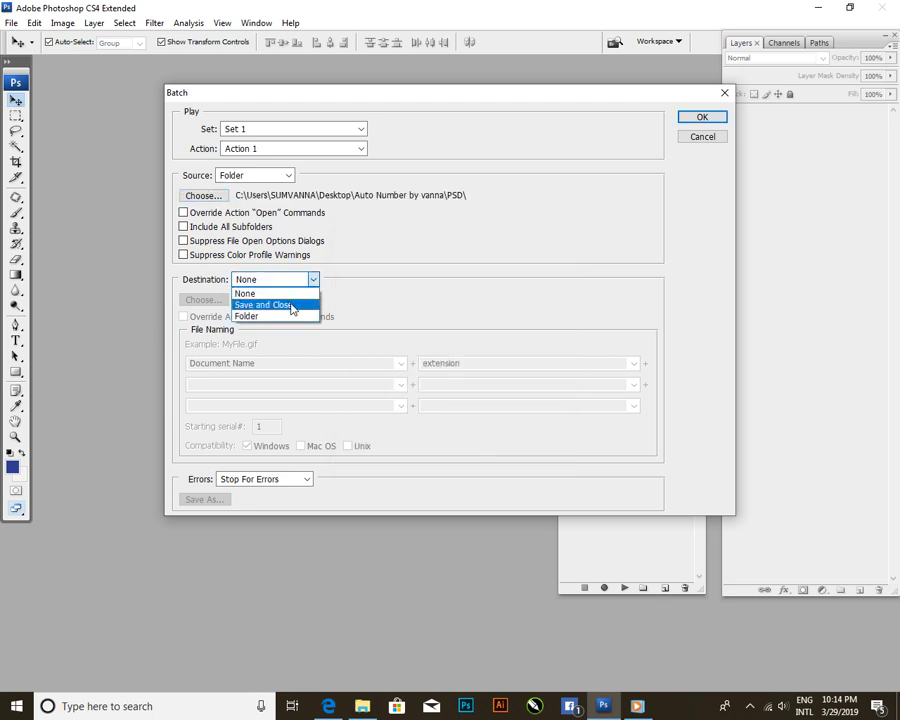
{"action": "left_click", "coordinate": [291, 305]}
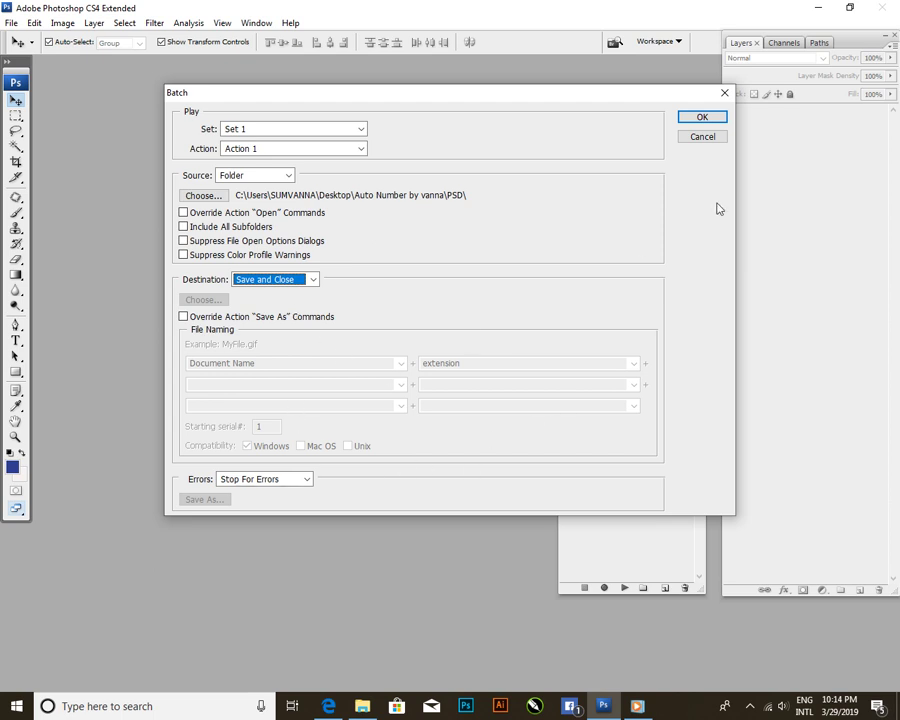
- Launch the batch conversion and bring the PSD folder window forward in Explorer
{"action": "left_click", "coordinate": [705, 119]}
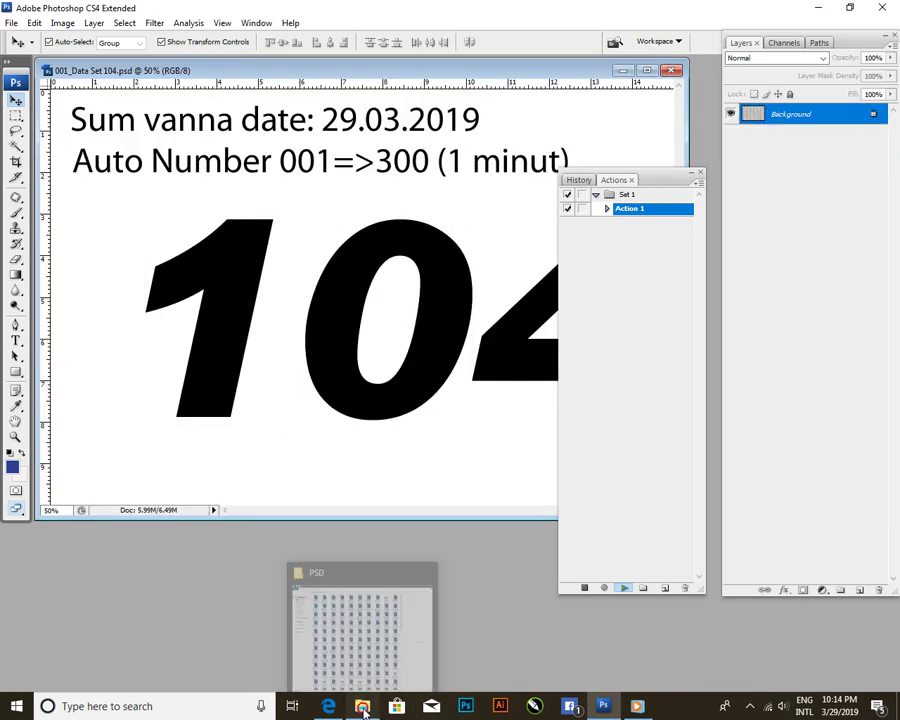
{"action": "left_click", "coordinate": [363, 709]}
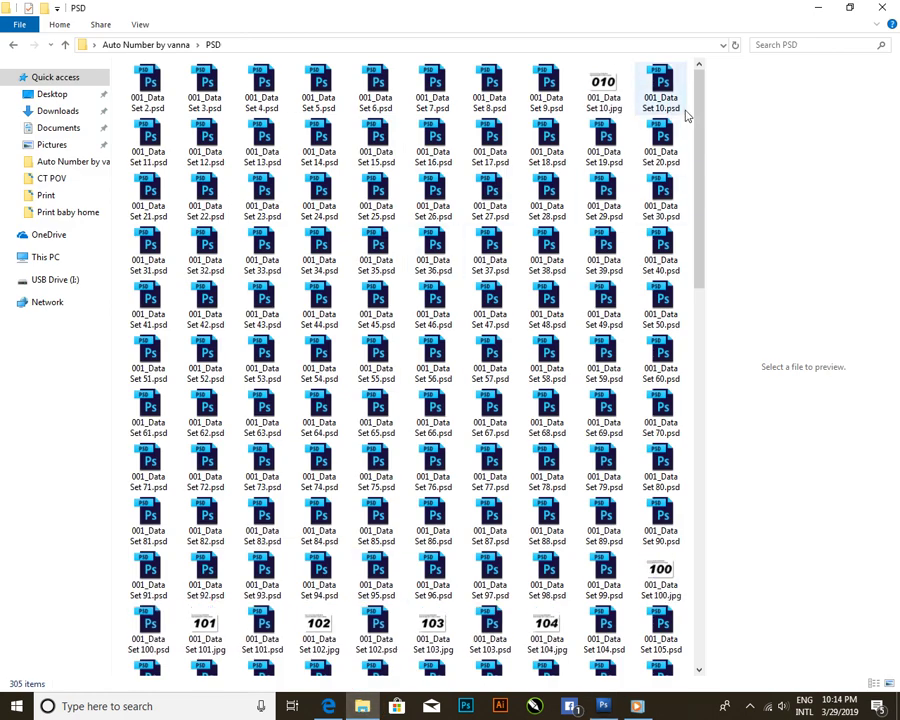
- Scroll the PSD folder and switch to Details view, showing new JPGs beside the PSDs
{"action": "left_click_drag", "start_coordinate": [700, 110], "coordinate": [701, 492]}
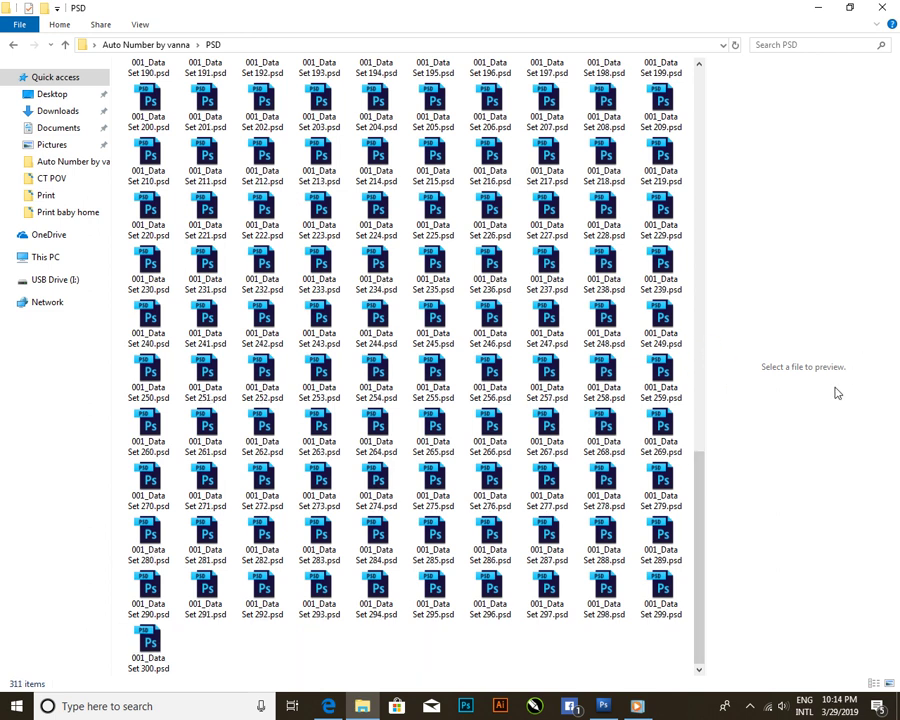
{"action": "left_click", "coordinate": [874, 684]}
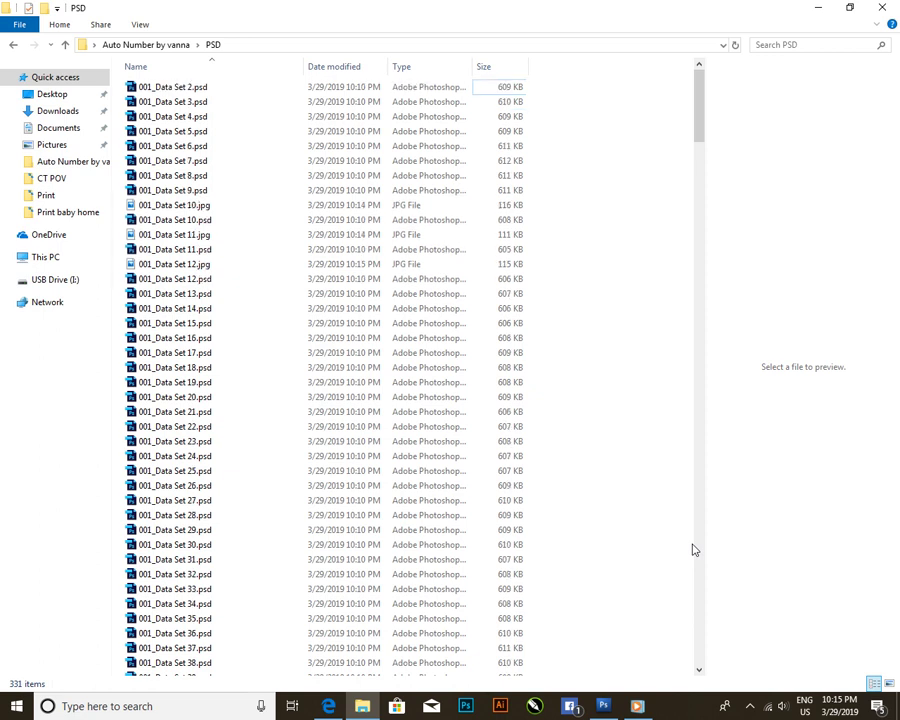
- Try large icons, small icons and list layouts for the folder, then return to Photoshop
{"action": "left_click", "coordinate": [889, 684]}
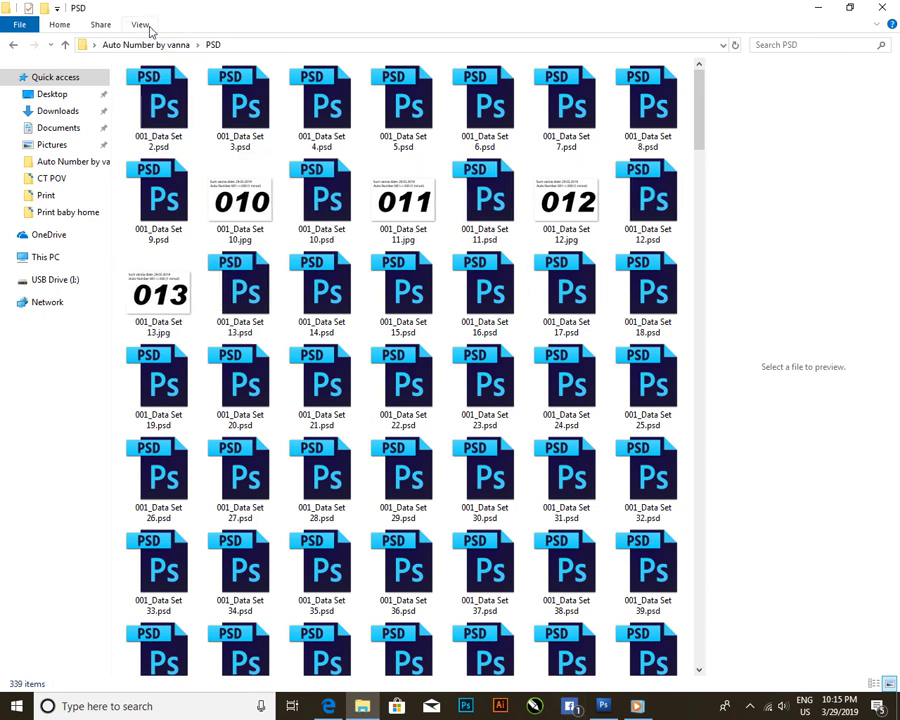
{"action": "left_click", "coordinate": [148, 27]}
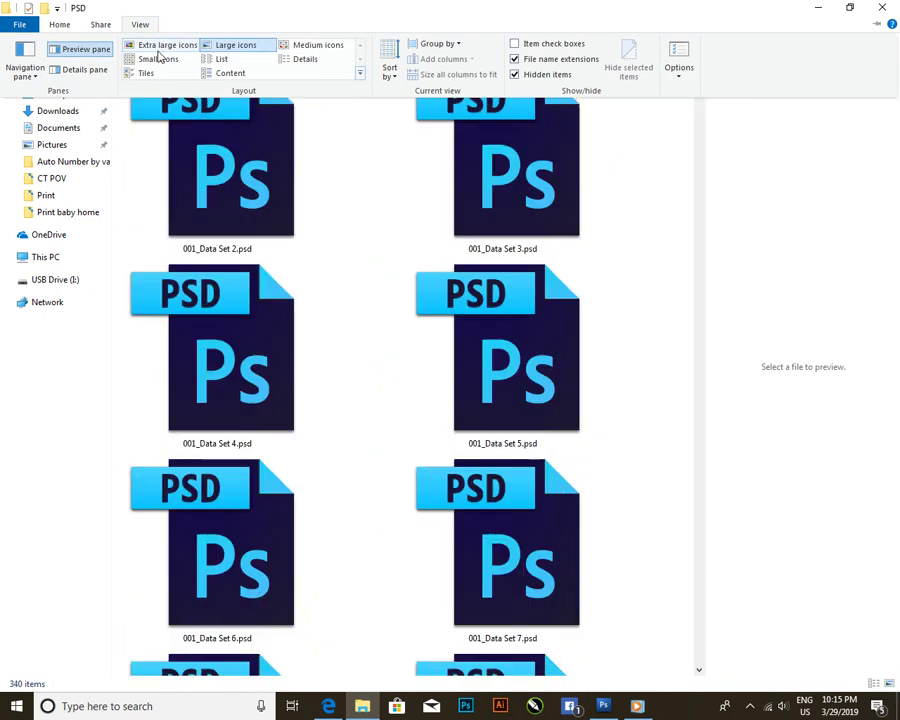
{"action": "left_click", "coordinate": [163, 60]}
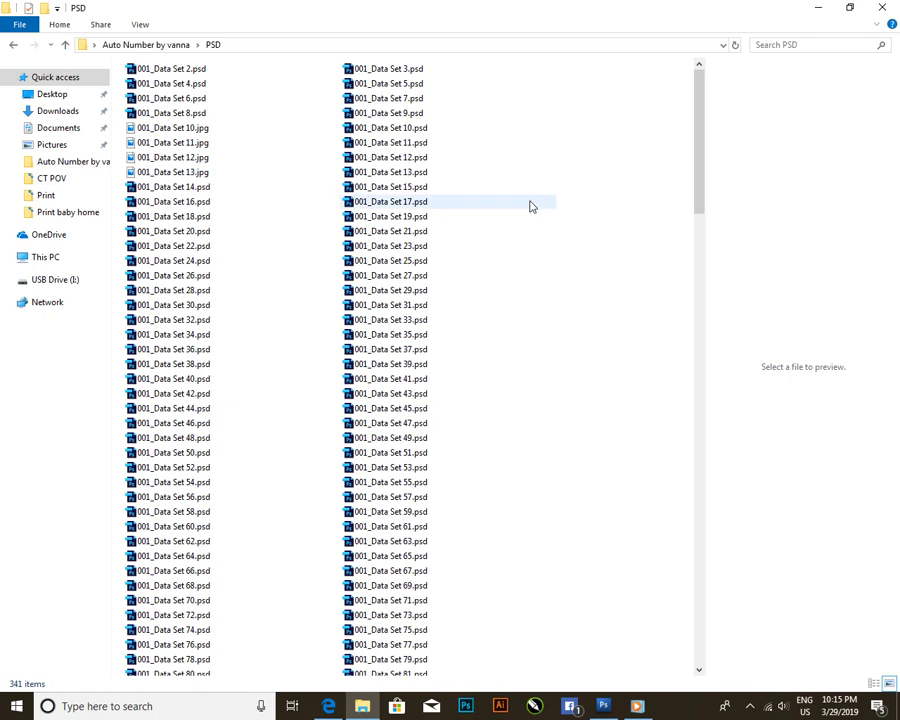
{"action": "left_click", "coordinate": [140, 25]}
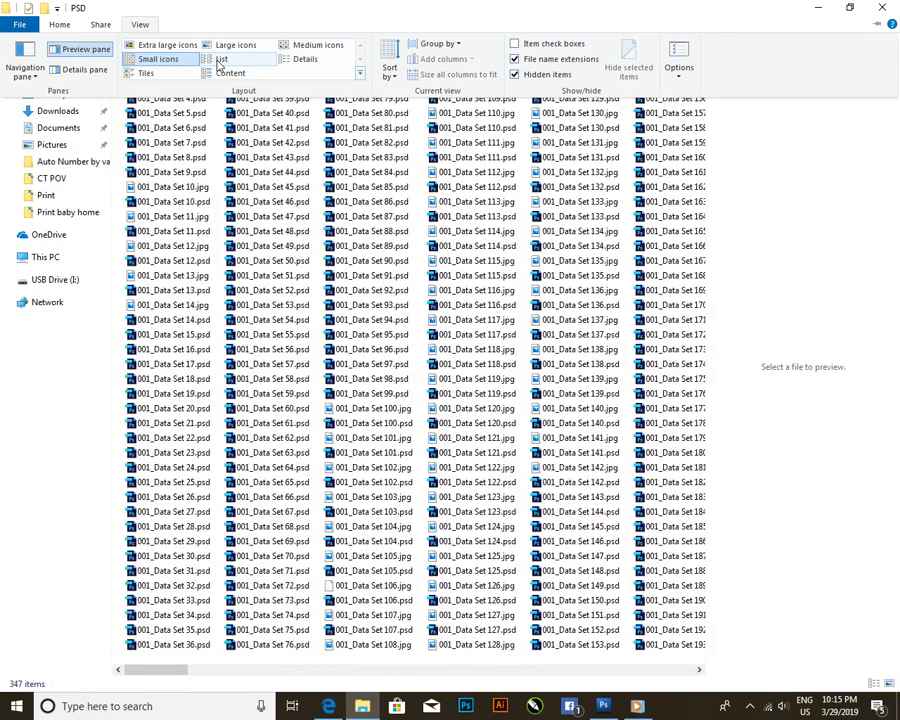
{"action": "left_click", "coordinate": [218, 60]}
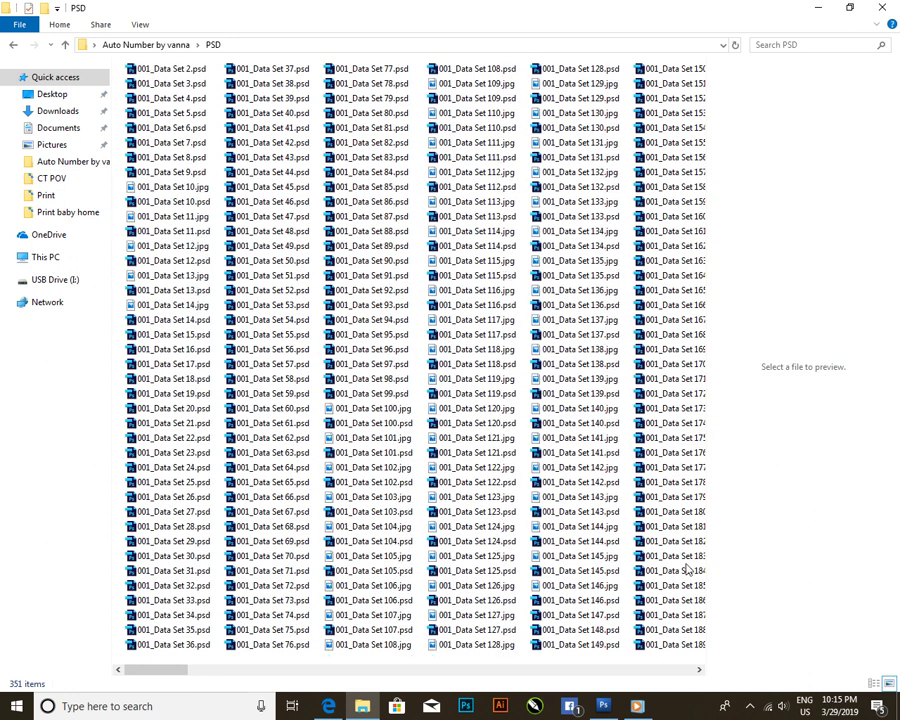
{"action": "left_click", "coordinate": [600, 706]}
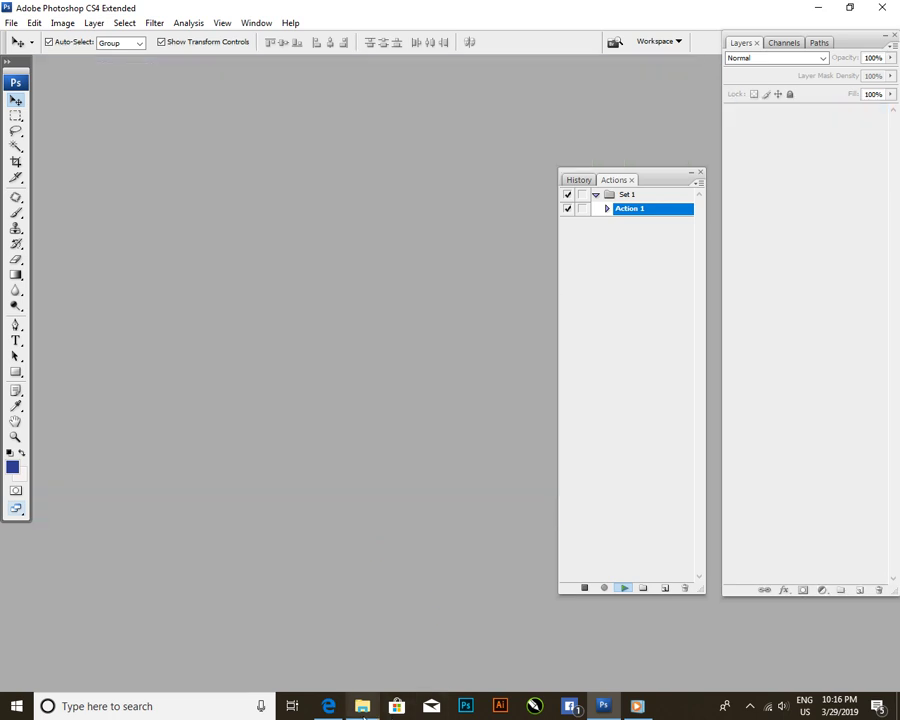
- Bring the PSD folder forward to check the ticket JPGs and PSDs, now 479 items
{"action": "left_click", "coordinate": [362, 706]}
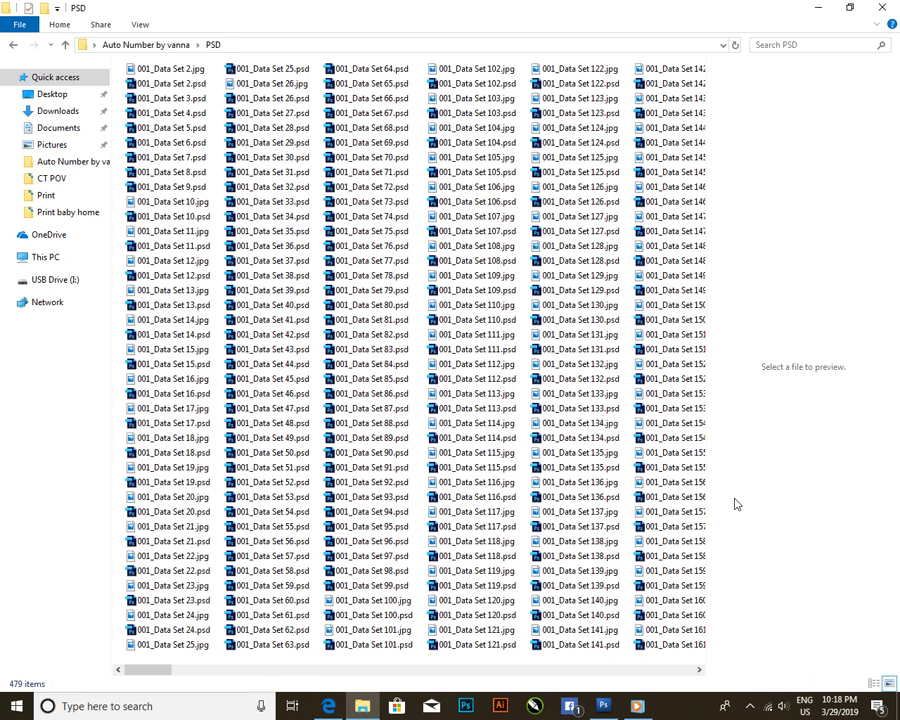
- Switch back to Photoshop to watch the Action 1 batch run on the tickets
{"action": "left_click", "coordinate": [603, 706]}
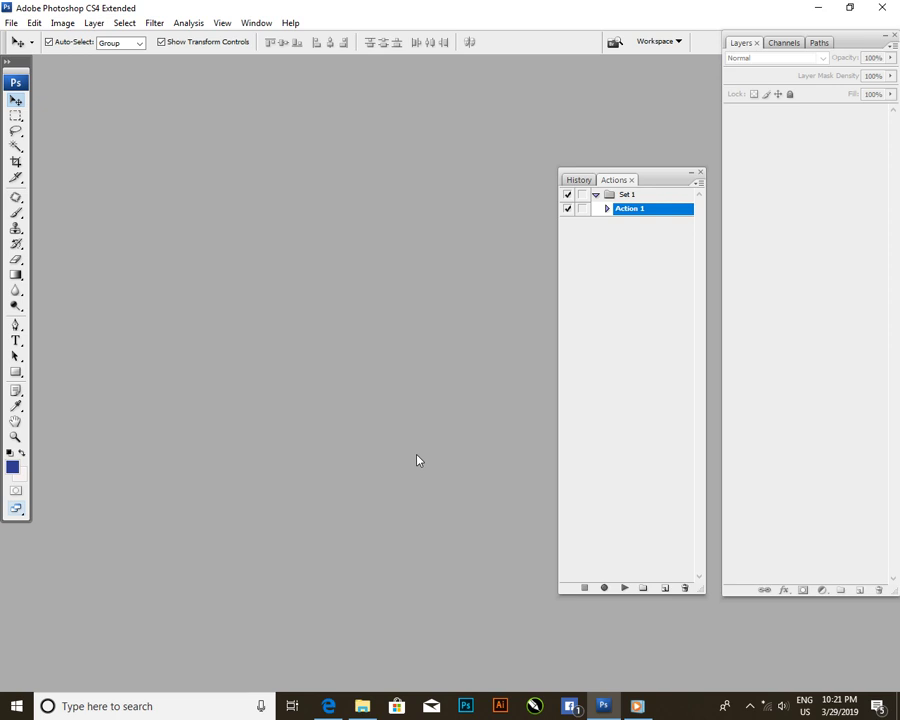
- Search the PSD folder for 'jpg' and bring up the layout choices for the results
{"action": "left_click", "coordinate": [362, 706]}
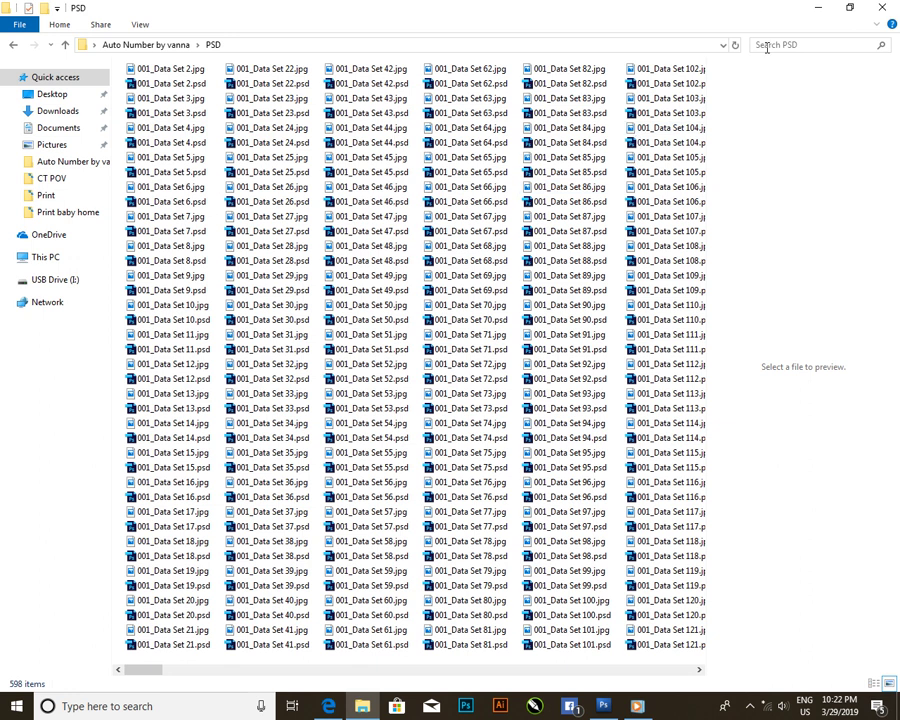
{"action": "left_click", "coordinate": [767, 45]}
{"action": "type", "text": "j"}
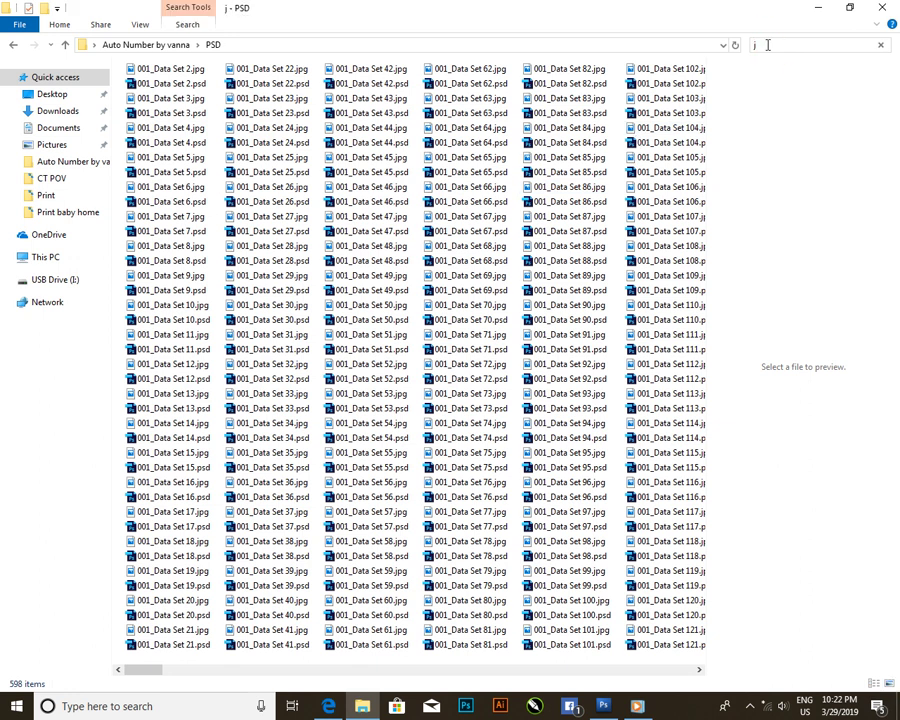
{"action": "type", "text": "pg"}
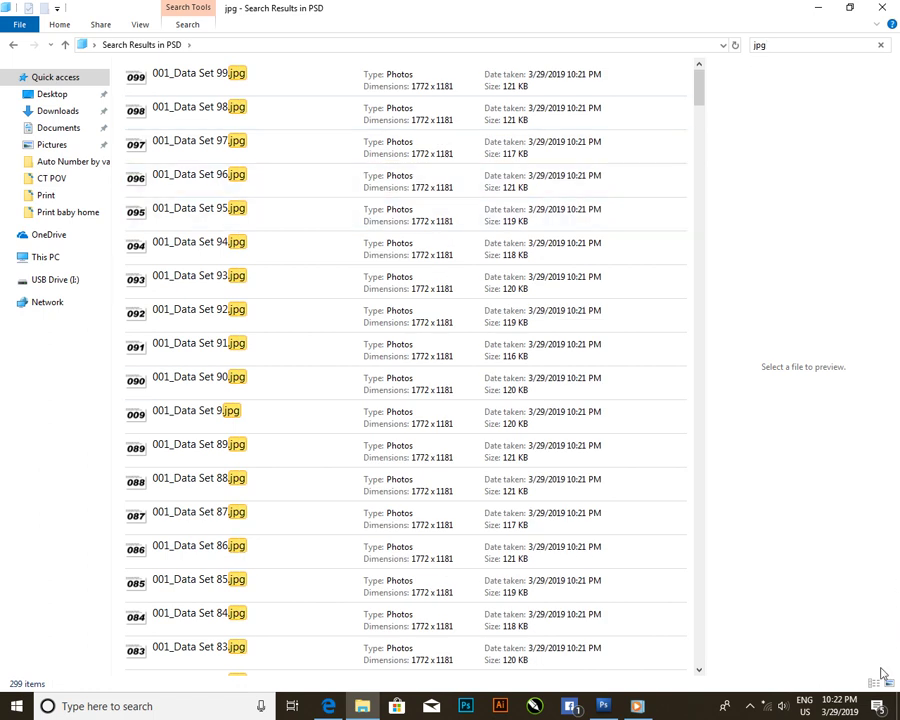
{"action": "left_click", "coordinate": [142, 26]}
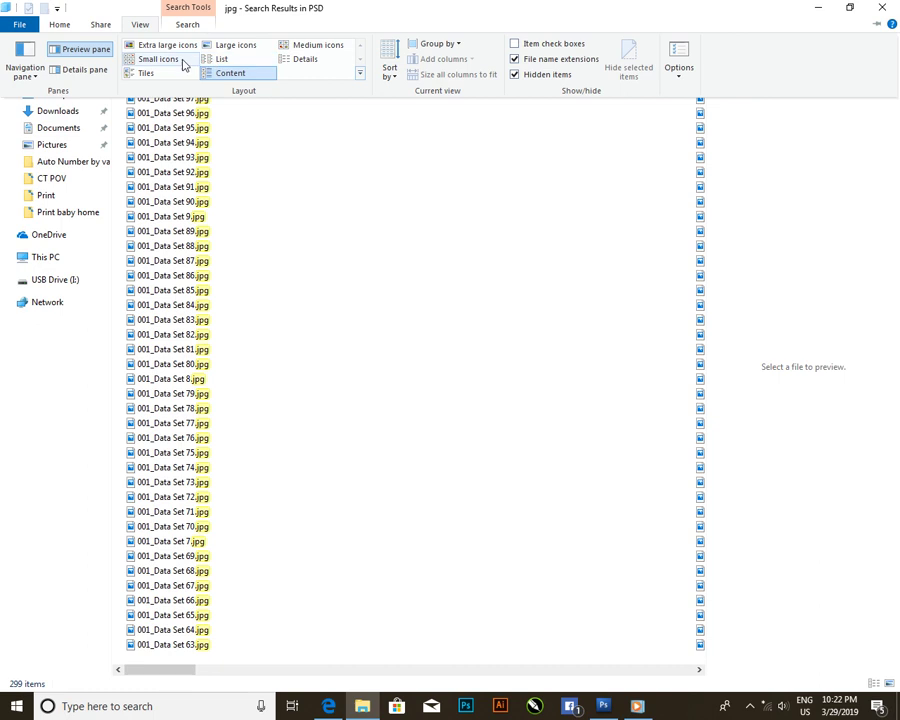
{"action": "left_click", "coordinate": [152, 60]}
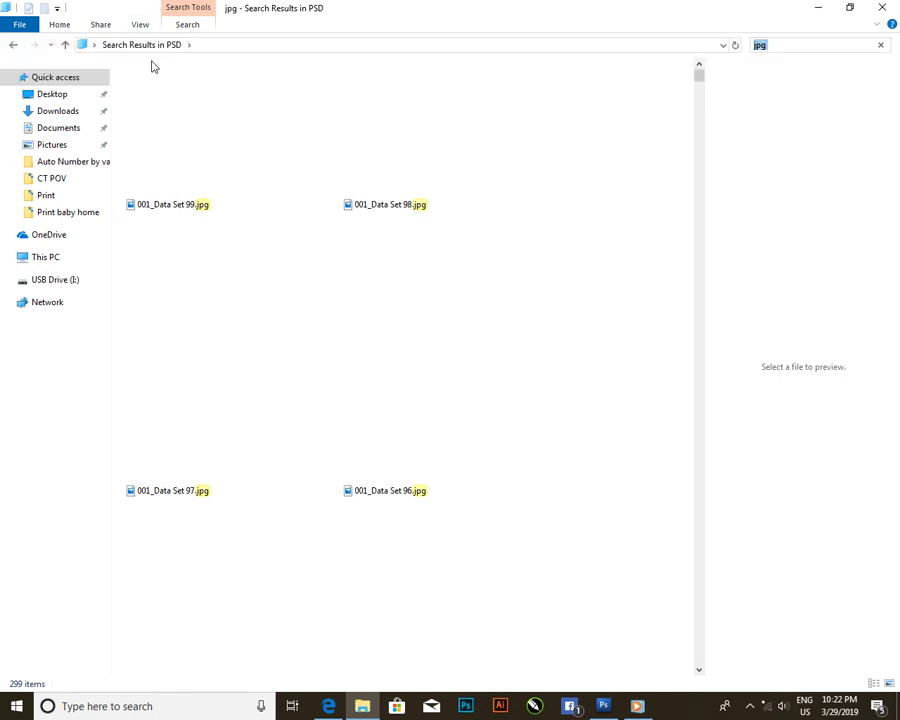
{"action": "left_click", "coordinate": [146, 25]}
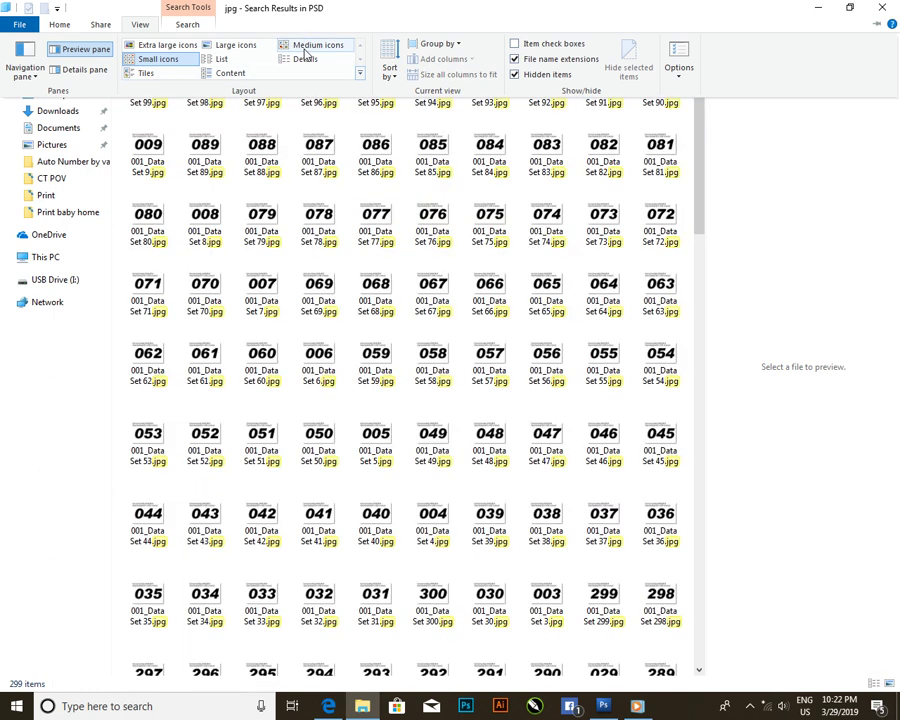
{"action": "left_click", "coordinate": [305, 52]}
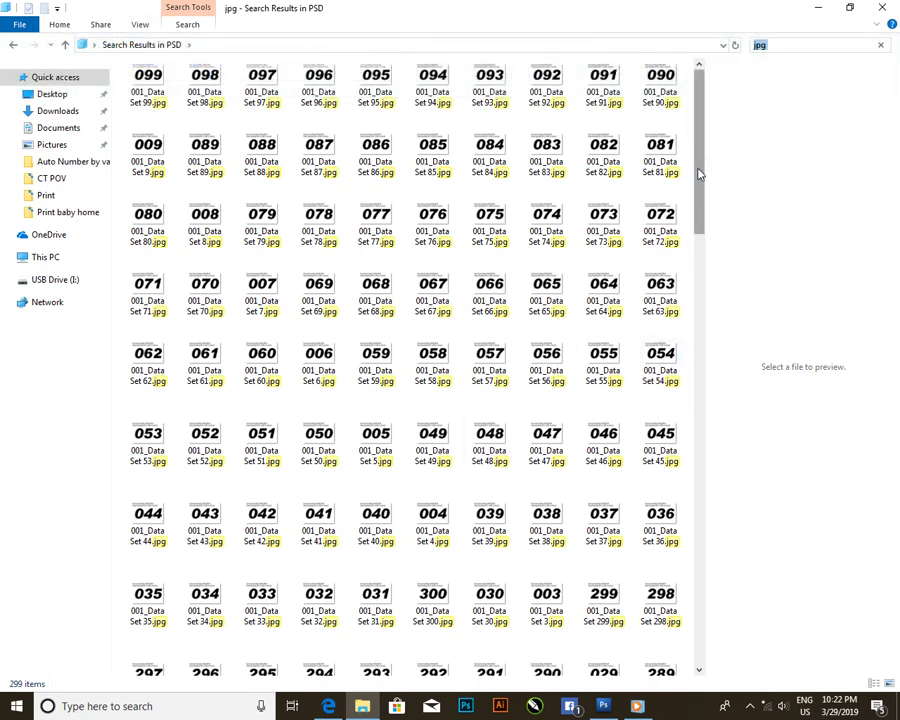
{"action": "left_click_drag", "start_coordinate": [699, 174], "coordinate": [693, 633]}
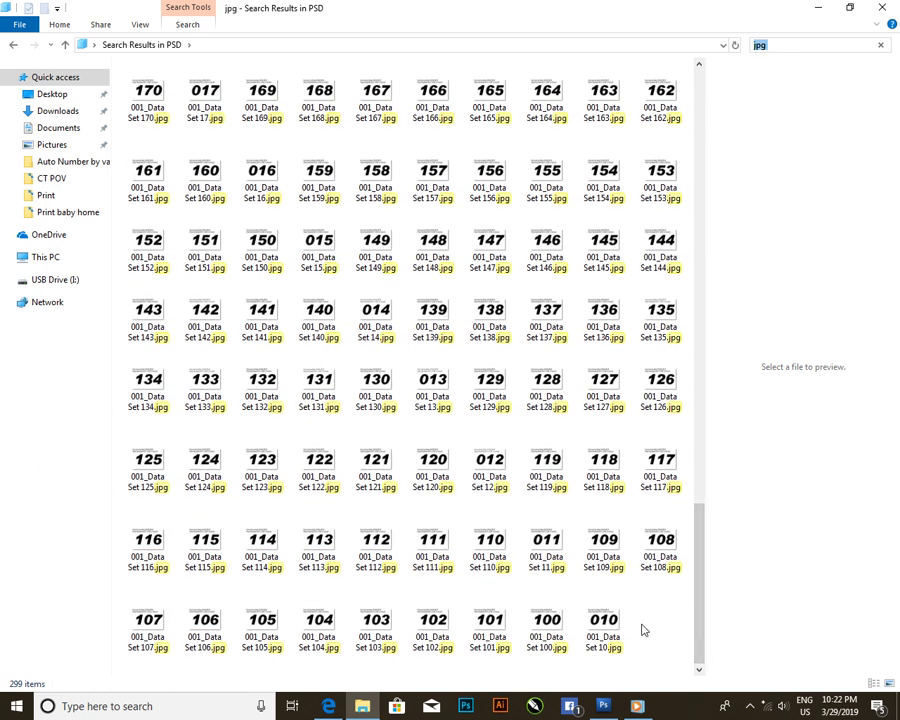
{"action": "right_click", "coordinate": [650, 628]}
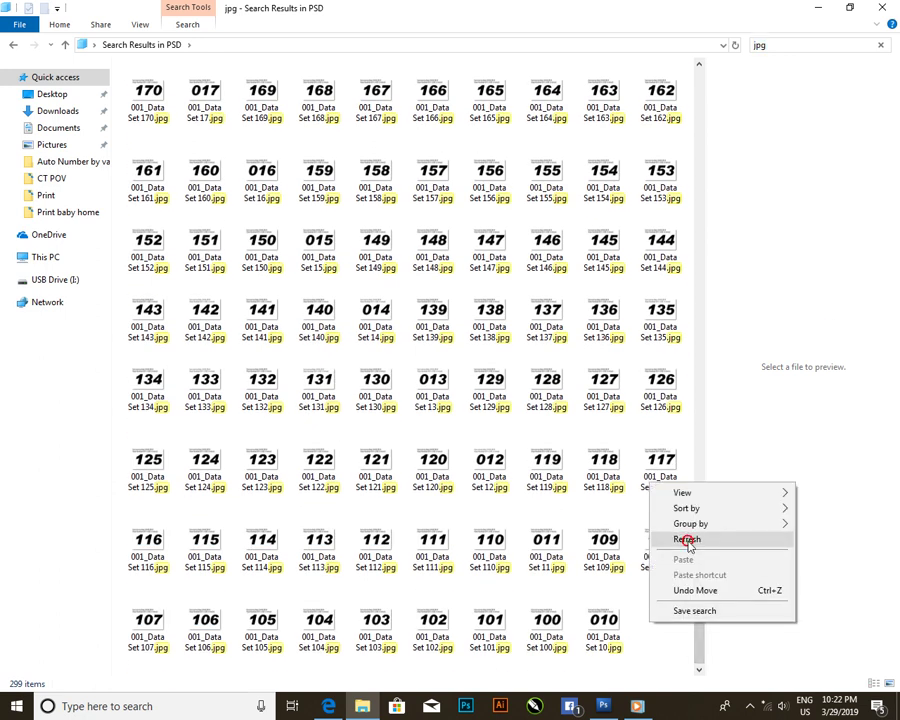
{"action": "left_click", "coordinate": [684, 536]}
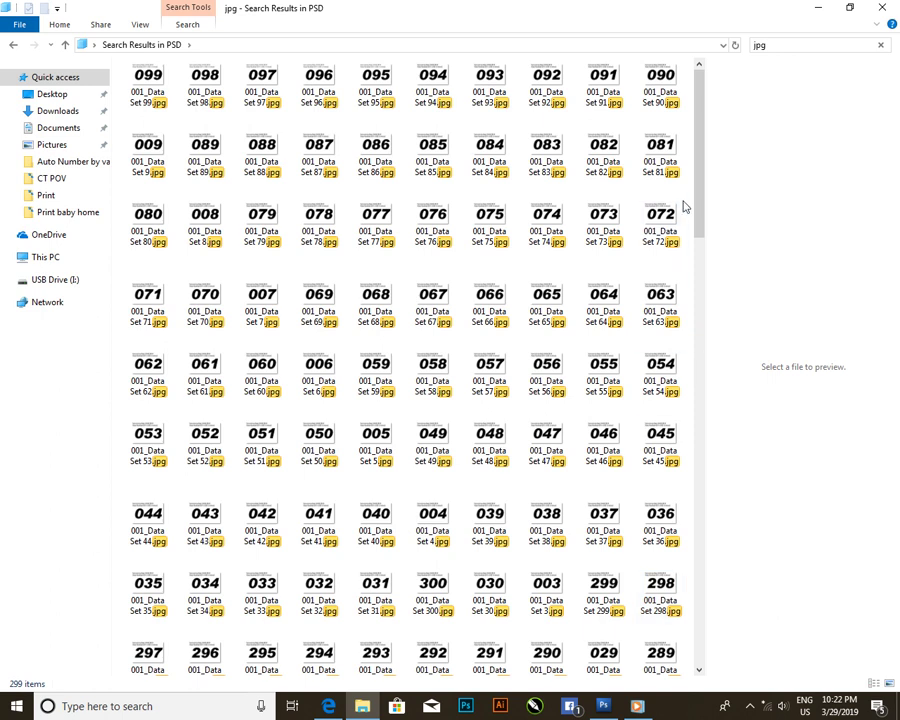
{"action": "left_click_drag", "start_coordinate": [703, 174], "coordinate": [703, 632]}
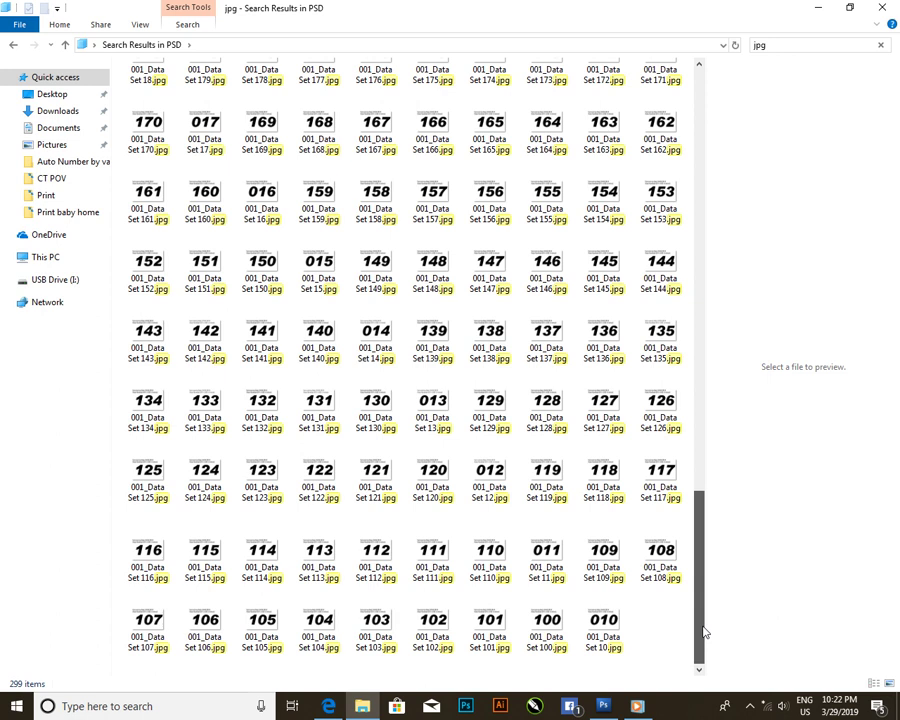
{"action": "left_click_drag", "start_coordinate": [703, 632], "coordinate": [690, 150]}
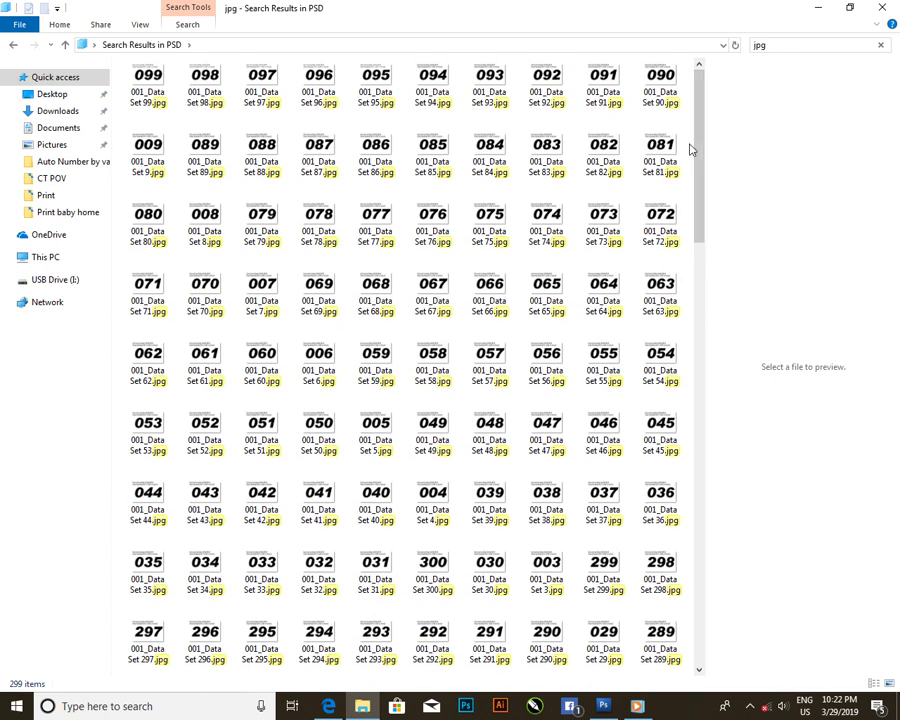
{"action": "left_click", "coordinate": [483, 92]}
- Select all 299 ticket JPEGs, leave the search and open the Auto Number by vanna folder
{"action": "key", "text": "ctrl+a"}
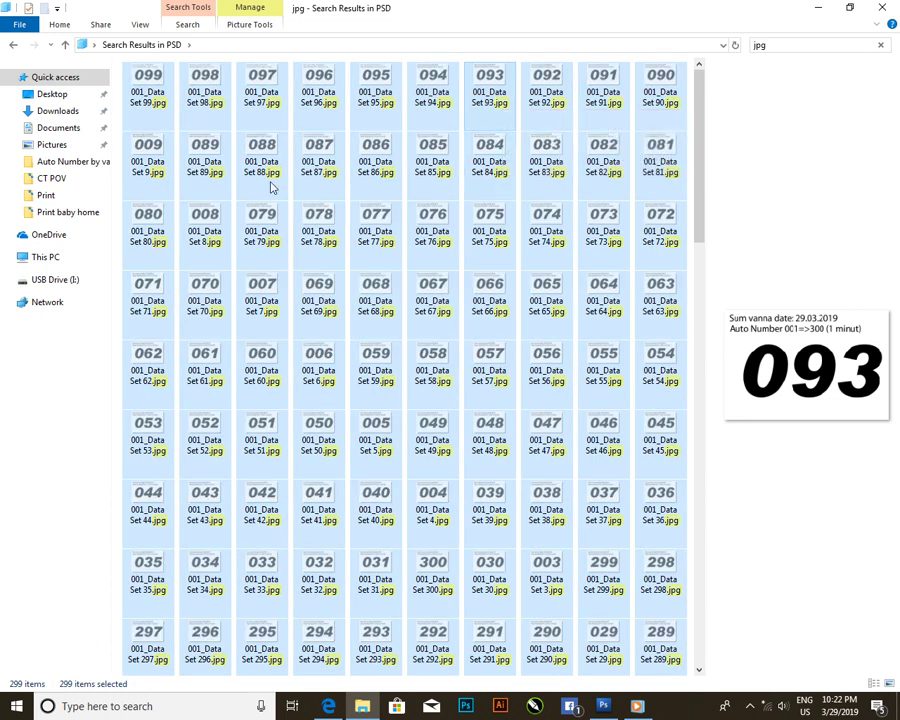
{"action": "left_click", "coordinate": [65, 44]}
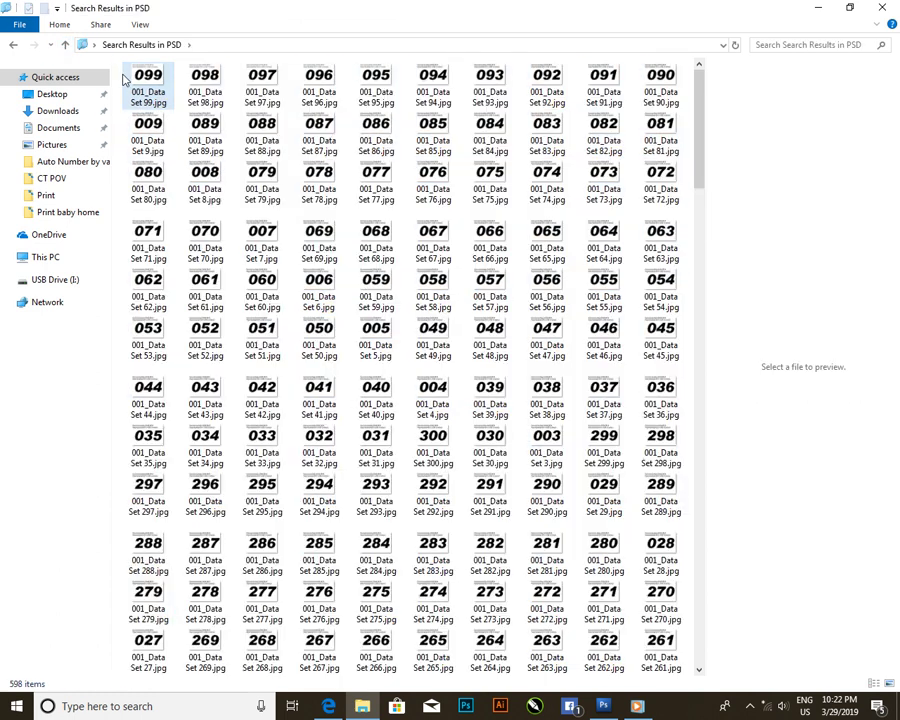
{"action": "left_click", "coordinate": [66, 45]}
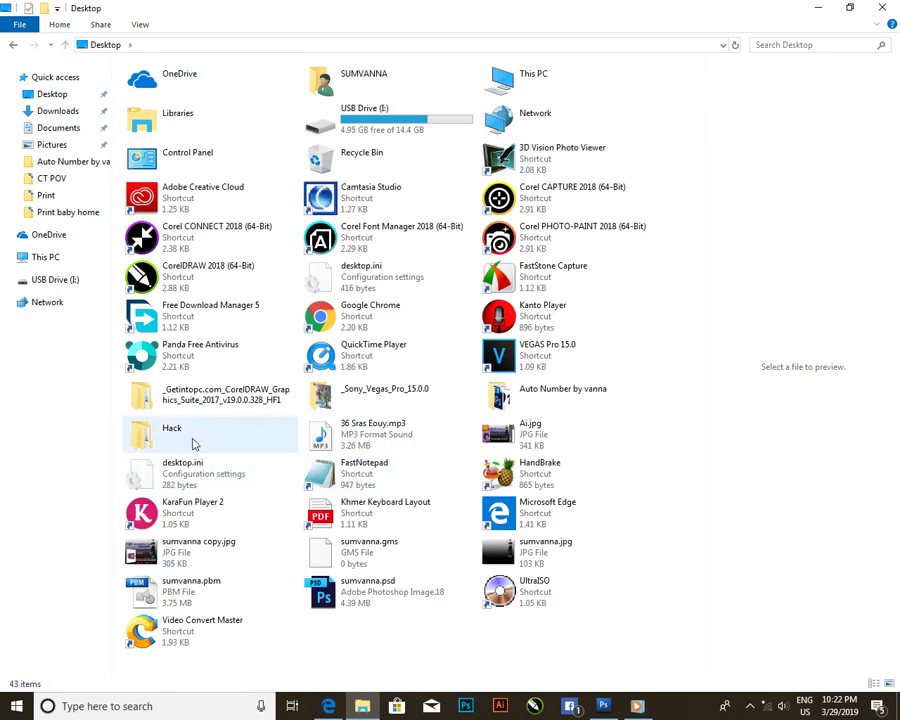
{"action": "double_click", "coordinate": [556, 394]}
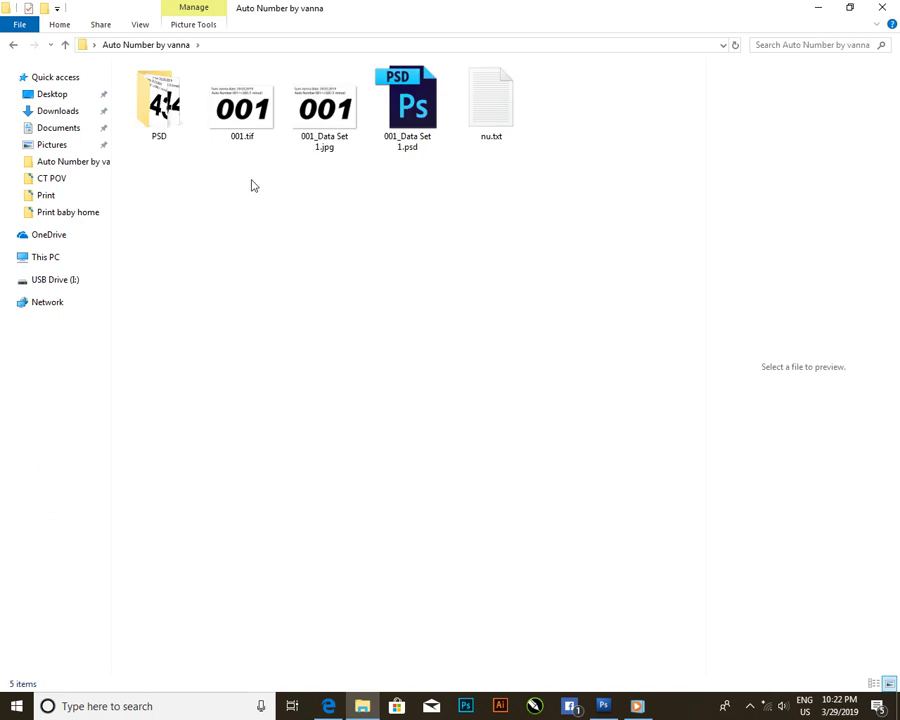
{"action": "right_click", "coordinate": [307, 315]}
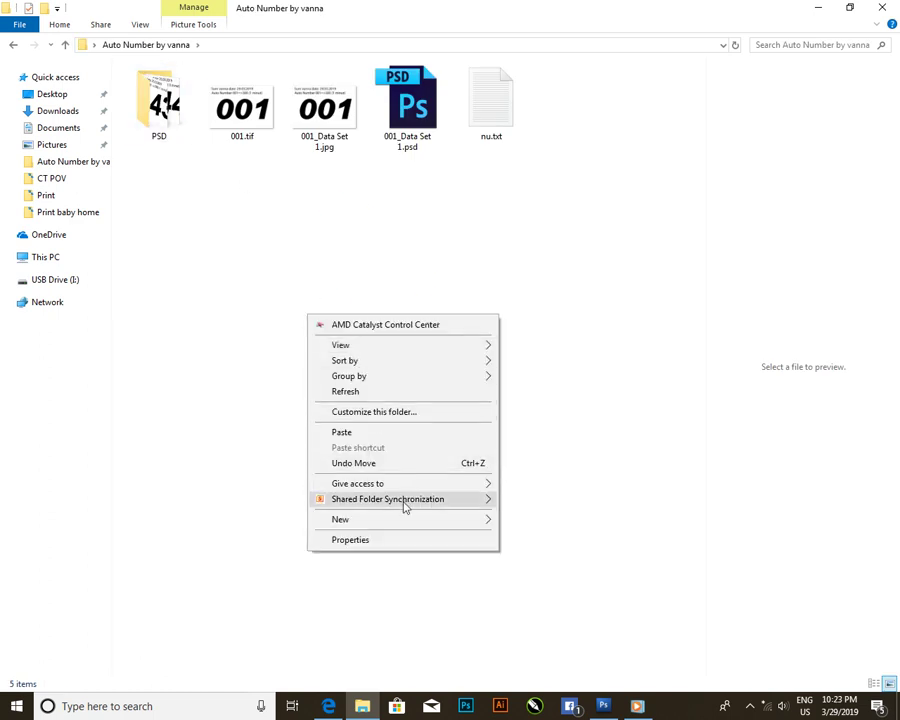
{"action": "mouse_move", "coordinate": [340, 519]}
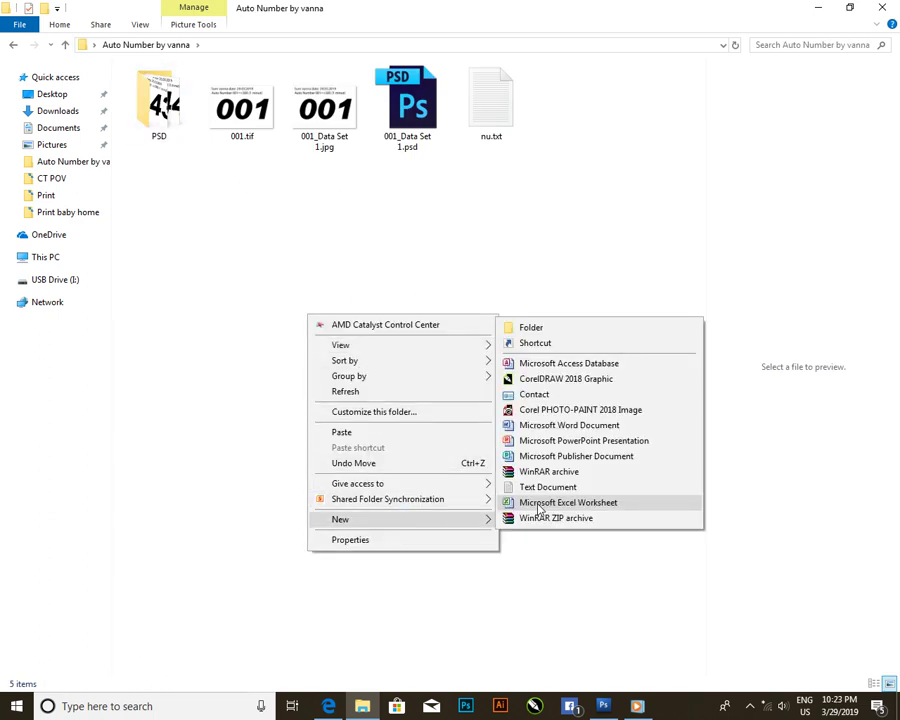
- Create a new folder named JPG in Auto Number by vanna and open it
{"action": "left_click", "coordinate": [543, 327]}
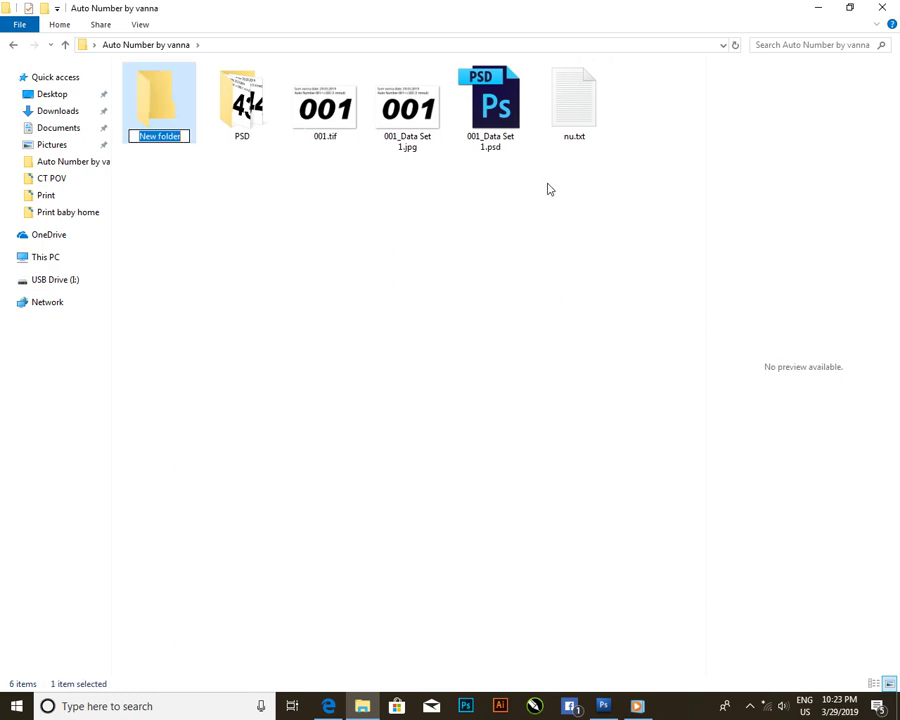
{"action": "type", "text": "1"}
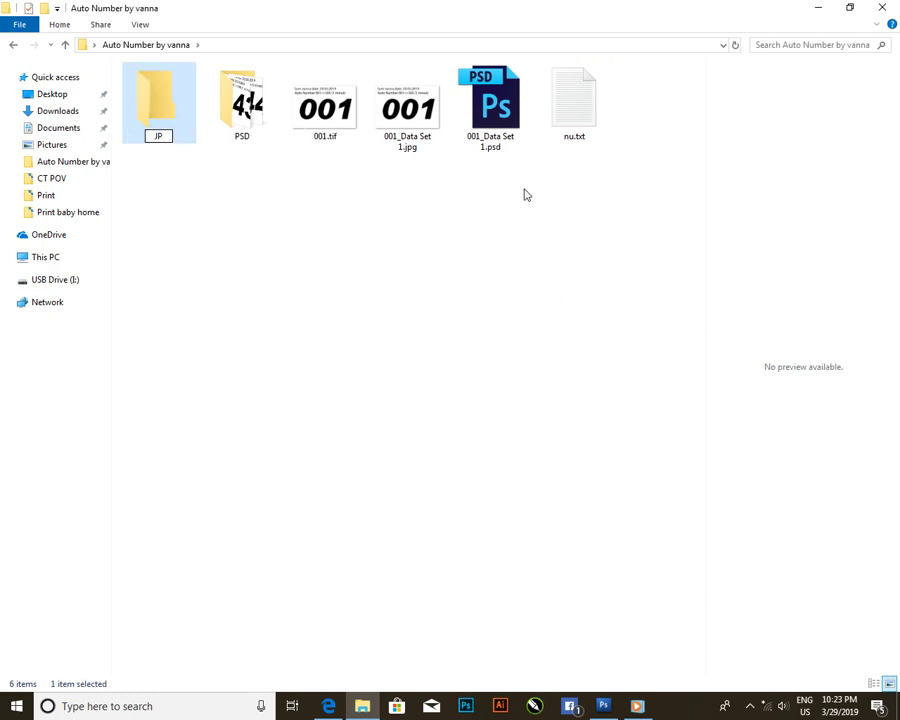
{"action": "double_click", "coordinate": [176, 106]}
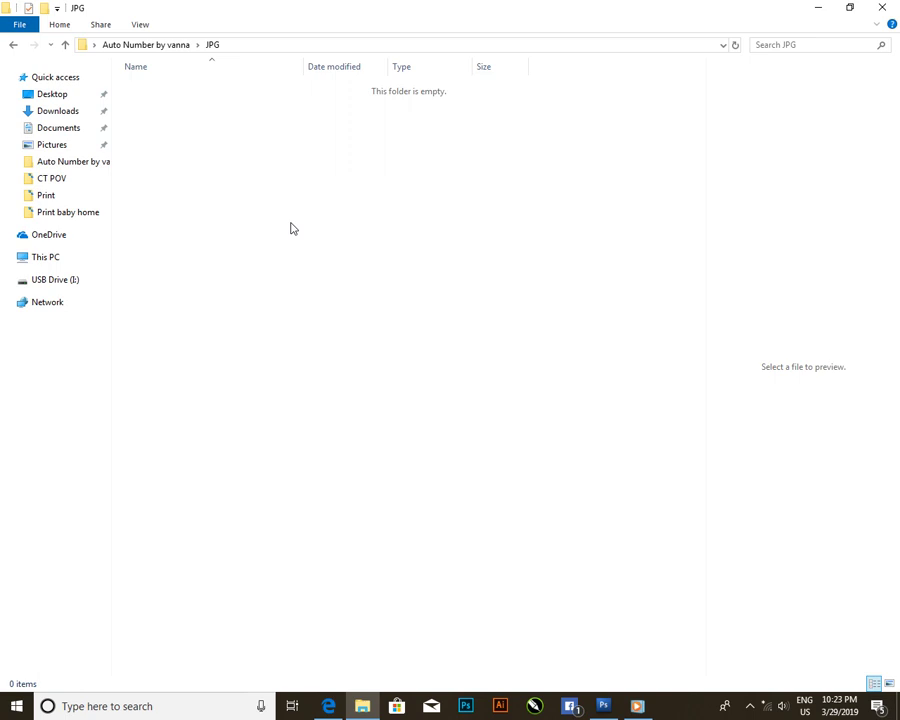
- Paste the 299 ticket JPEGs into JPG and show them as medium thumbnails
{"action": "key", "text": "ctrl+v"}
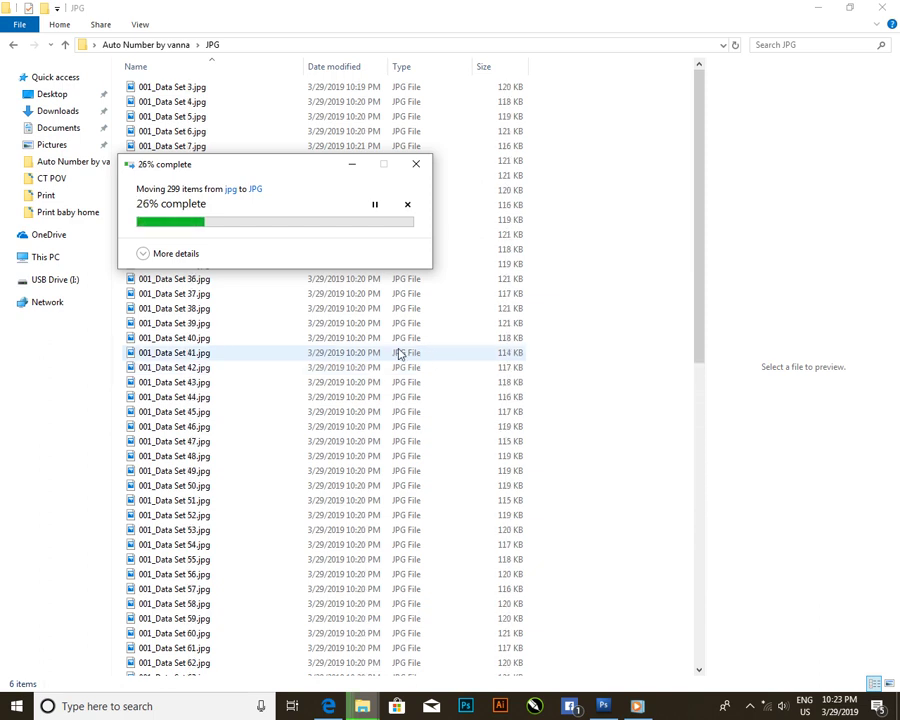
{"action": "left_click", "coordinate": [140, 25]}
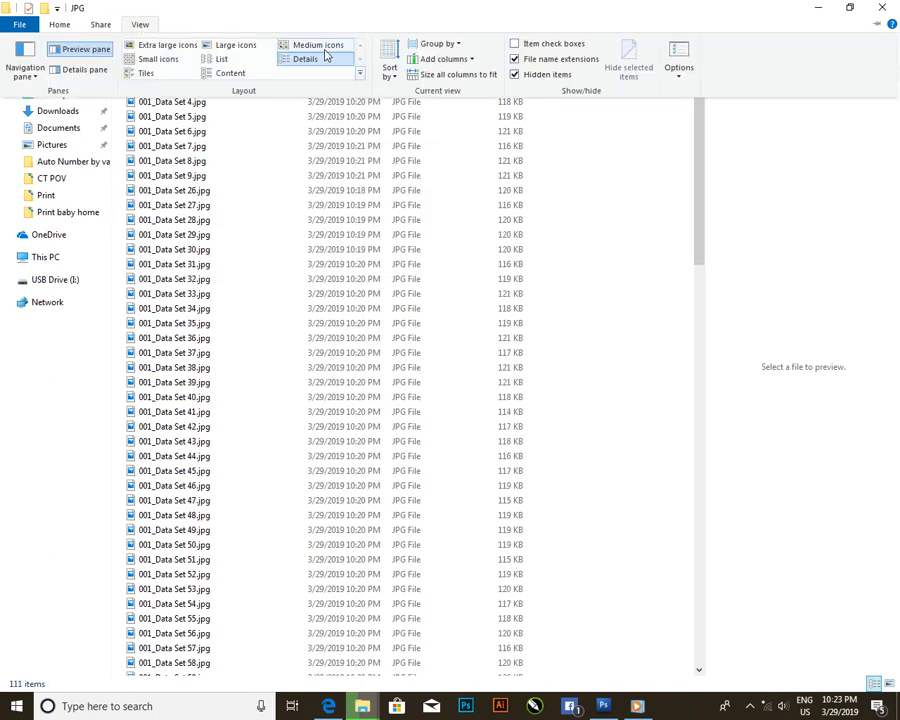
{"action": "left_click", "coordinate": [320, 45]}
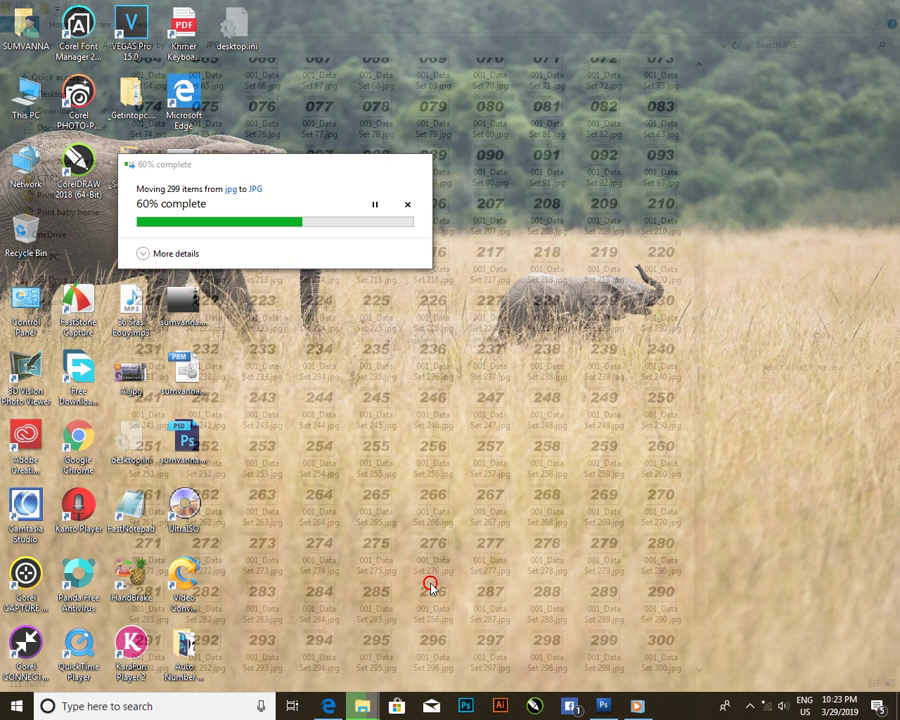
{"action": "left_click", "coordinate": [431, 588]}
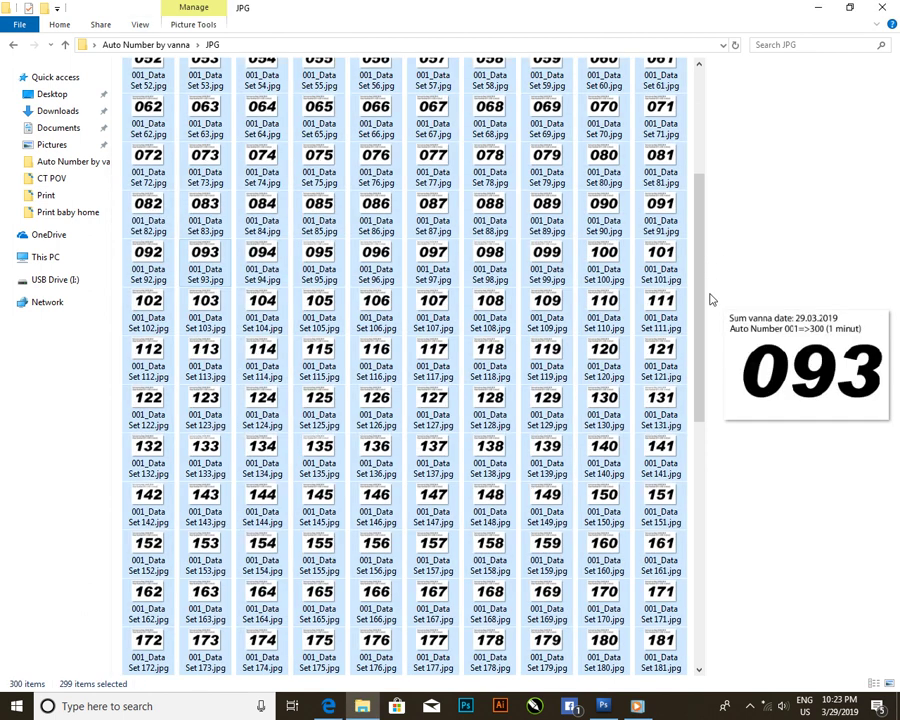
- Preview tickets 002–005, browse the folder, then return to Auto Number by vanna
{"action": "left_click_drag", "start_coordinate": [703, 245], "coordinate": [700, 137]}
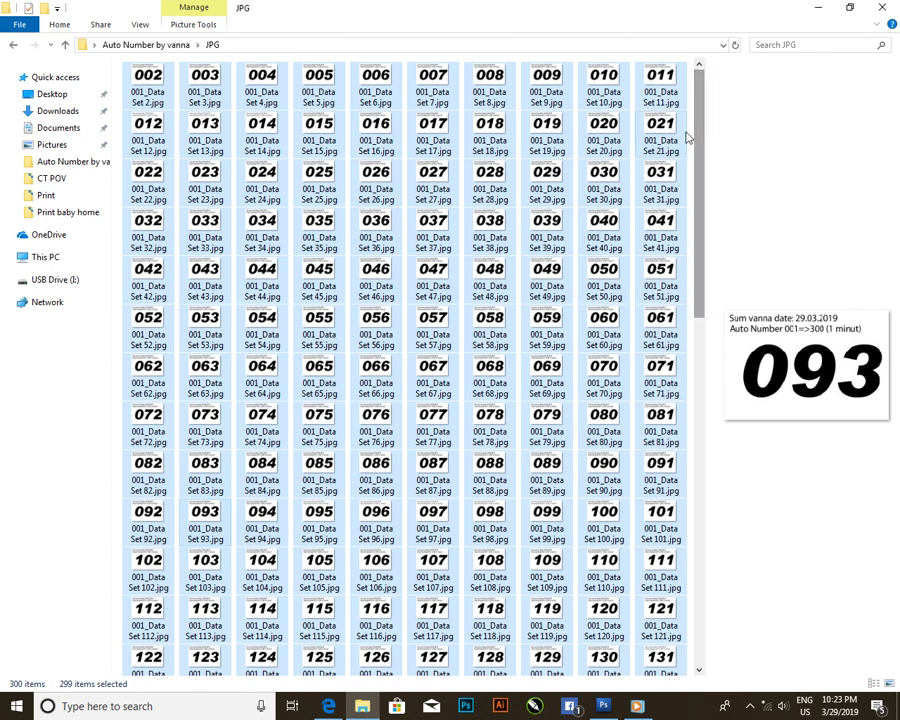
{"action": "left_click", "coordinate": [254, 88]}
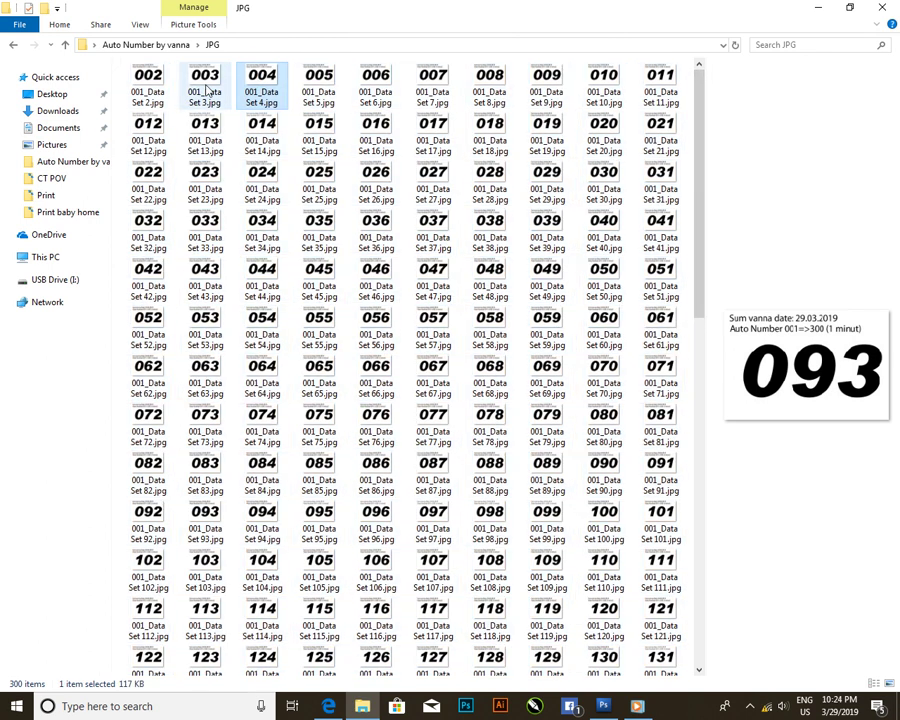
{"action": "left_click", "coordinate": [146, 82]}
{"action": "left_click", "coordinate": [204, 90]}
{"action": "left_click", "coordinate": [262, 88]}
{"action": "left_click", "coordinate": [308, 88]}
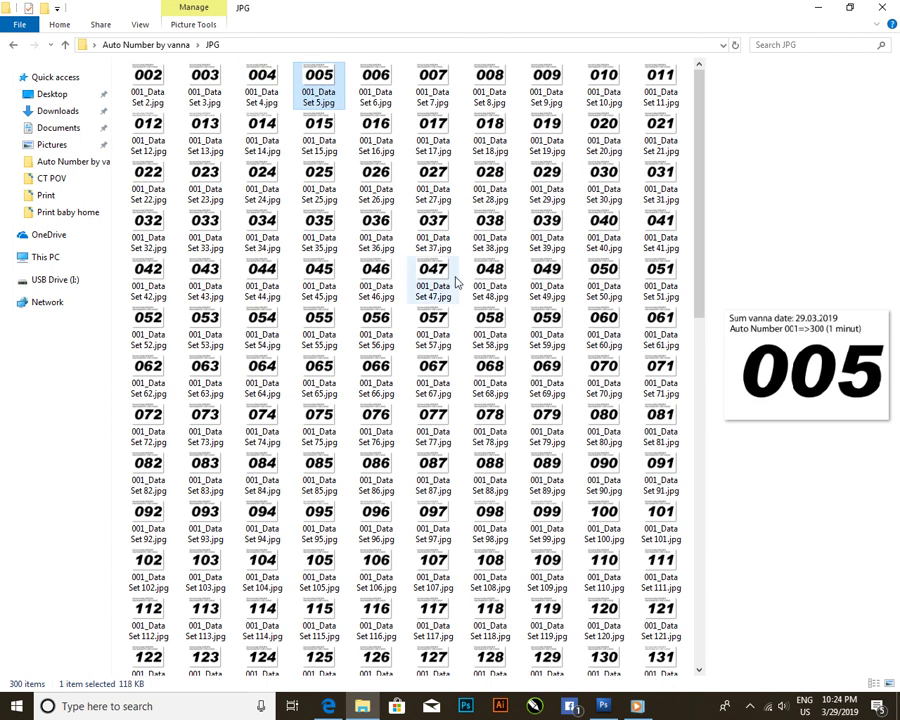
{"action": "scroll", "coordinate": [500, 345], "scroll_direction": "down", "scroll_amount": 5}
{"action": "scroll", "coordinate": [492, 344], "scroll_direction": "down", "scroll_amount": 3}
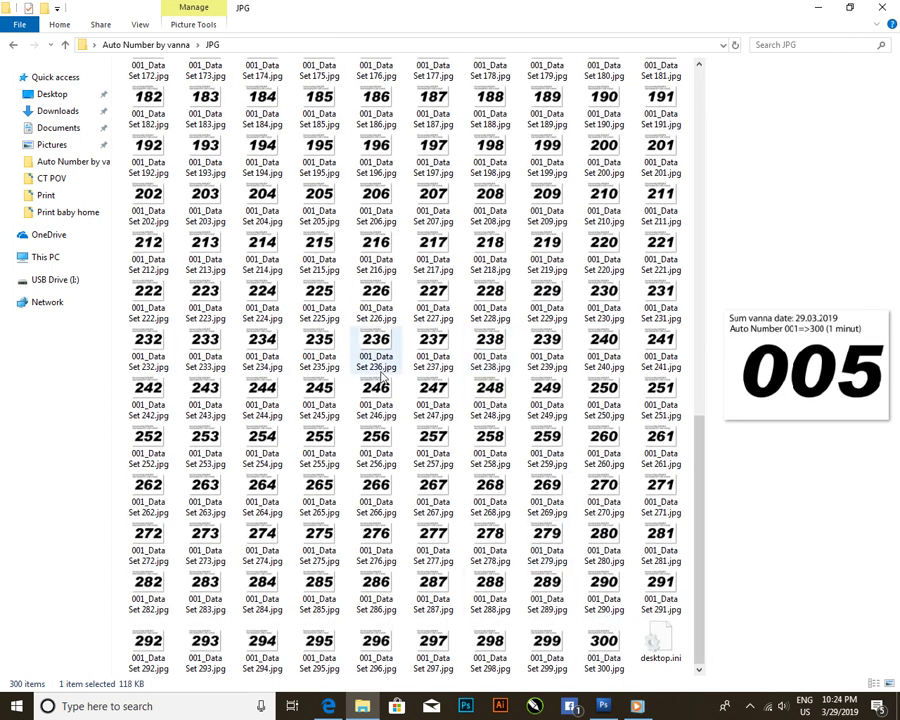
{"action": "scroll", "coordinate": [372, 345], "scroll_direction": "up", "scroll_amount": 7}
{"action": "scroll", "coordinate": [374, 376], "scroll_direction": "up", "scroll_amount": 2}
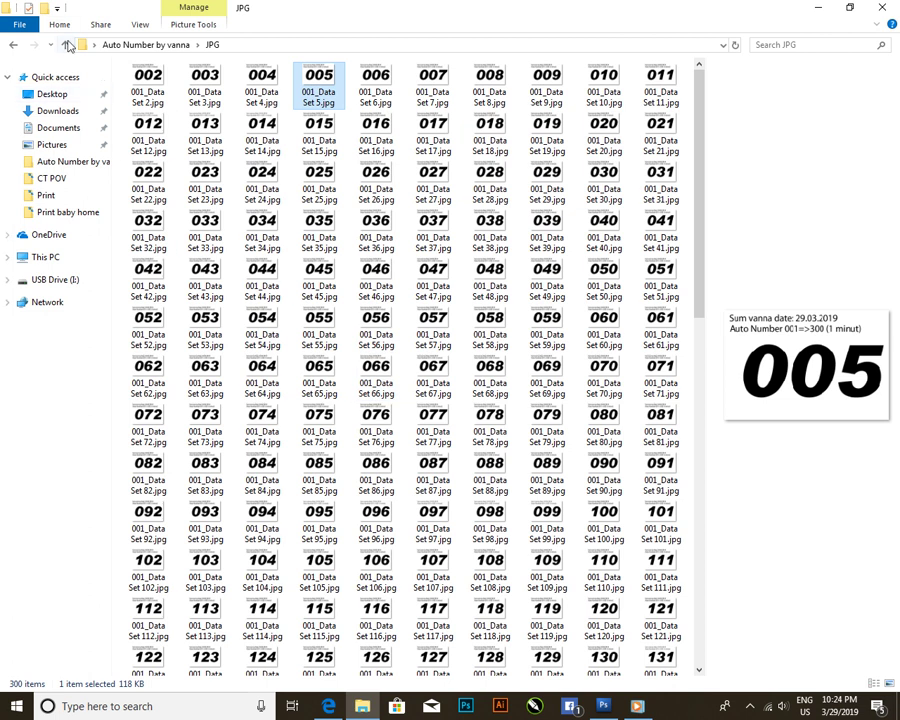
{"action": "left_click", "coordinate": [65, 44]}
{"action": "left_click", "coordinate": [425, 140]}
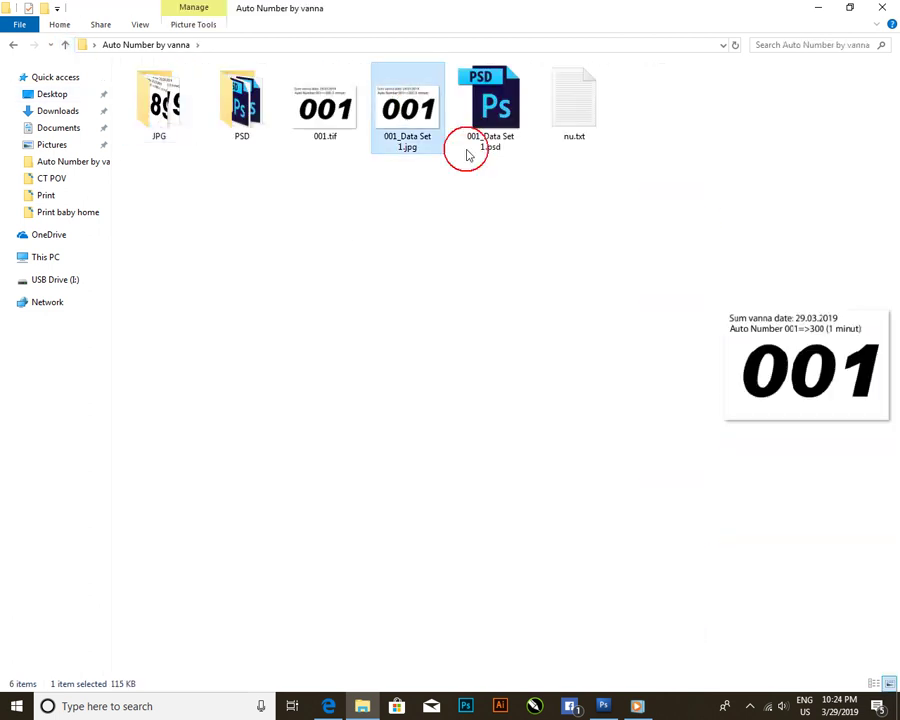
- Move 001_Data Set 1.jpg into JPG and 001_Data Set 1.psd into PSD, then check JPG's 301 items
{"action": "left_click_drag", "start_coordinate": [423, 120], "coordinate": [160, 120]}
{"action": "left_click_drag", "start_coordinate": [408, 108], "coordinate": [246, 124]}
{"action": "double_click", "coordinate": [158, 100]}
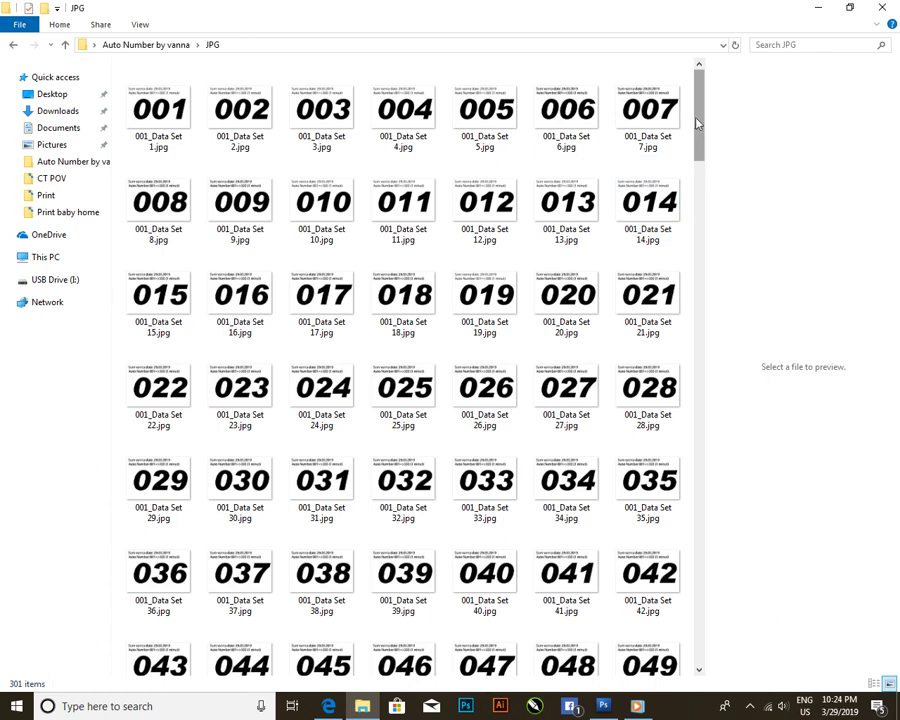
{"action": "left_click_drag", "start_coordinate": [697, 120], "coordinate": [698, 138]}
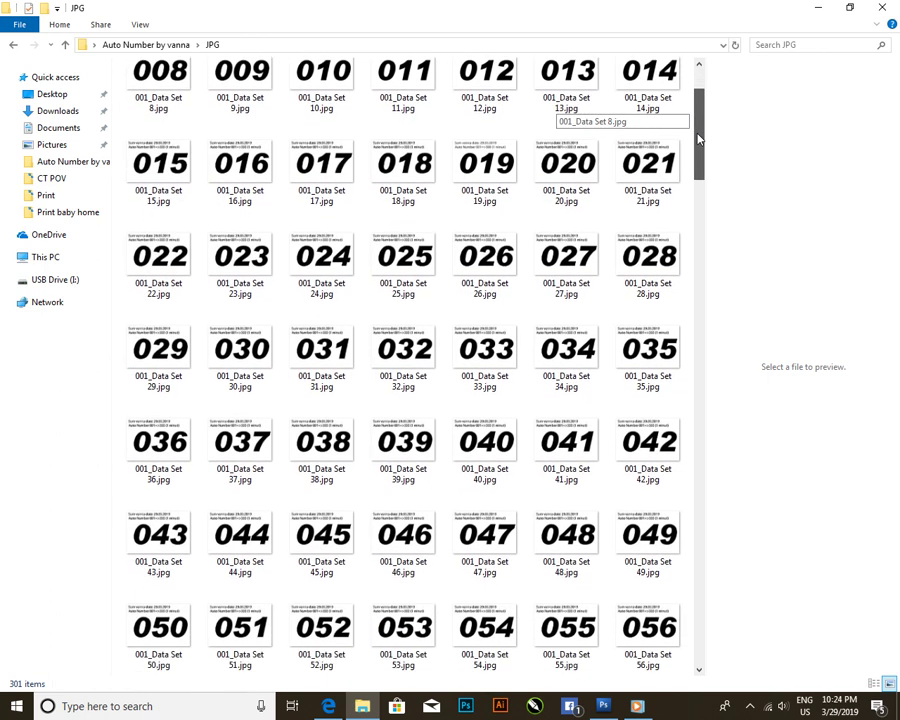
{"action": "mouse_move", "coordinate": [698, 138]}
{"action": "left_mouse_down"}
{"action": "mouse_move", "coordinate": [709, 166]}
{"action": "mouse_move", "coordinate": [715, 269]}
{"action": "mouse_move", "coordinate": [712, 330]}
{"action": "mouse_move", "coordinate": [698, 330]}
{"action": "mouse_move", "coordinate": [700, 620]}
{"action": "left_mouse_up"}
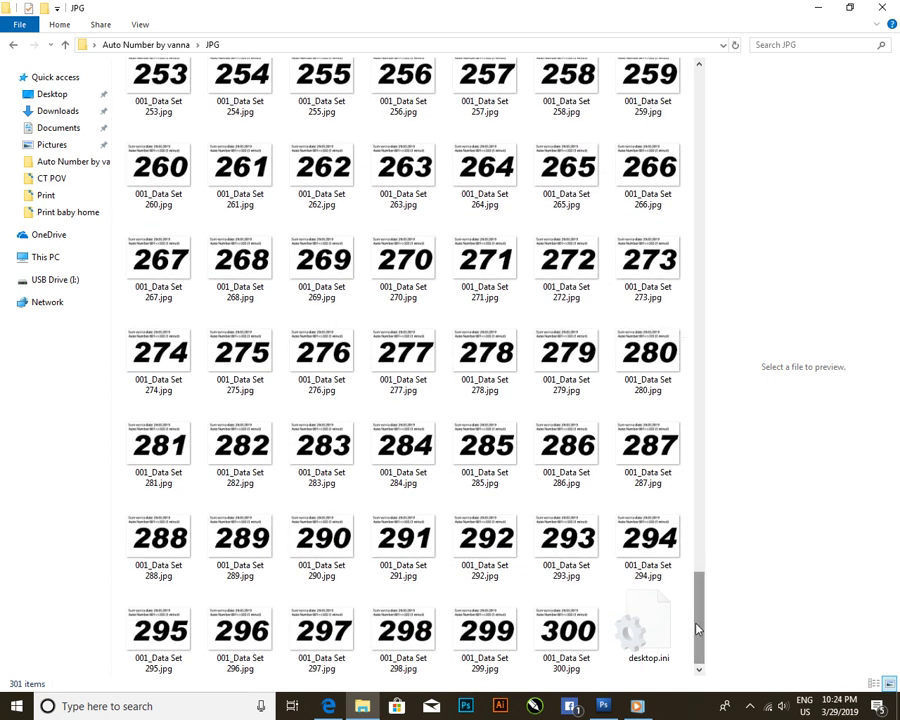
- Open 001_Data Set 300.jpg in Photos
{"action": "left_click", "coordinate": [583, 628]}
{"action": "right_click", "coordinate": [583, 628]}
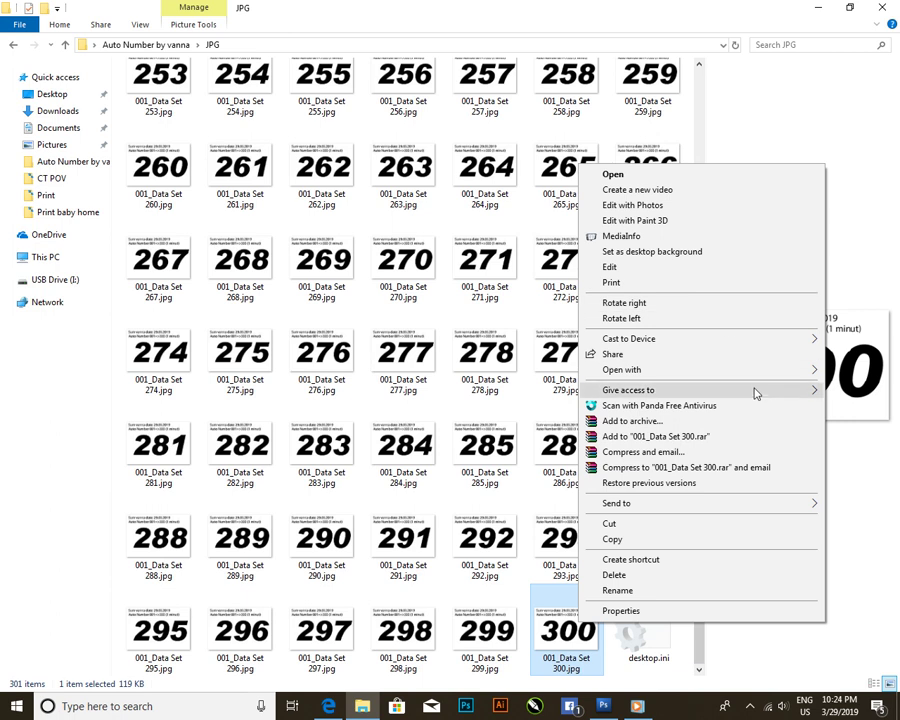
{"action": "mouse_move", "coordinate": [621, 370]}
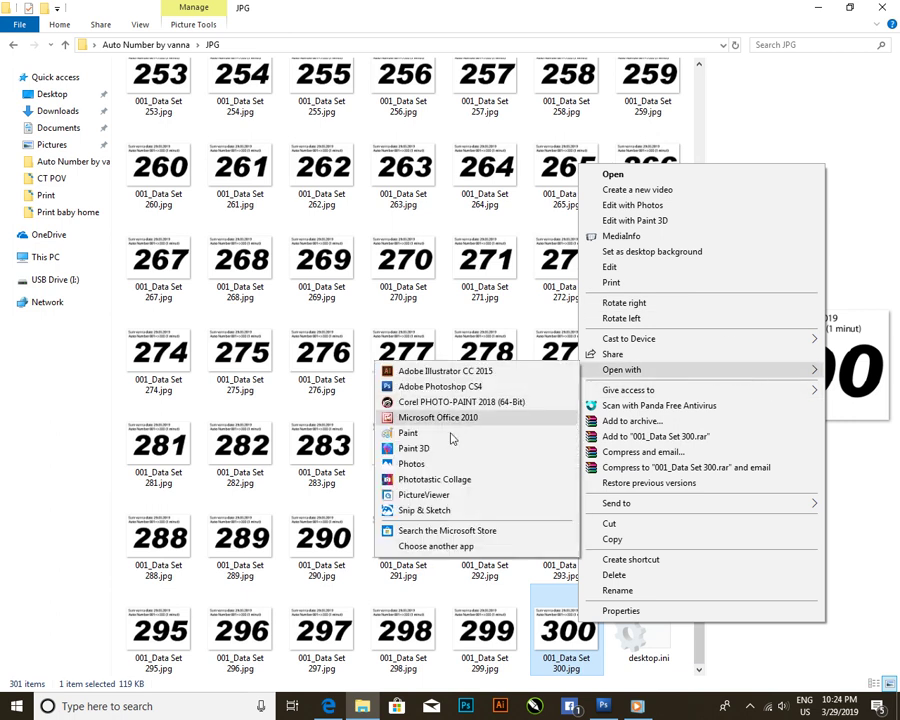
{"action": "left_click", "coordinate": [416, 466]}
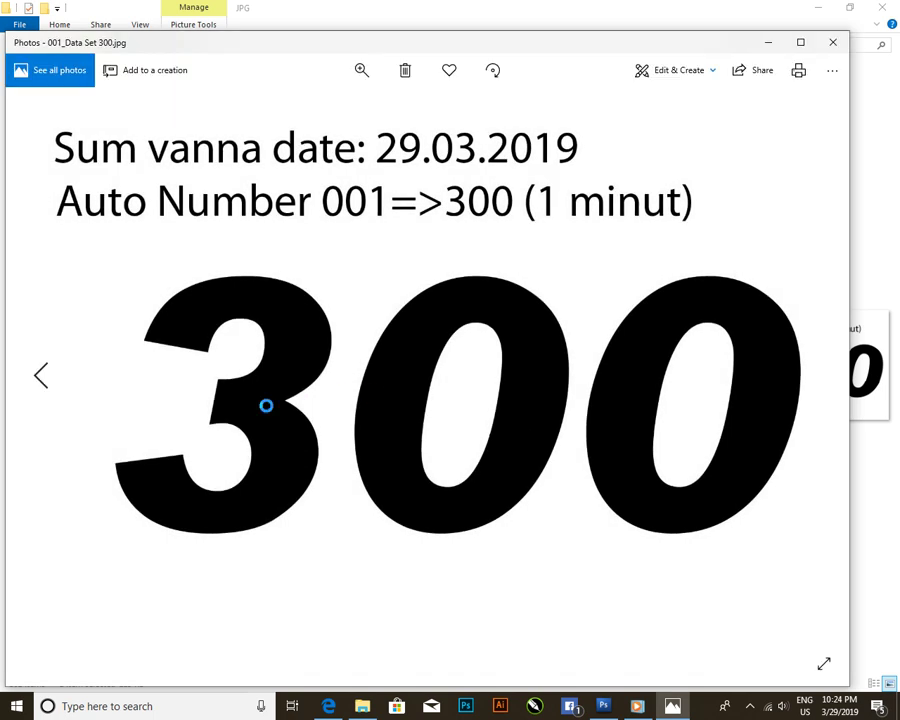
- Step back through the ticket images down to 244, then close Photos
{"action": "left_click", "coordinate": [38, 374]}
{"action": "left_click", "coordinate": [38, 374]}
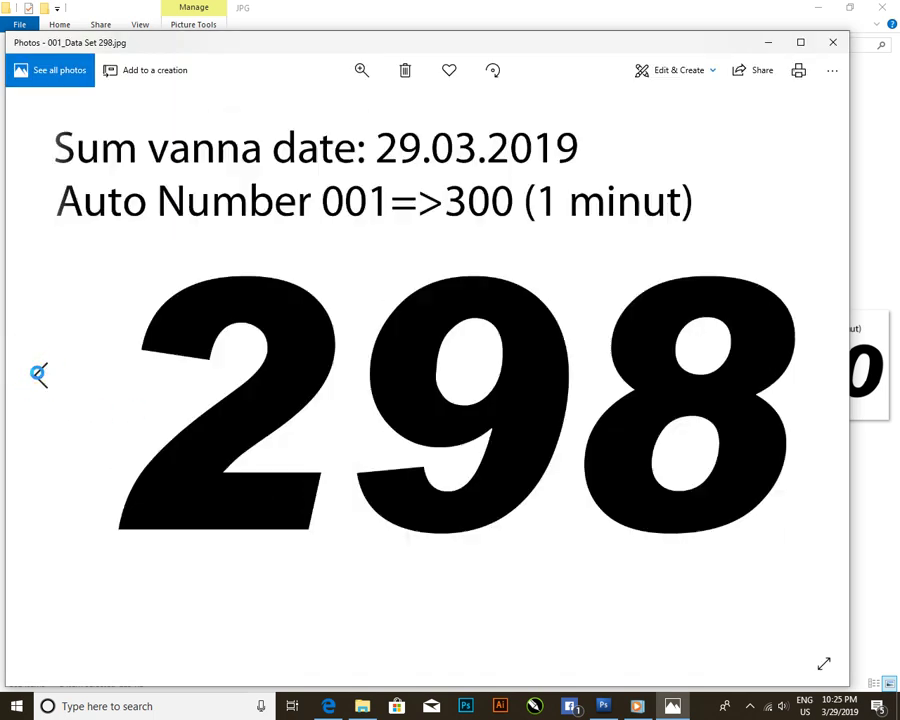
{"action": "left_click", "coordinate": [38, 374]}
{"action": "left_click", "coordinate": [38, 374]}
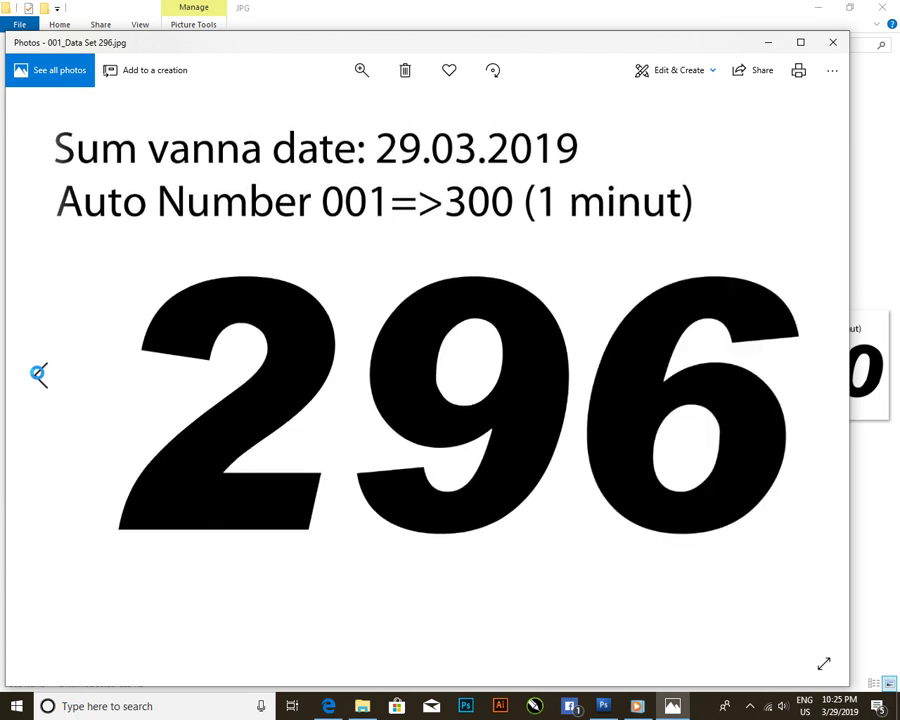
{"action": "left_click", "coordinate": [38, 374]}
{"action": "left_click", "coordinate": [38, 374]}
{"action": "left_click", "coordinate": [38, 374]}
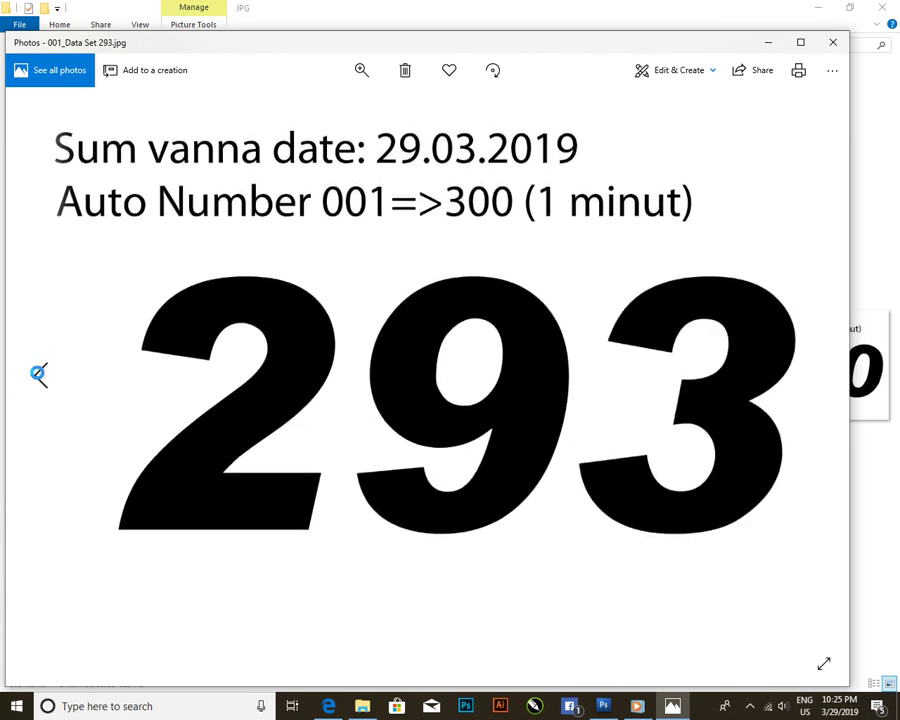
{"action": "left_click", "coordinate": [38, 374]}
{"action": "left_click", "coordinate": [38, 374]}
{"action": "double_click", "coordinate": [38, 374]}
{"action": "double_click", "coordinate": [38, 374]}
{"action": "left_click", "coordinate": [38, 374]}
{"action": "double_click", "coordinate": [38, 374]}
{"action": "triple_click", "coordinate": [38, 374]}
{"action": "left_click", "coordinate": [38, 374]}
{"action": "triple_click", "coordinate": [38, 374]}
{"action": "double_click", "coordinate": [38, 374]}
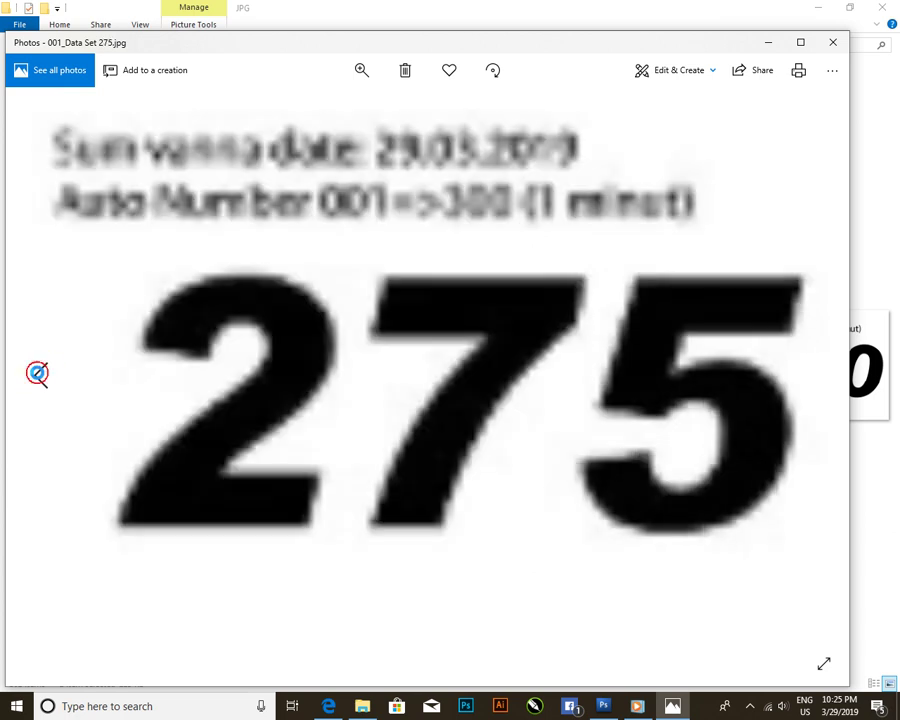
{"action": "double_click", "coordinate": [38, 374]}
{"action": "double_click", "coordinate": [38, 374]}
{"action": "triple_click", "coordinate": [38, 374]}
{"action": "triple_click", "coordinate": [38, 374]}
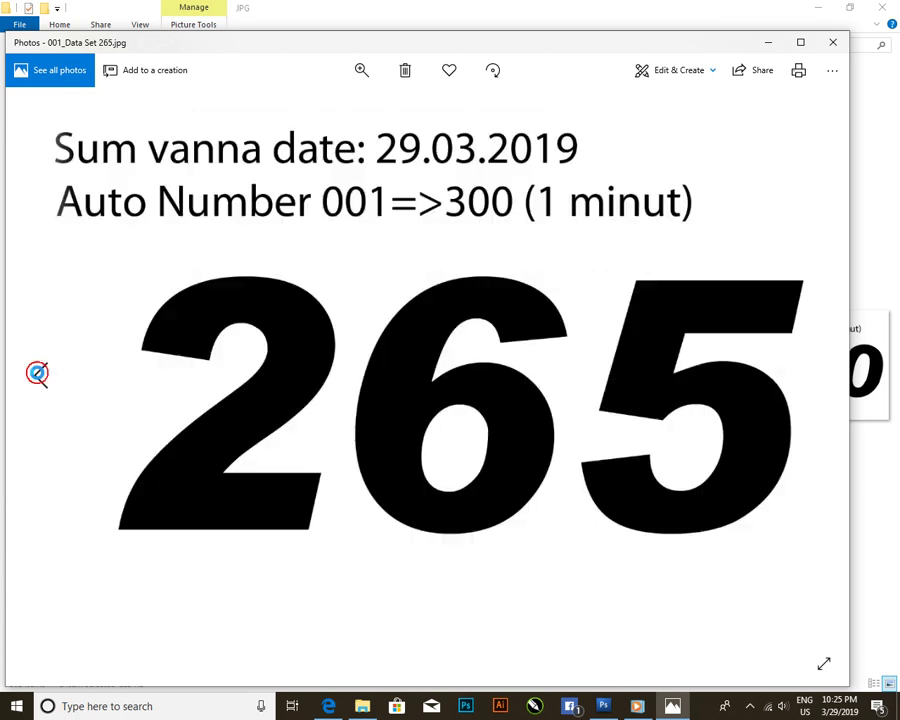
{"action": "double_click", "coordinate": [38, 374]}
{"action": "double_click", "coordinate": [38, 374]}
{"action": "double_click", "coordinate": [38, 374]}
{"action": "double_click", "coordinate": [38, 374]}
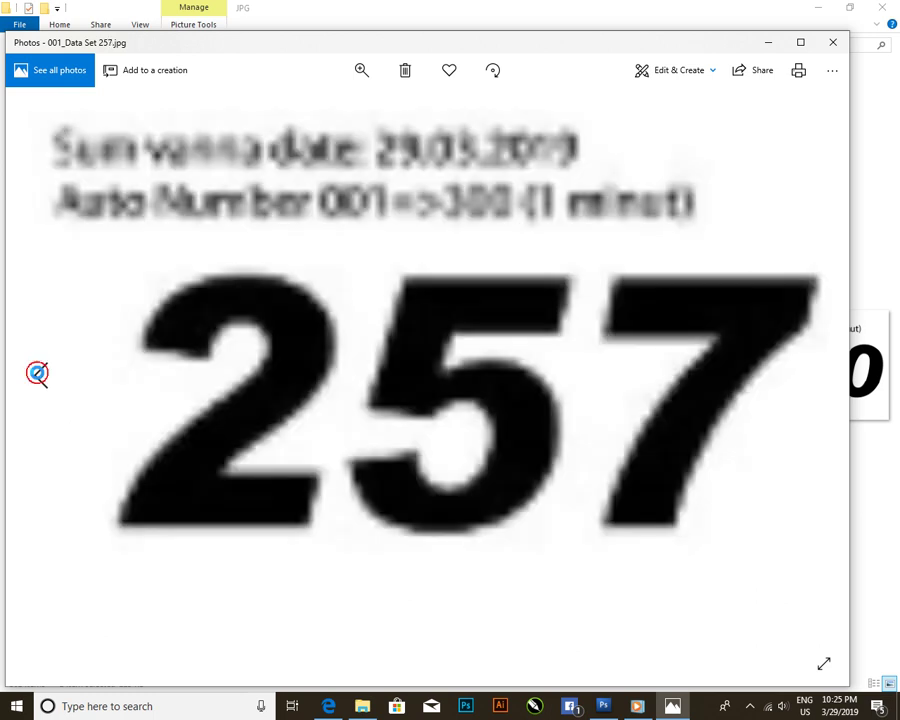
{"action": "double_click", "coordinate": [38, 374]}
{"action": "double_click", "coordinate": [38, 374]}
{"action": "triple_click", "coordinate": [38, 374]}
{"action": "double_click", "coordinate": [38, 374]}
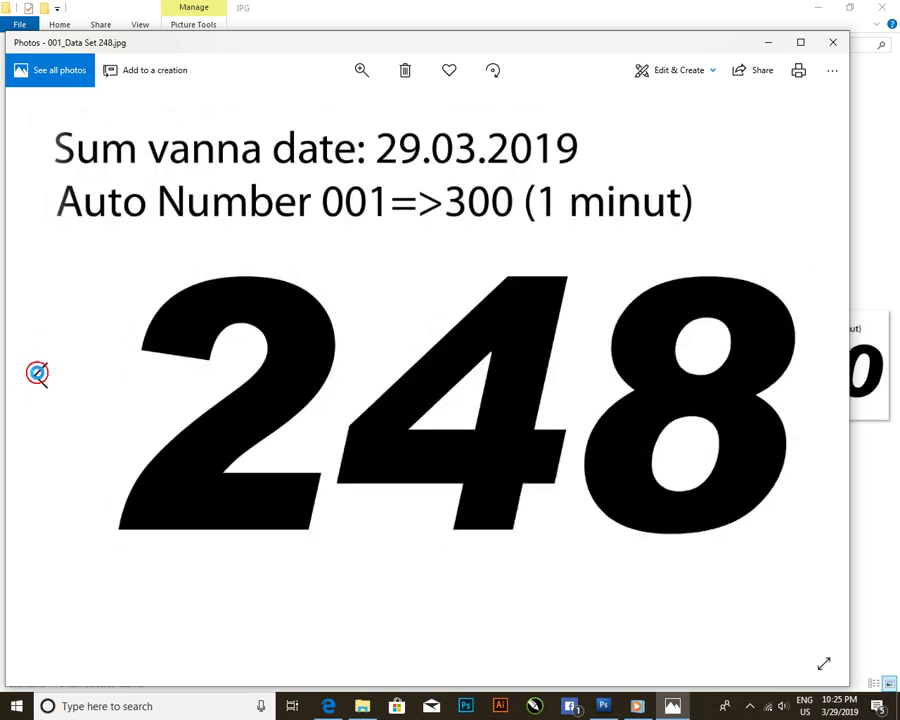
{"action": "double_click", "coordinate": [38, 374]}
{"action": "double_click", "coordinate": [38, 374]}
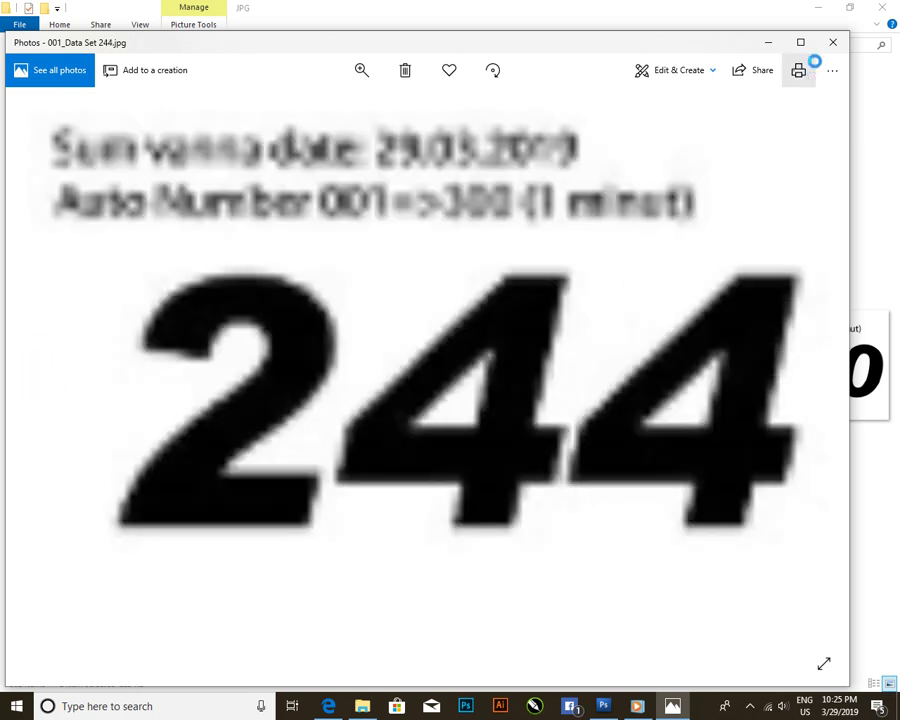
{"action": "left_click", "coordinate": [826, 41]}
- Close the JPG folder window and quit Photoshop
{"action": "scroll", "coordinate": [534, 378], "scroll_direction": "up", "scroll_amount": 5}
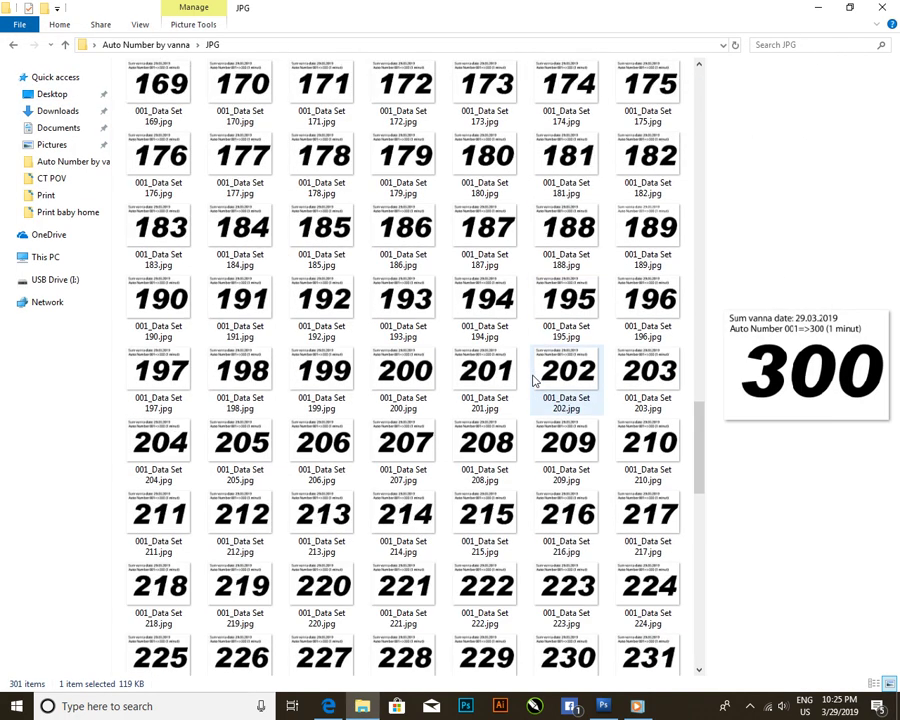
{"action": "scroll", "coordinate": [534, 378], "scroll_direction": "up", "scroll_amount": 10}
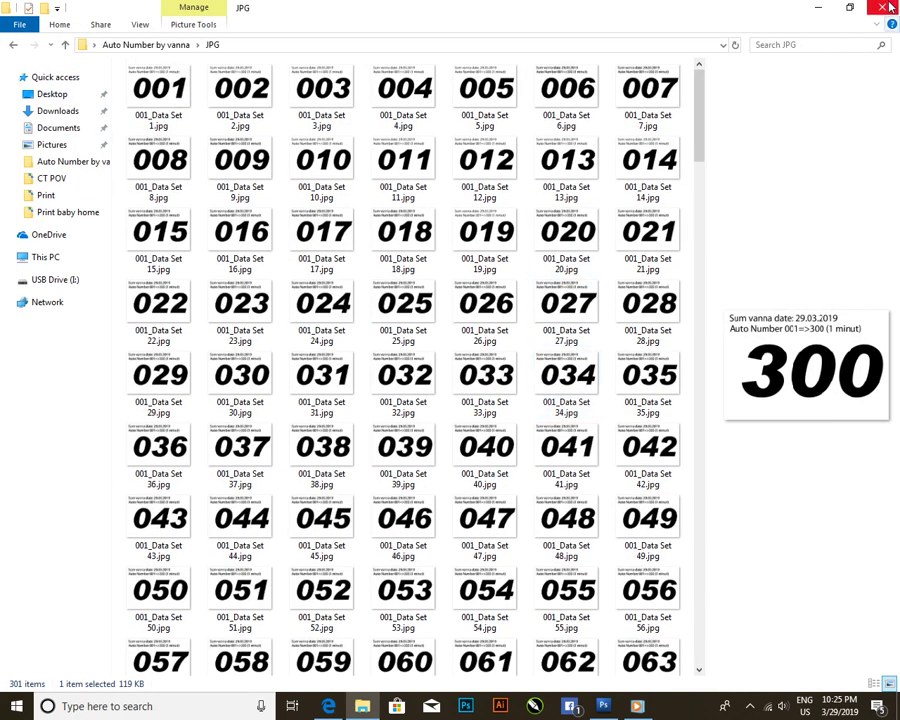
{"action": "left_click", "coordinate": [889, 8]}
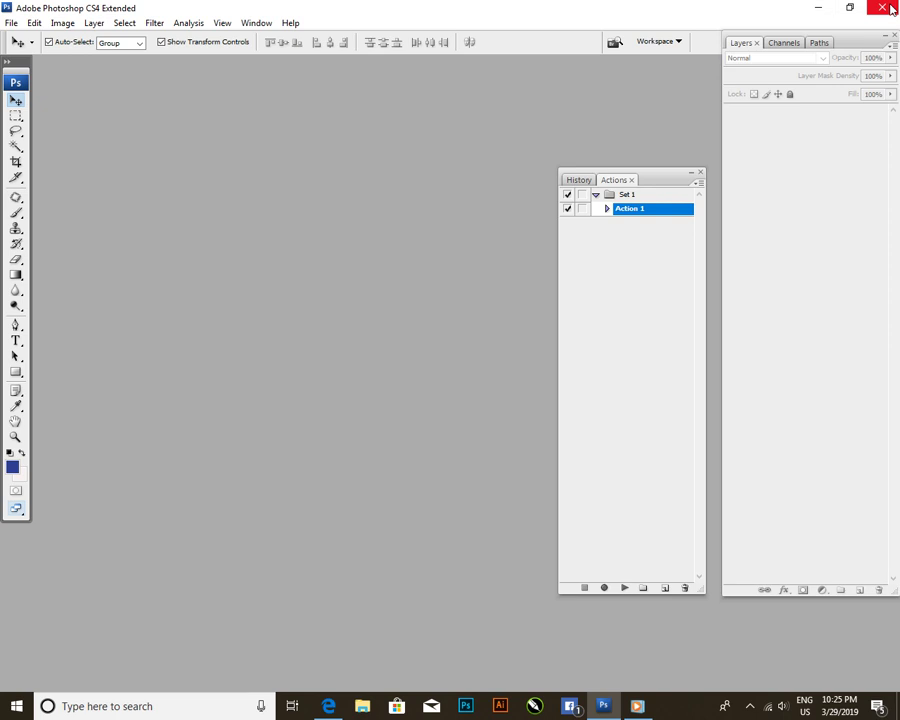
{"action": "left_click", "coordinate": [889, 8]}
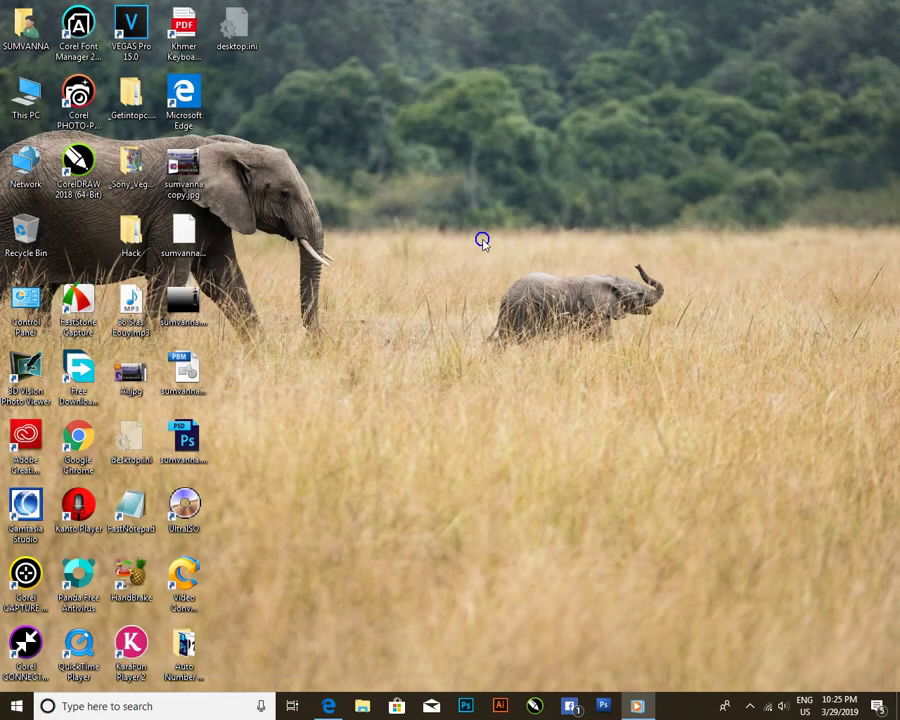
- Refresh the desktop and show the hidden notification area icons
{"action": "right_click", "coordinate": [483, 241]}
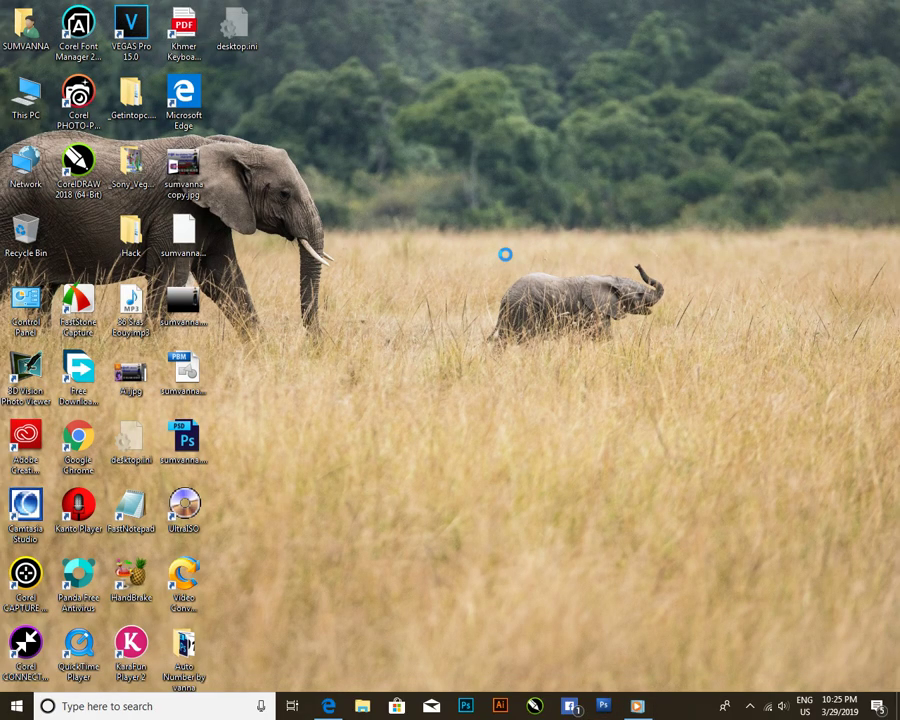
{"action": "left_click", "coordinate": [518, 301]}
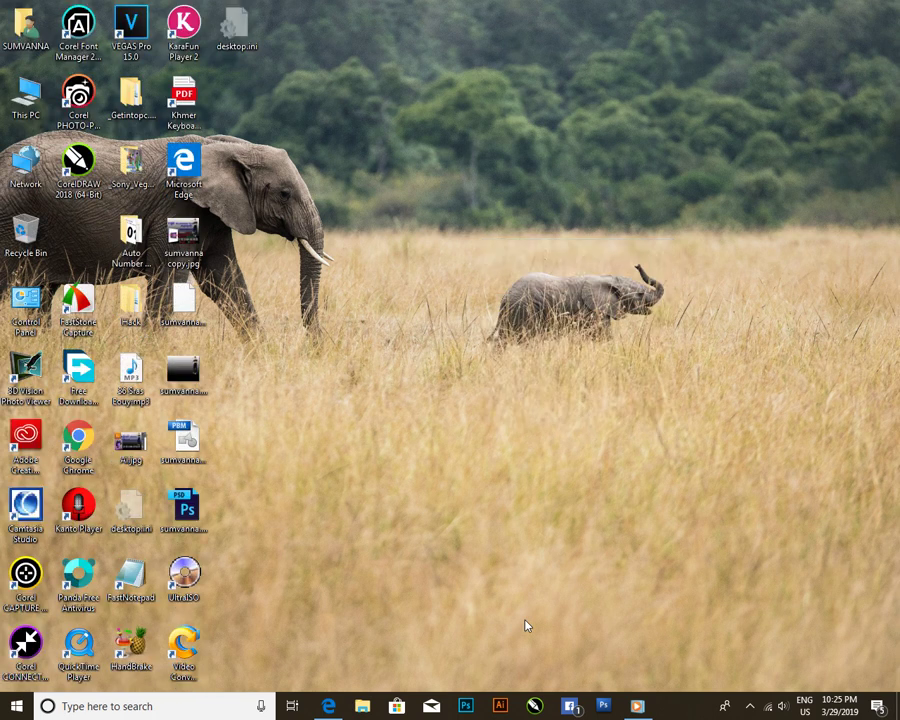
{"action": "left_click", "coordinate": [750, 706]}
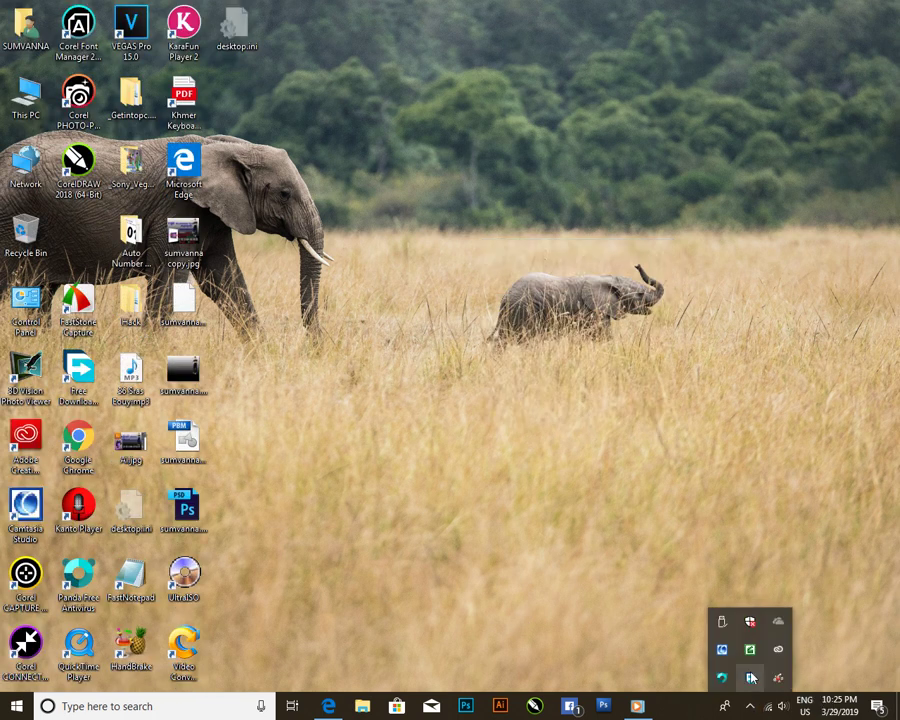